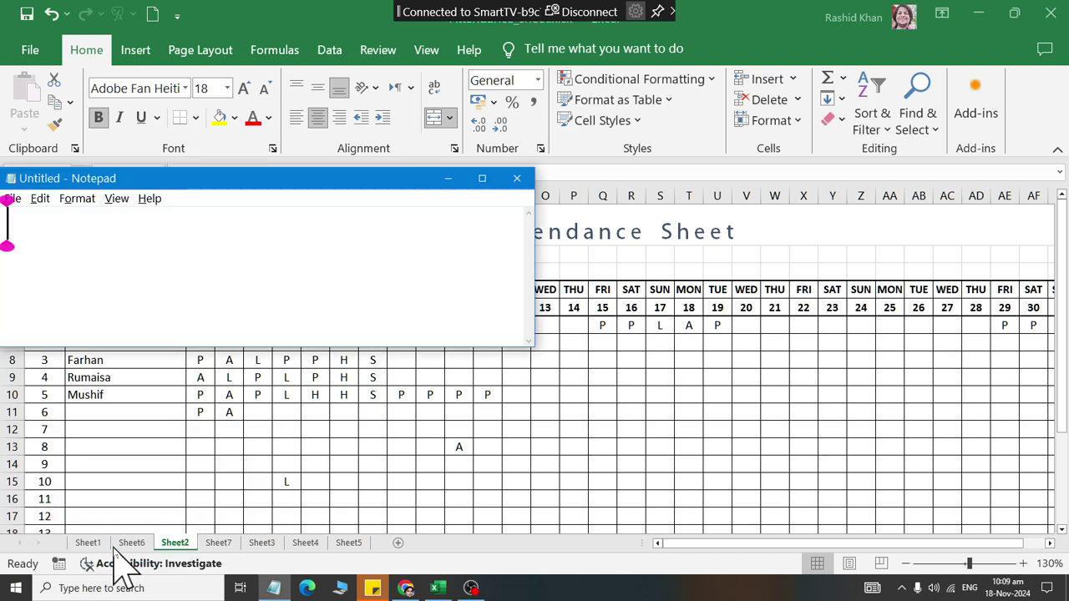
- Enter the heading "COUNT IT" in the blank note and maximize its window
text(COU)
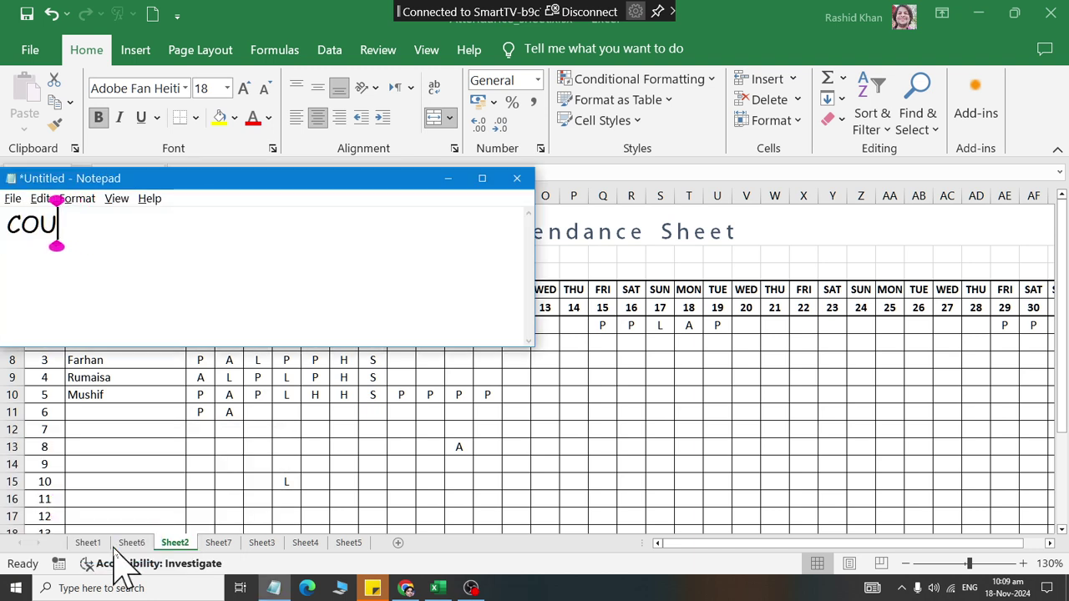
text(TNT IT)
key(super+Up)
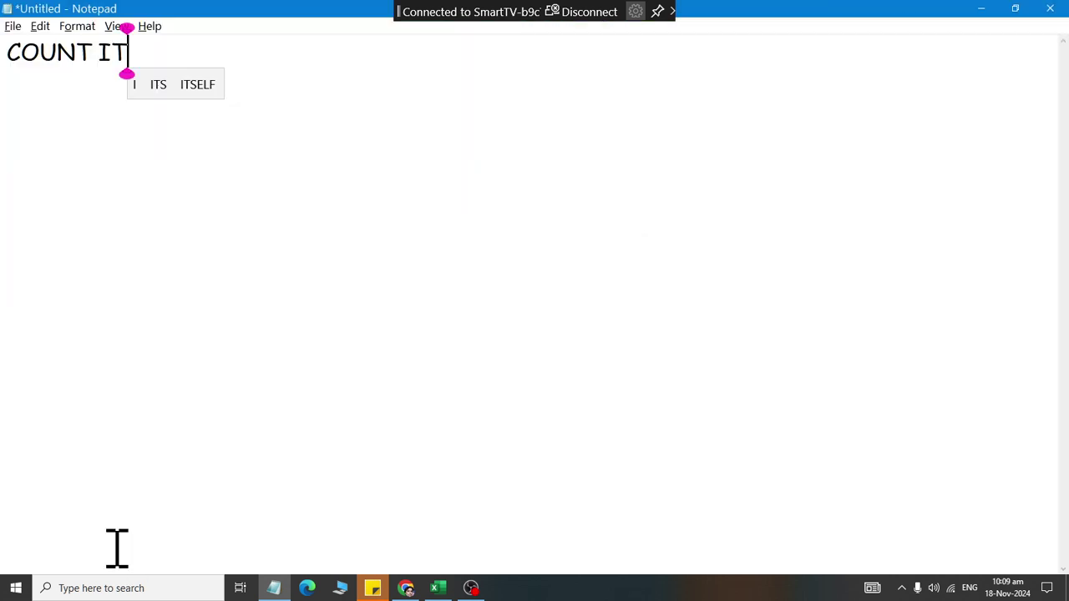
key(Return)
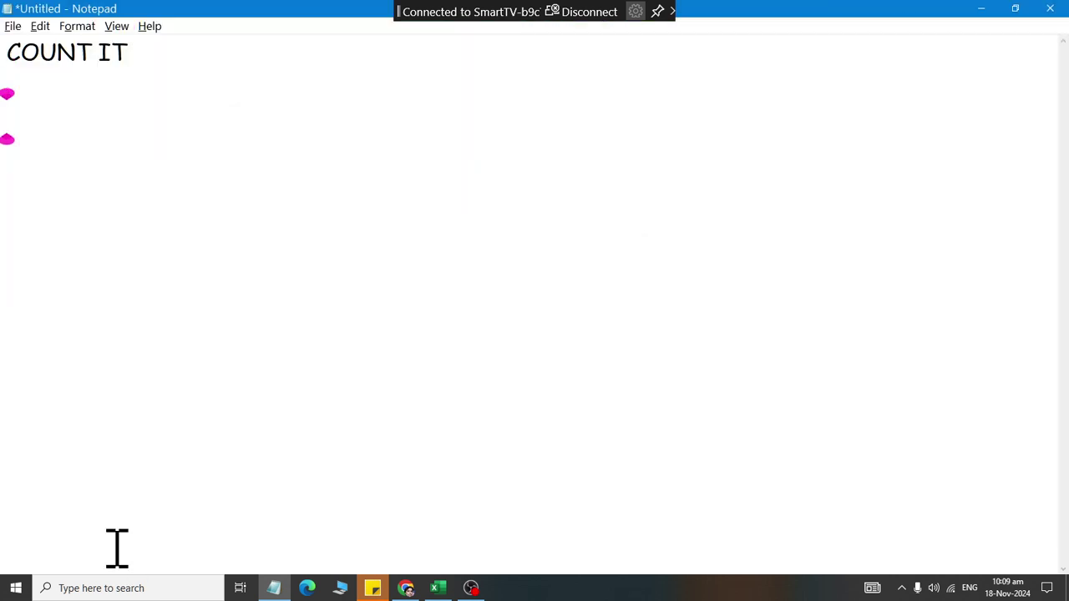
- Add the line "2 Aurguments" beneath the heading, separated from it by a blank line
text(2 Aug)
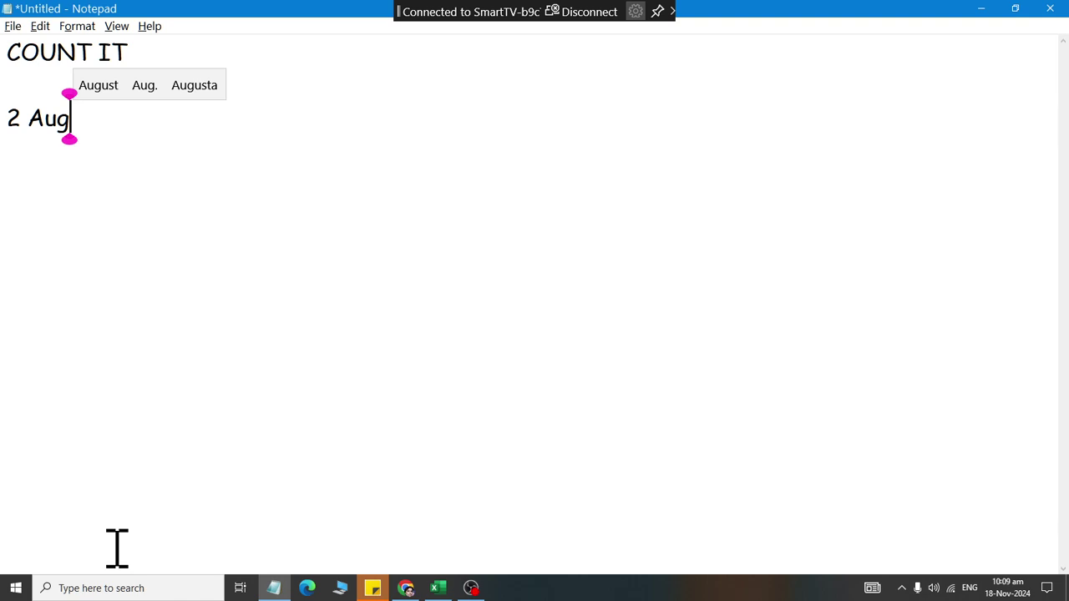
key(BackSpace)
key(BackSpace)
text(urgu)
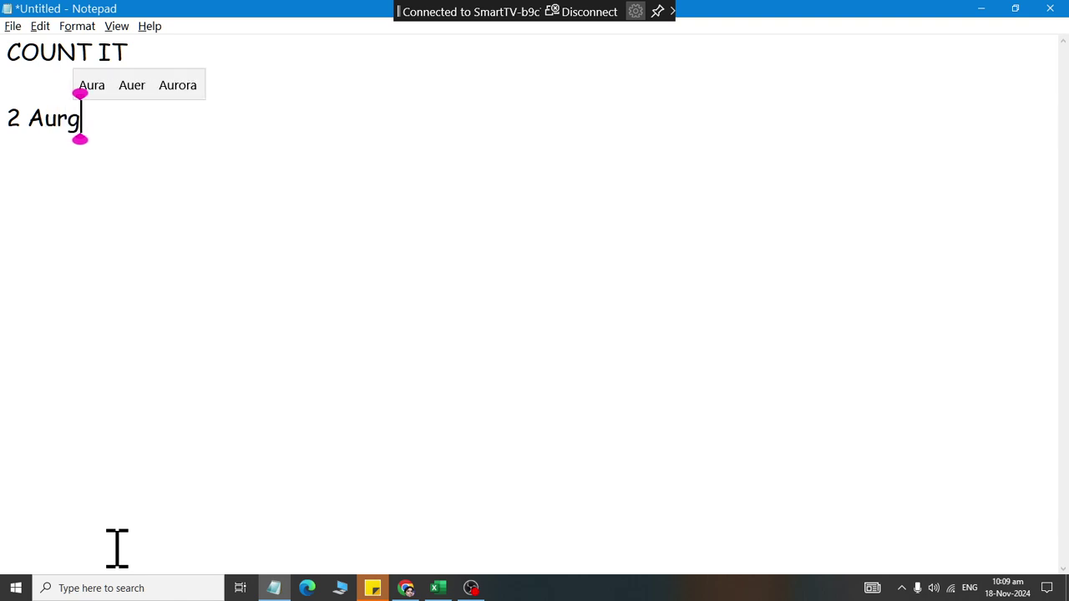
text(ments  )
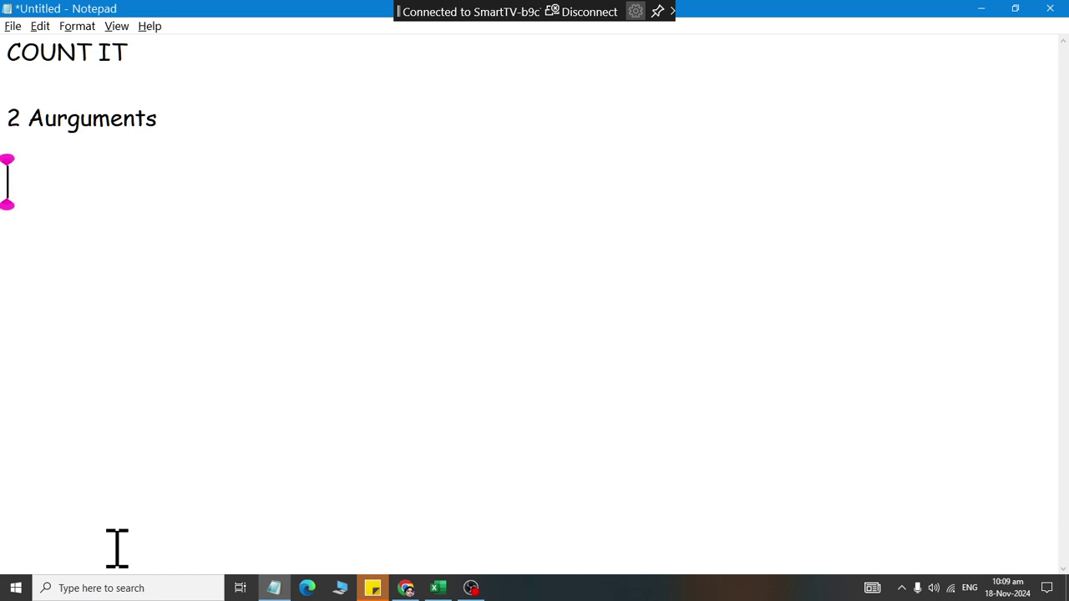
- List "Range" and "Creteria" on separate lines under the arguments line
text(Range)
key(Return)
text(C)
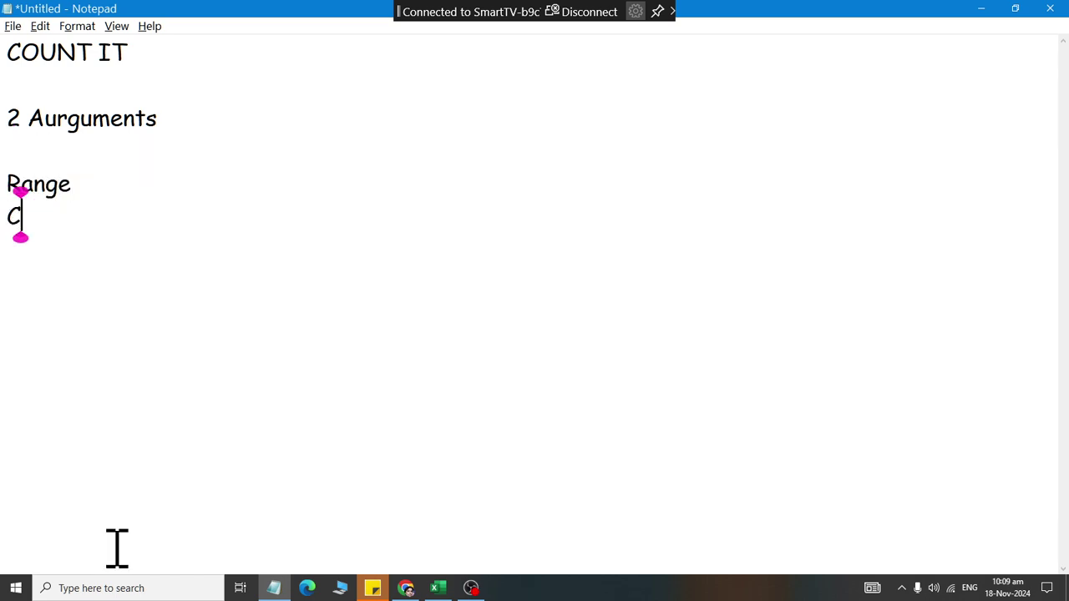
text(reteri)
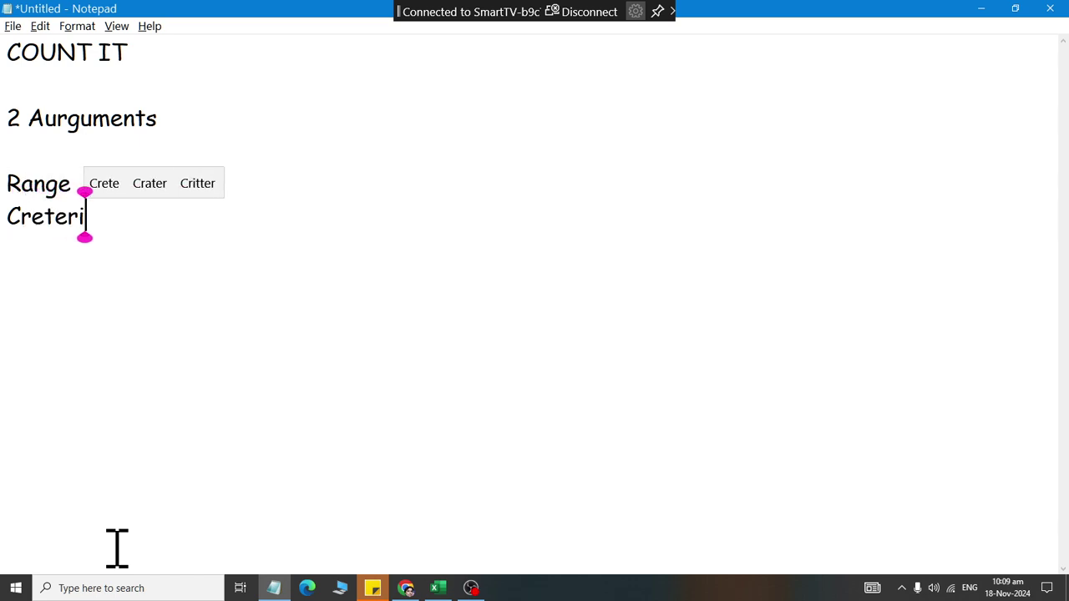
text(a)
key(Return)
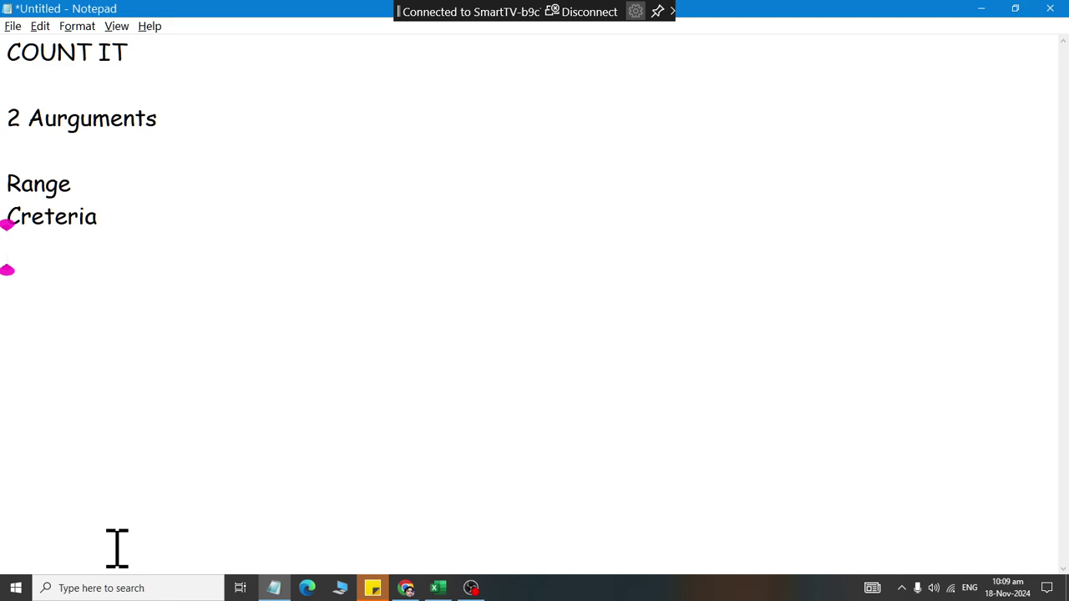
- Switch to the Excel workbook and examine the first candidate's daily attendance marks in row 6 of Sheet2
key(alt+Tab)
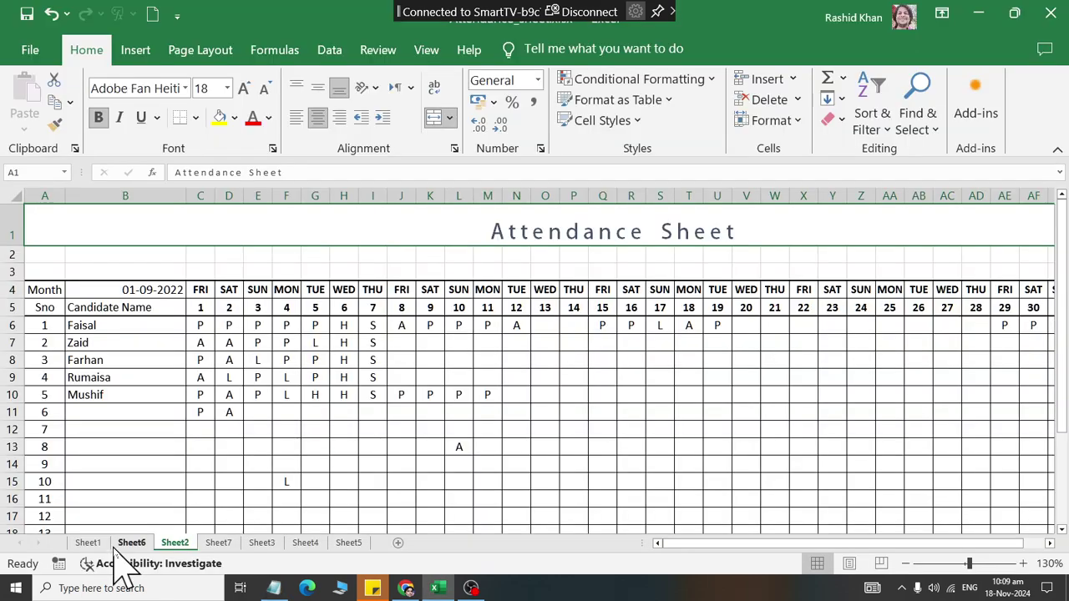
click(200, 325)
drag(227, 325, 848, 334)
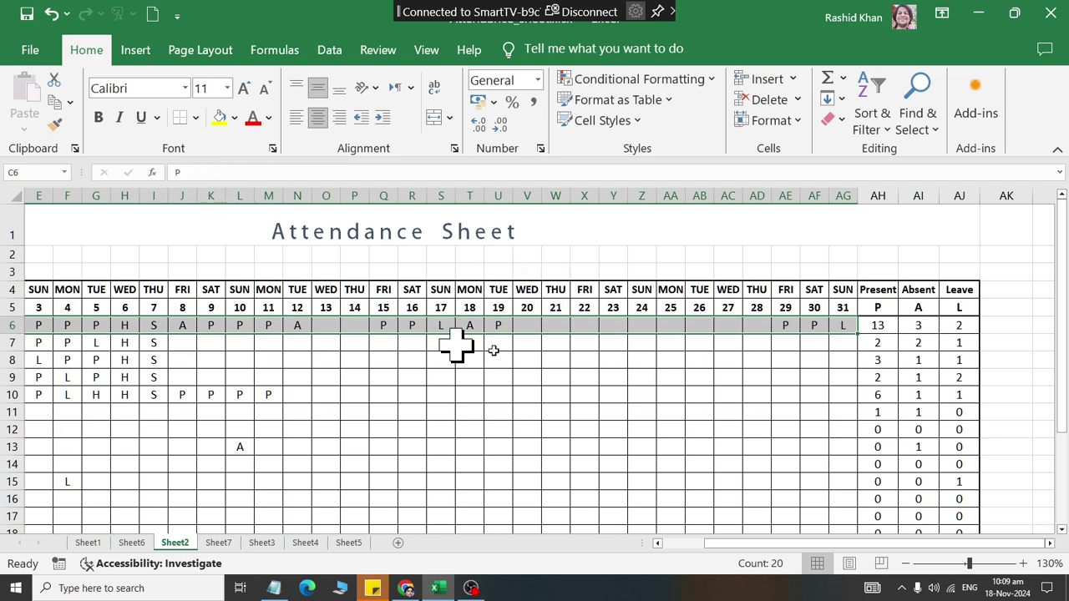
click(391, 327)
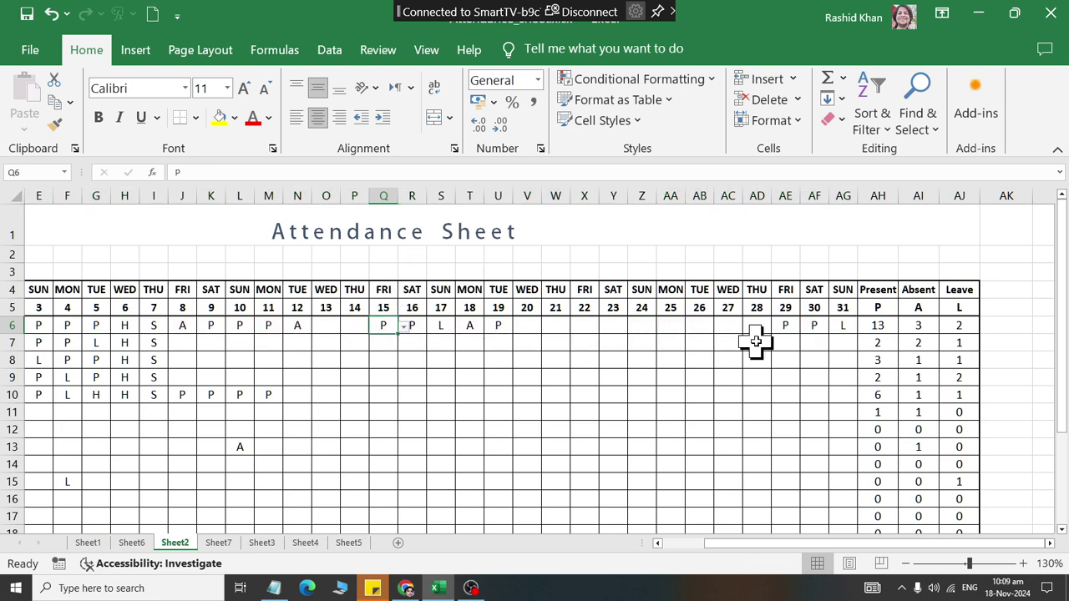
drag(843, 327, 200, 342)
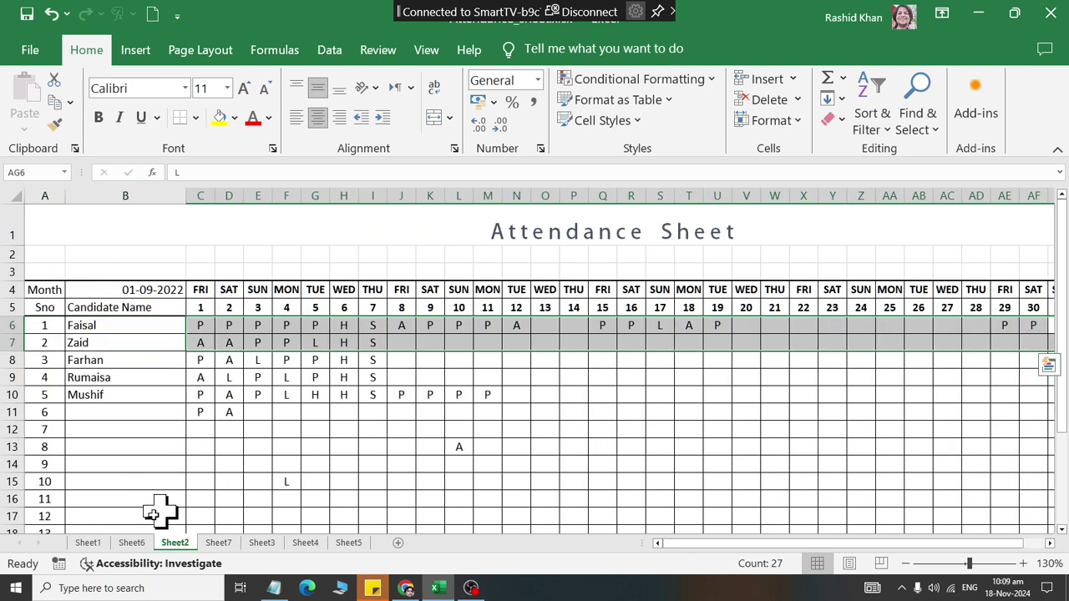
- Open Sheet1 and examine the daily marks in C6:AG6 together with the Present column and its P criterion in AH5
click(88, 543)
drag(794, 290, 138, 304)
click(215, 354)
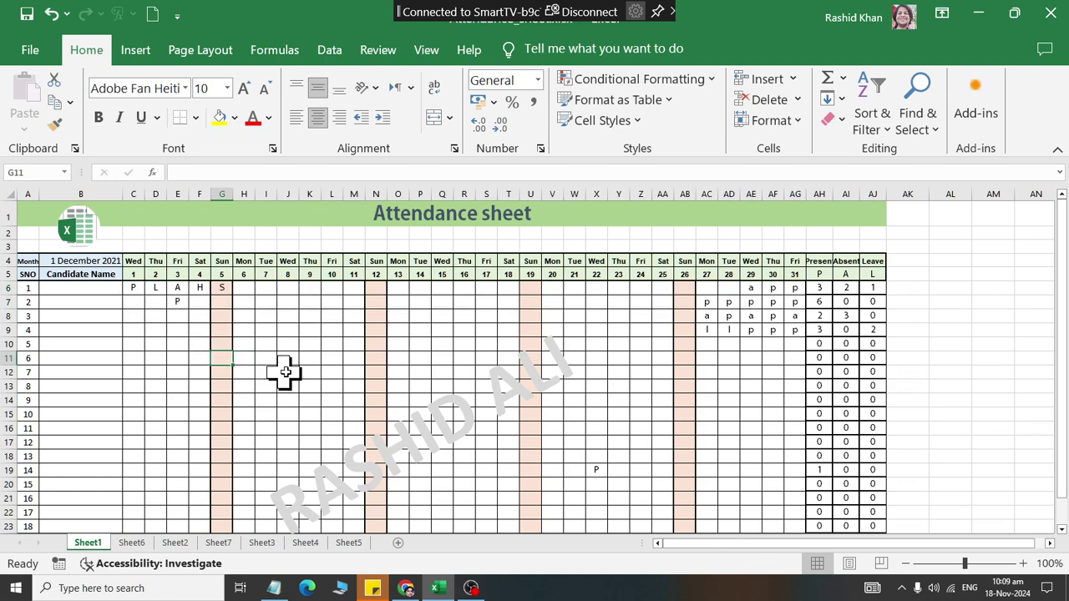
scroll(139, 284, up, 3)
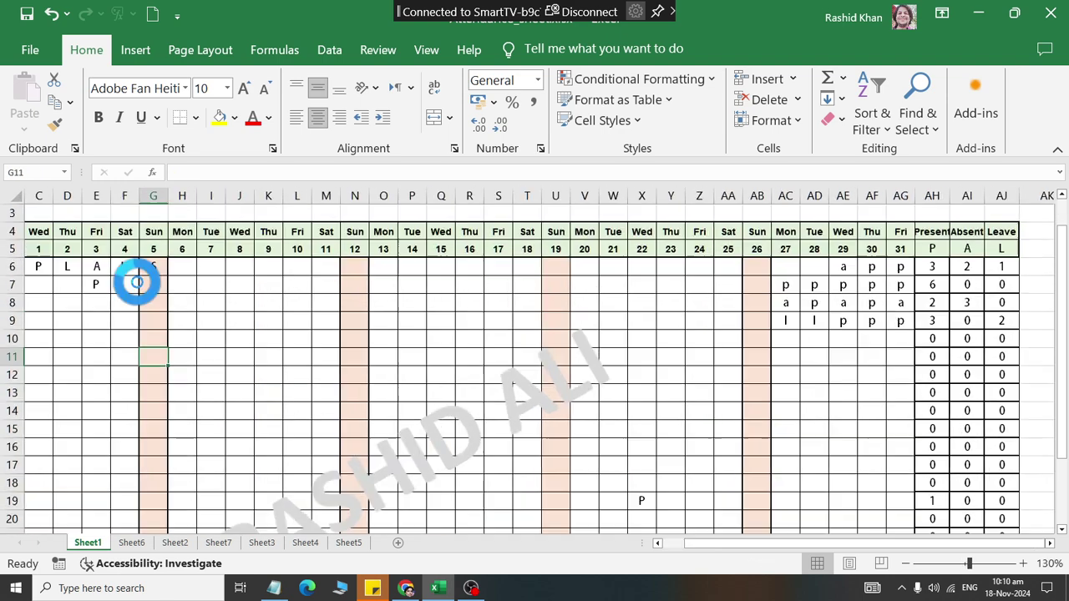
drag(115, 278, 8, 296)
drag(165, 257, 936, 259)
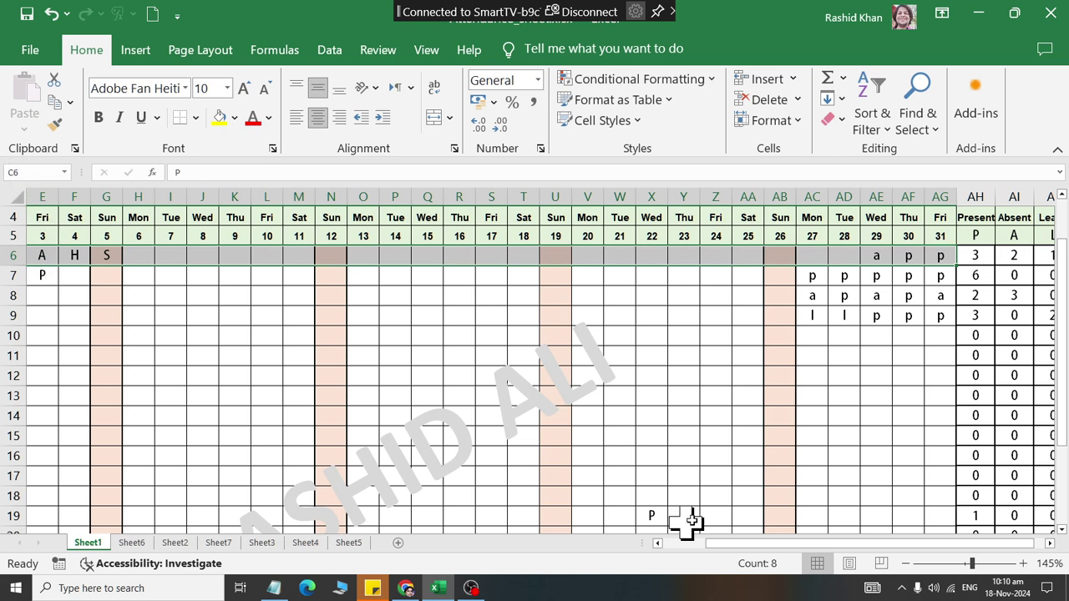
drag(753, 545, 665, 545)
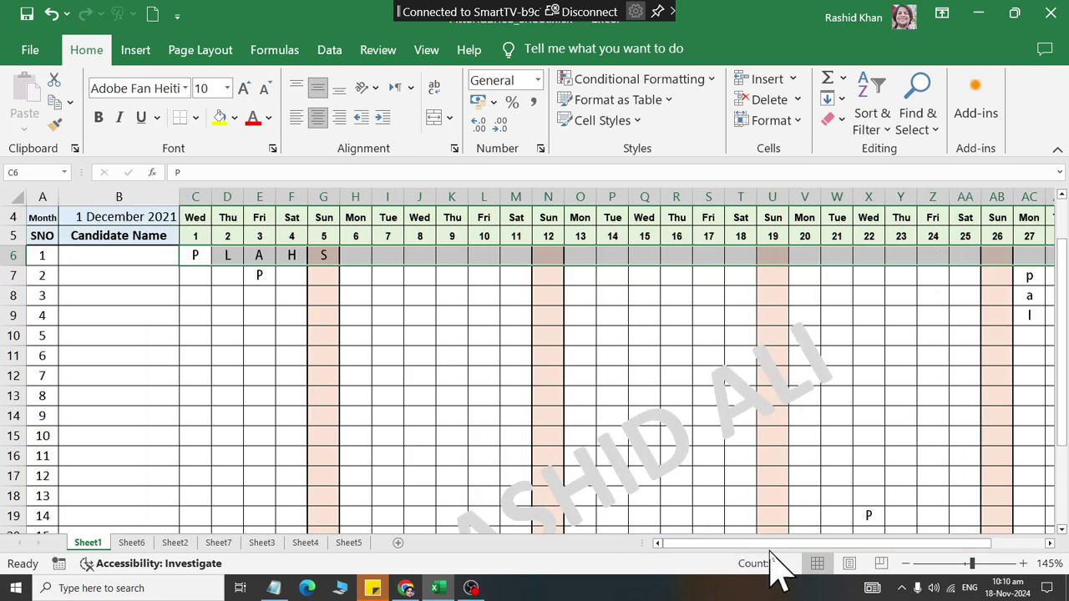
drag(778, 544, 854, 551)
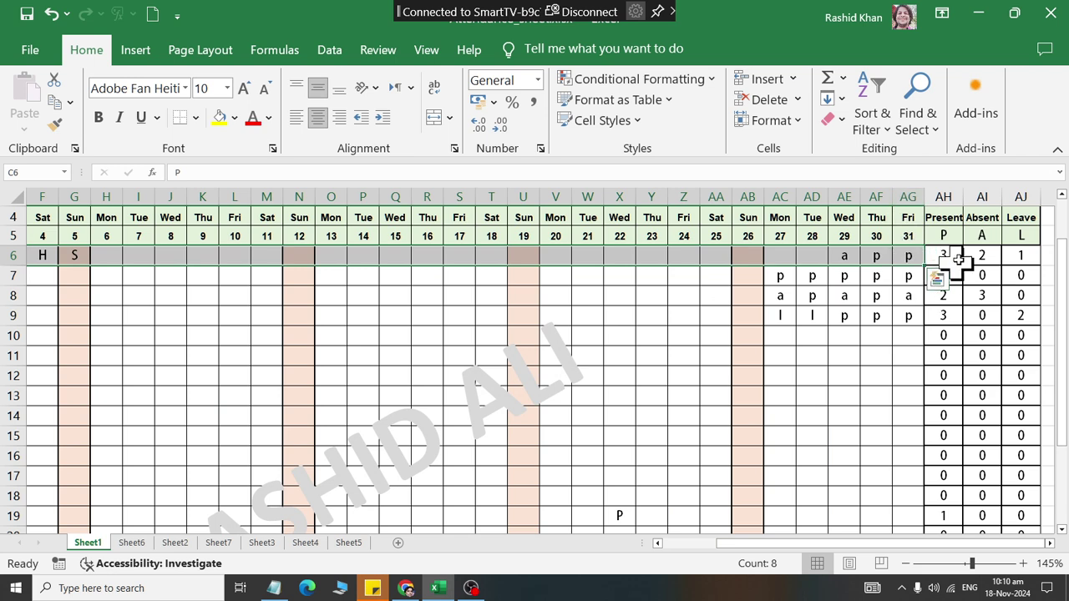
click(951, 234)
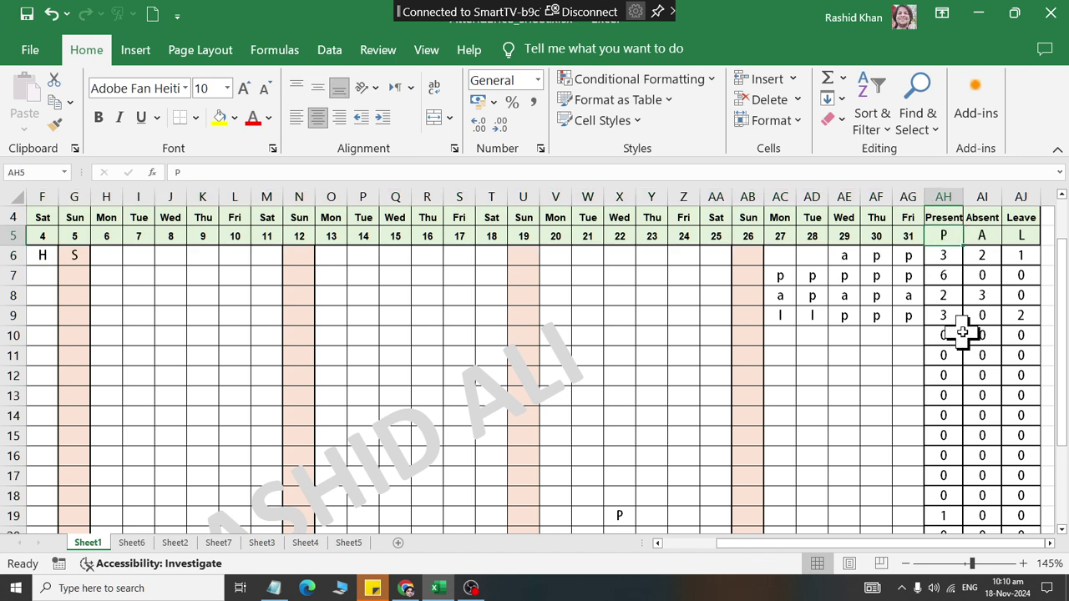
- Look through the workbook's other sheets to compare their attendance layouts, and return to Sheet1
key(alt)
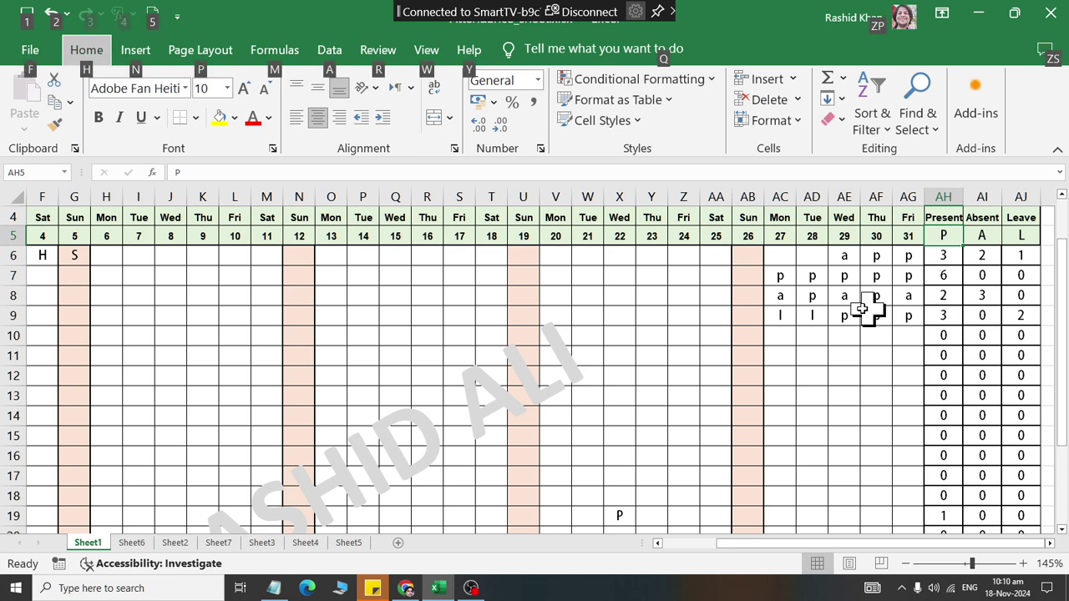
drag(873, 316, 845, 316)
click(228, 543)
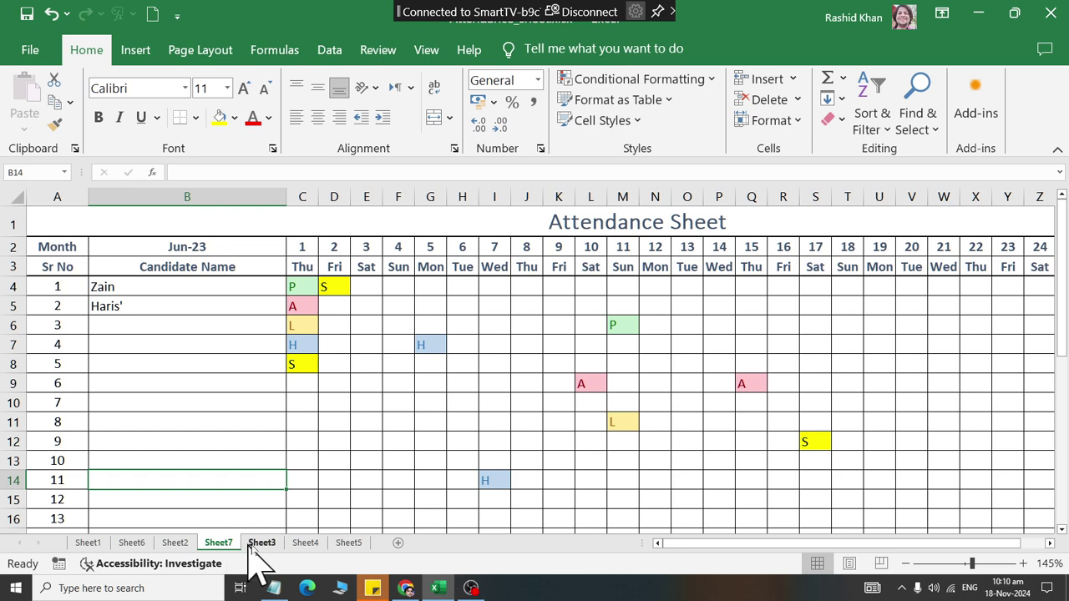
click(269, 543)
click(305, 542)
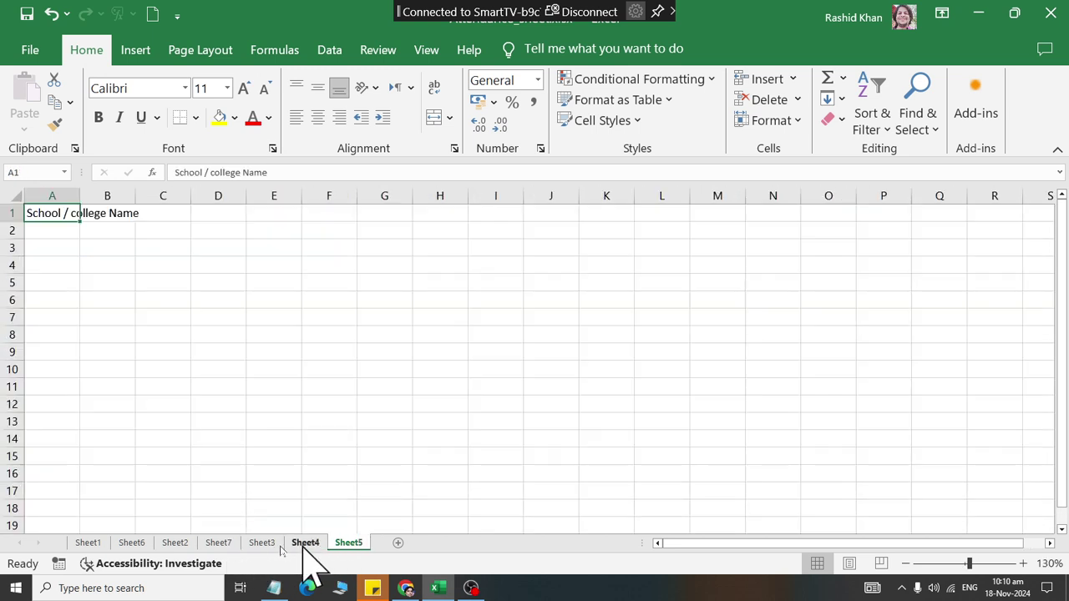
click(141, 543)
click(94, 544)
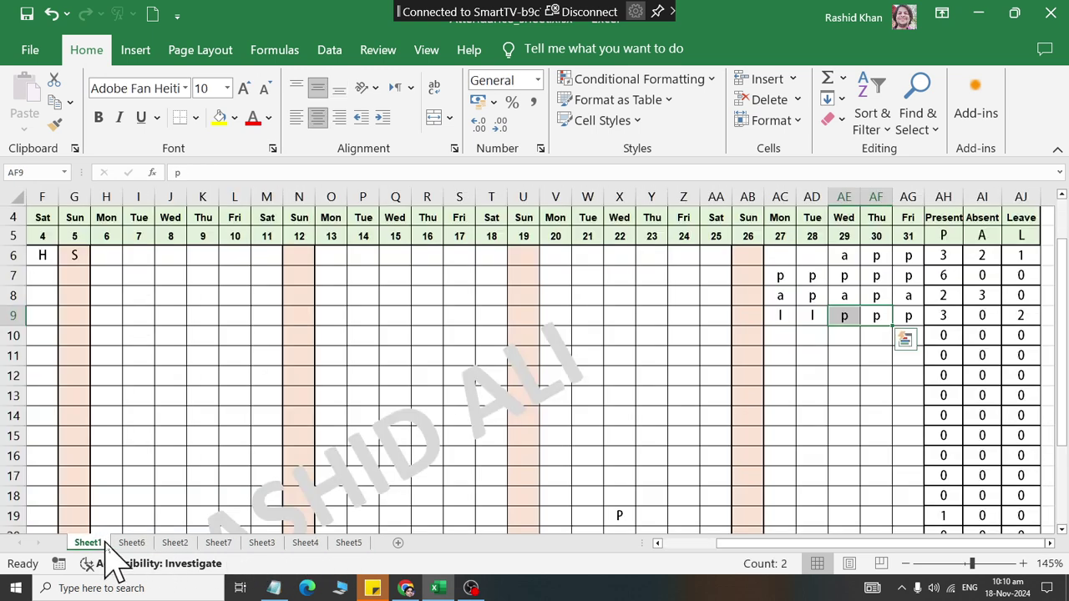
click(134, 544)
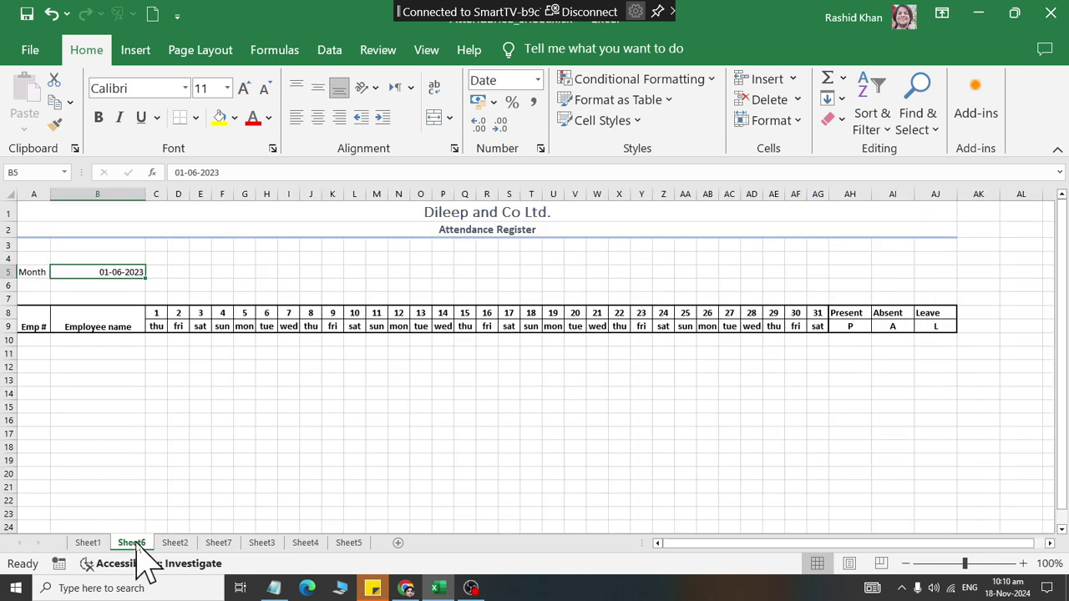
click(87, 545)
- Clear only the contents of the Present, Absent and Leave totals in AH6:AJ26 of Sheet1
drag(106, 376, 7, 309)
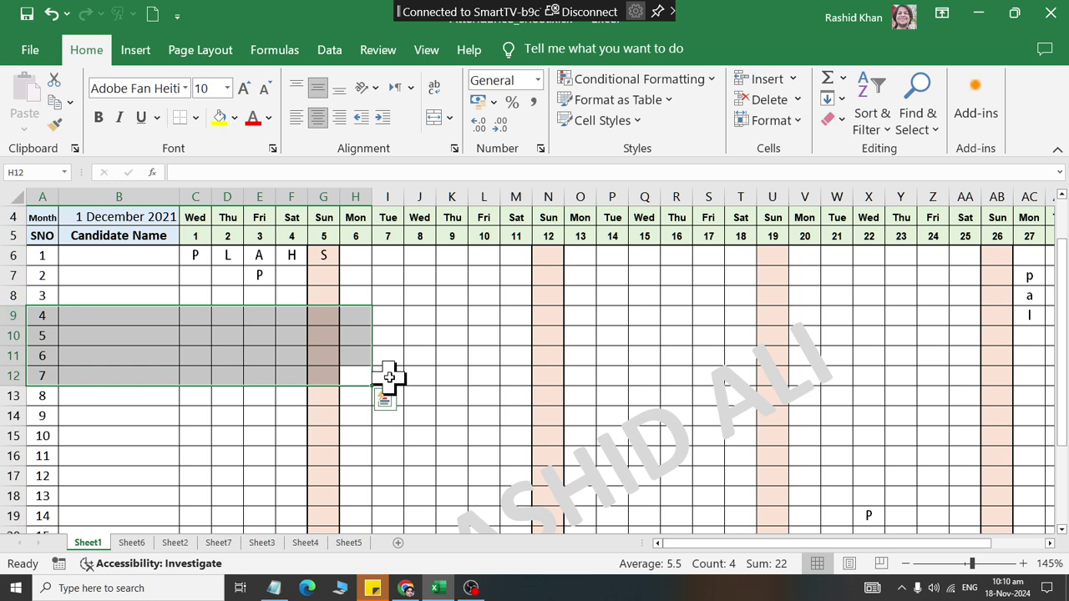
drag(543, 335, 956, 335)
drag(878, 255, 950, 511)
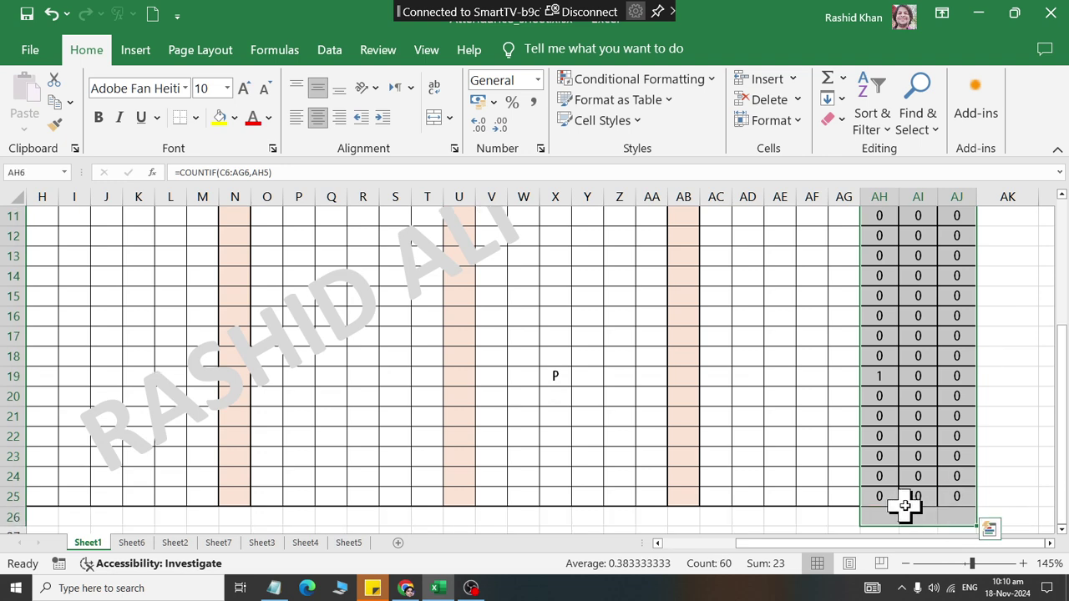
click(835, 121)
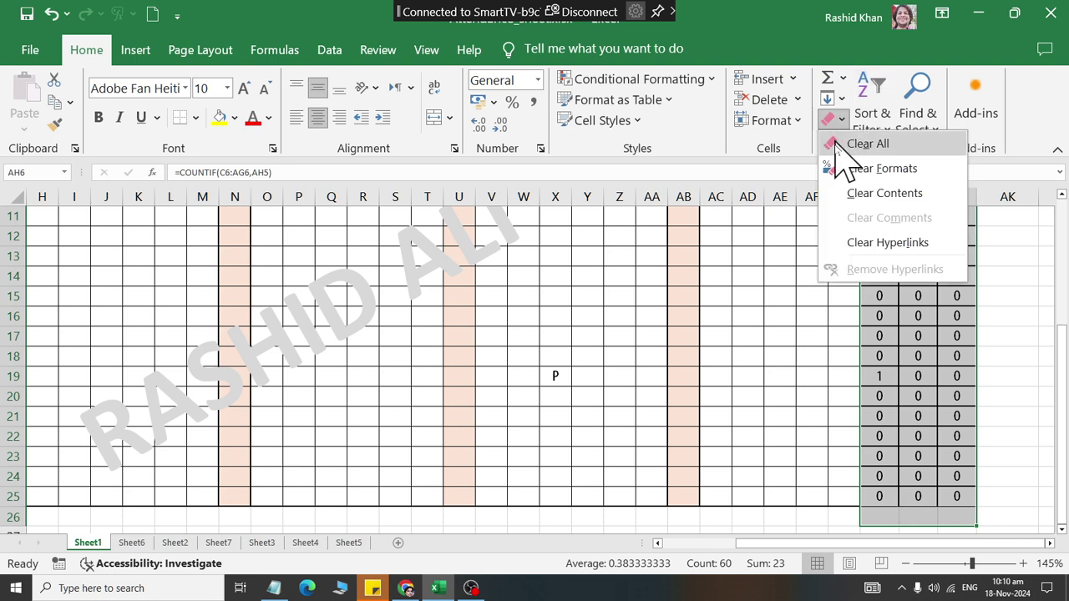
click(850, 200)
- Widen the Present column (AH) slightly
click(878, 332)
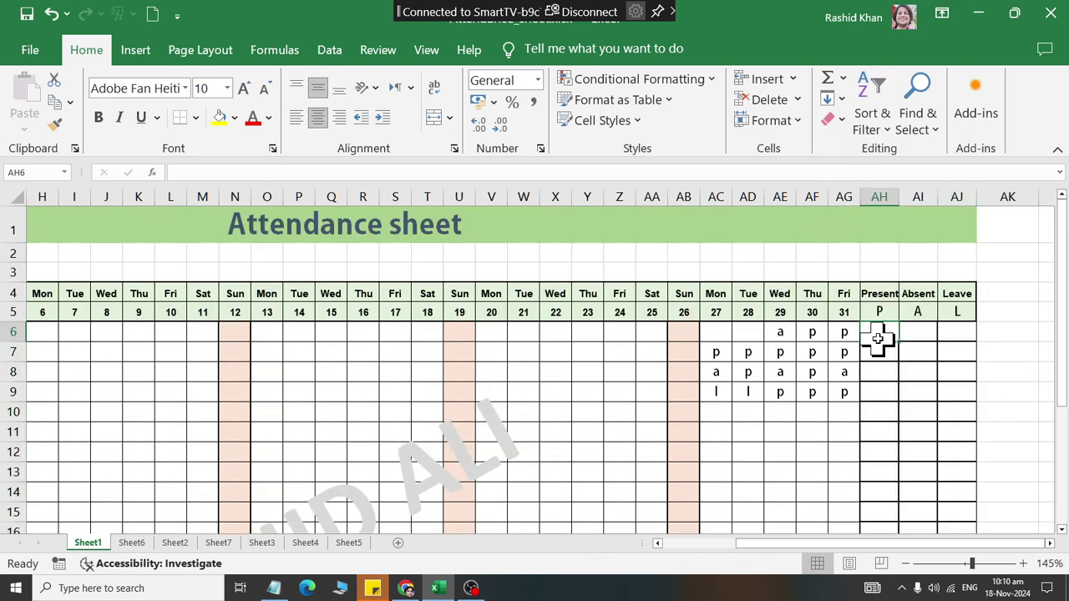
ctrl+scroll(875, 337, up, 2)
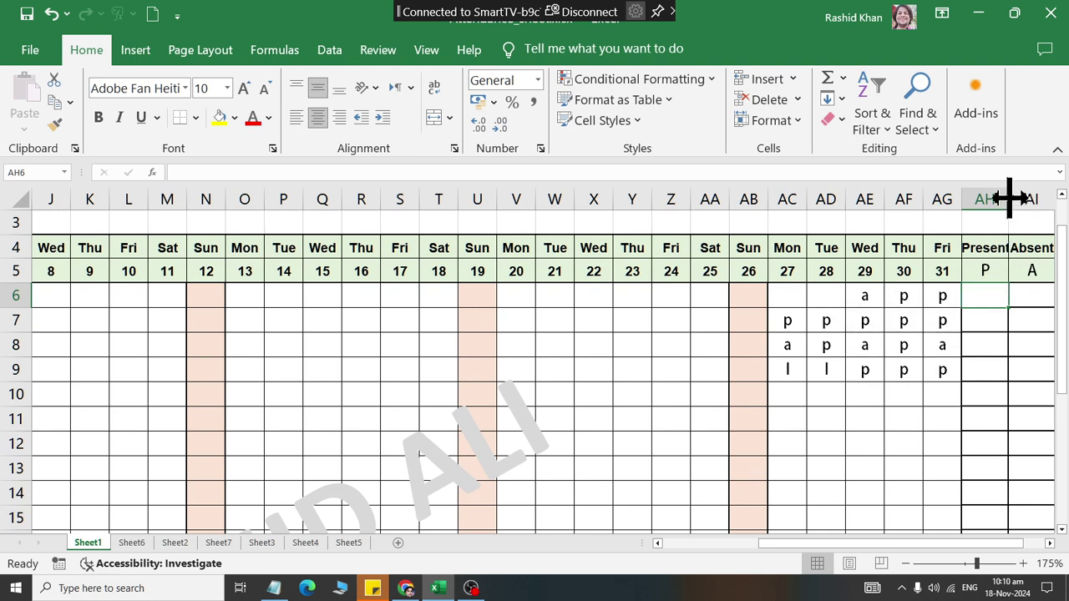
drag(1008, 198, 1013, 196)
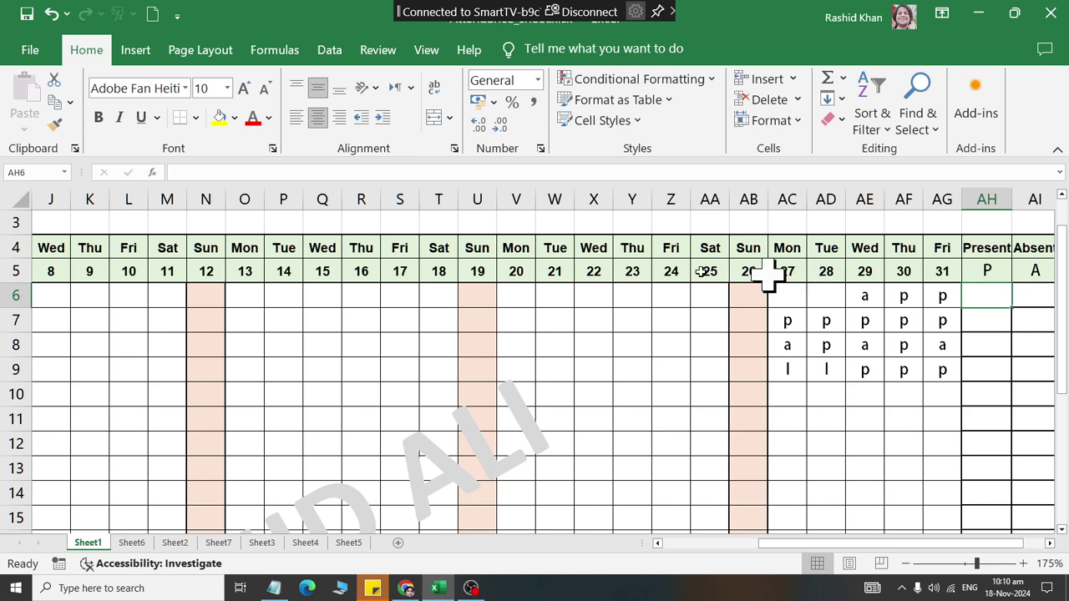
- Select AC6 on Sheet1 and search the Lookup & Reference and Math & Trig function lists for COUNTIF
click(790, 299)
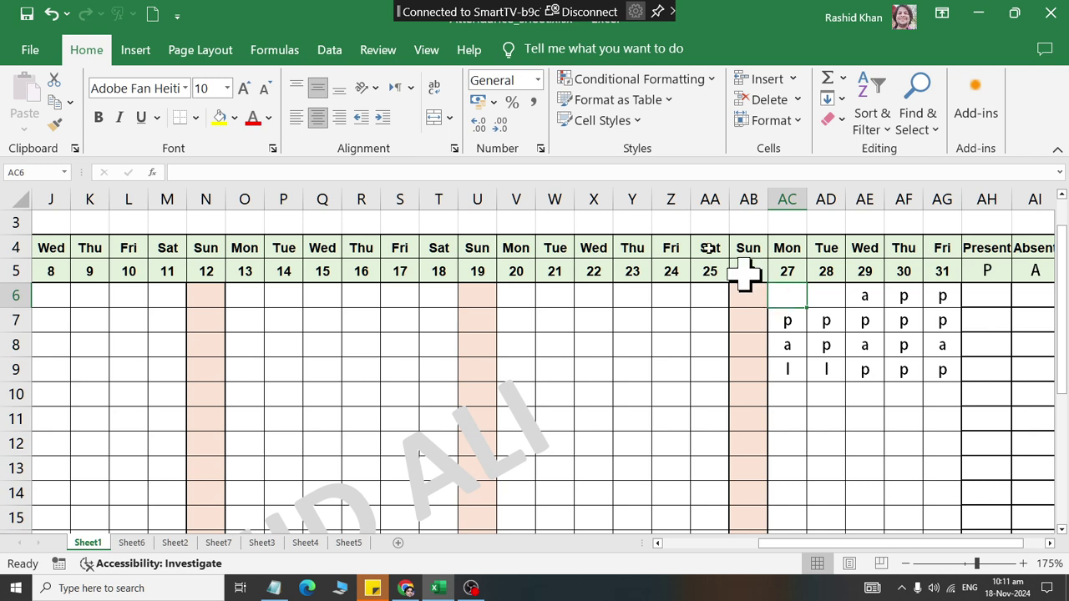
click(833, 121)
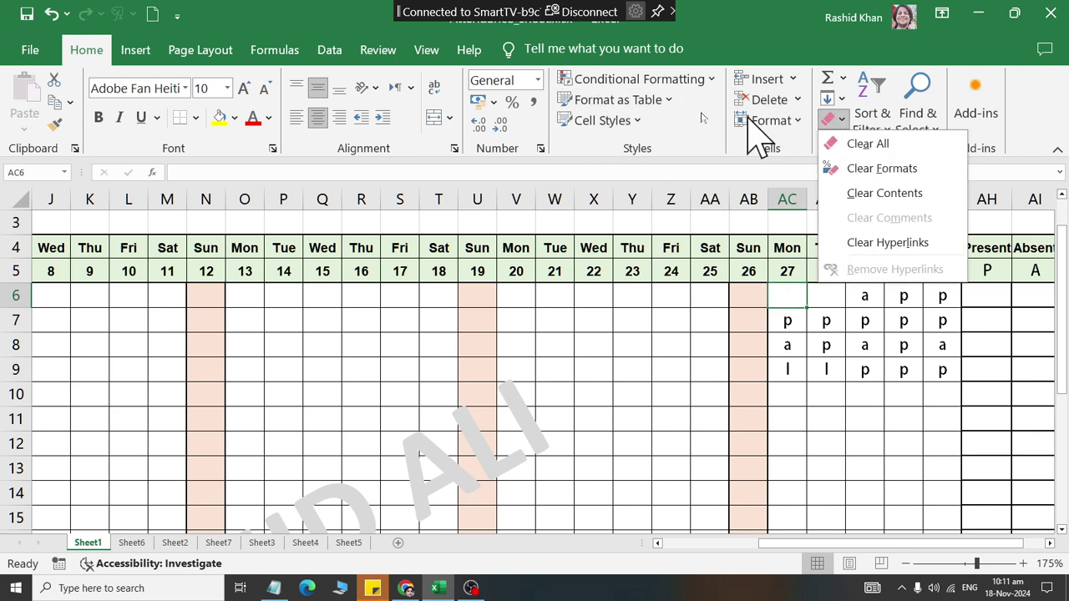
click(284, 52)
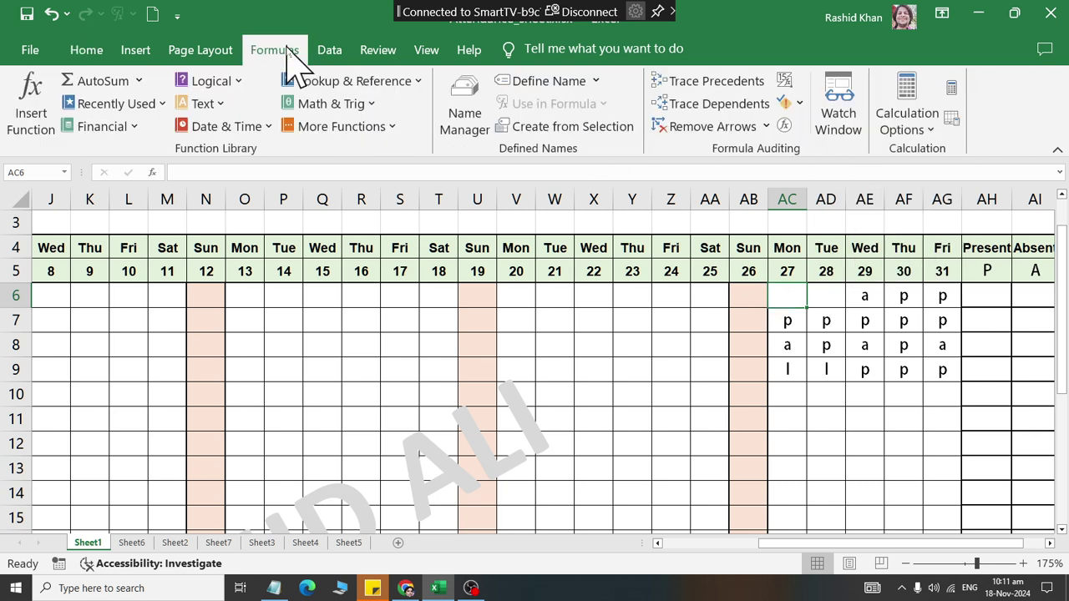
click(353, 81)
scroll(371, 393, down, 1)
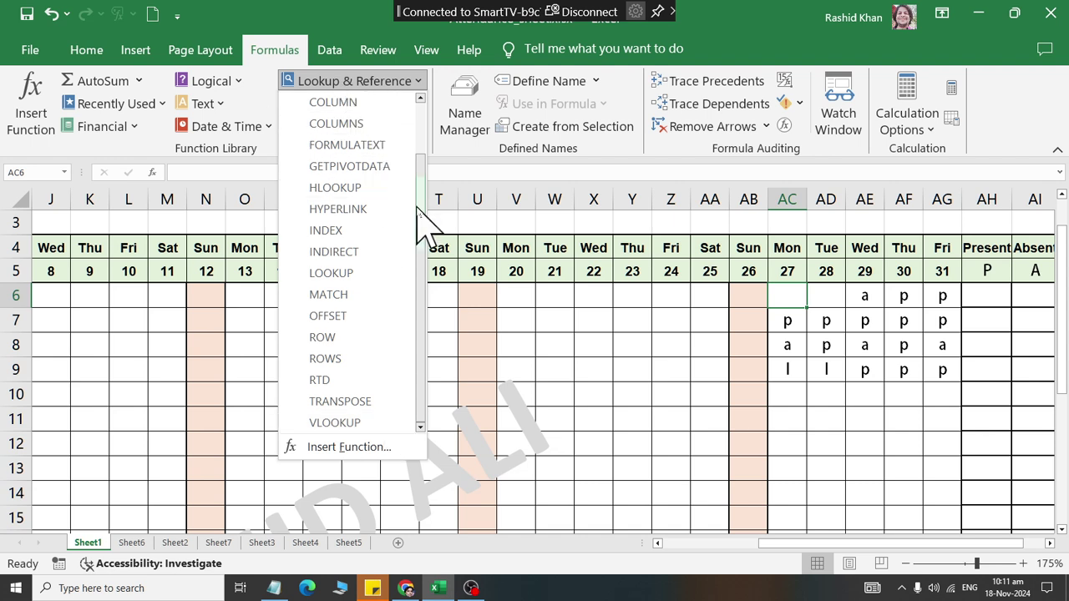
drag(421, 215, 419, 138)
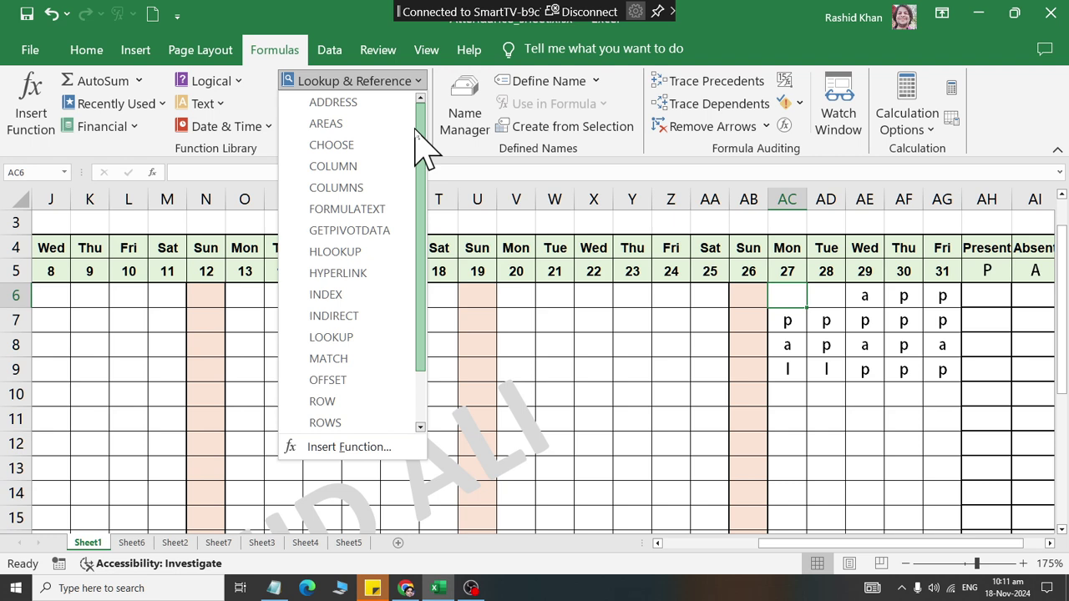
click(372, 82)
click(342, 105)
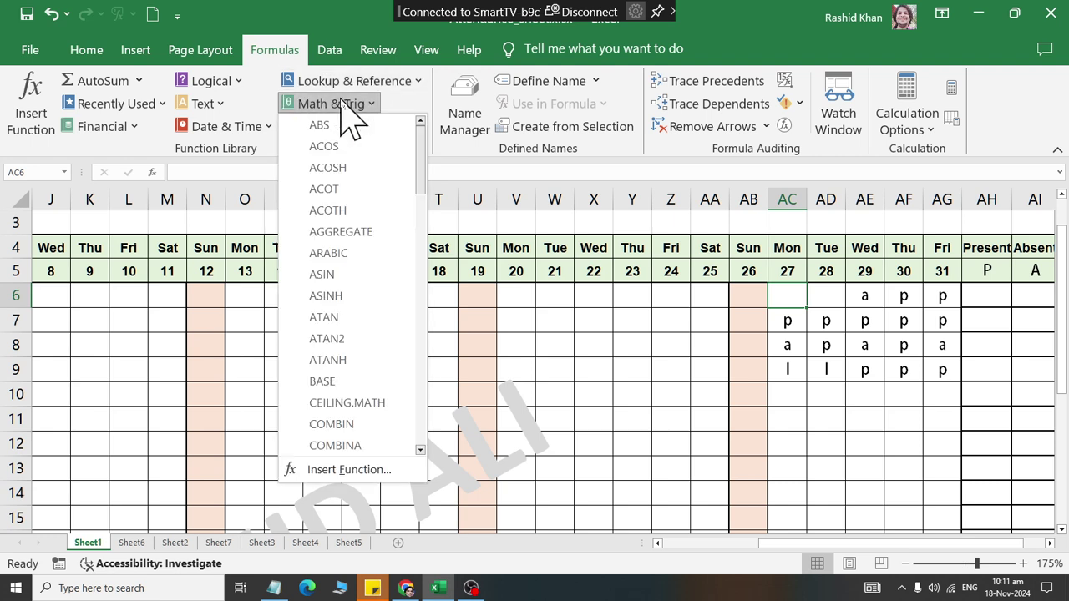
drag(422, 188, 413, 224)
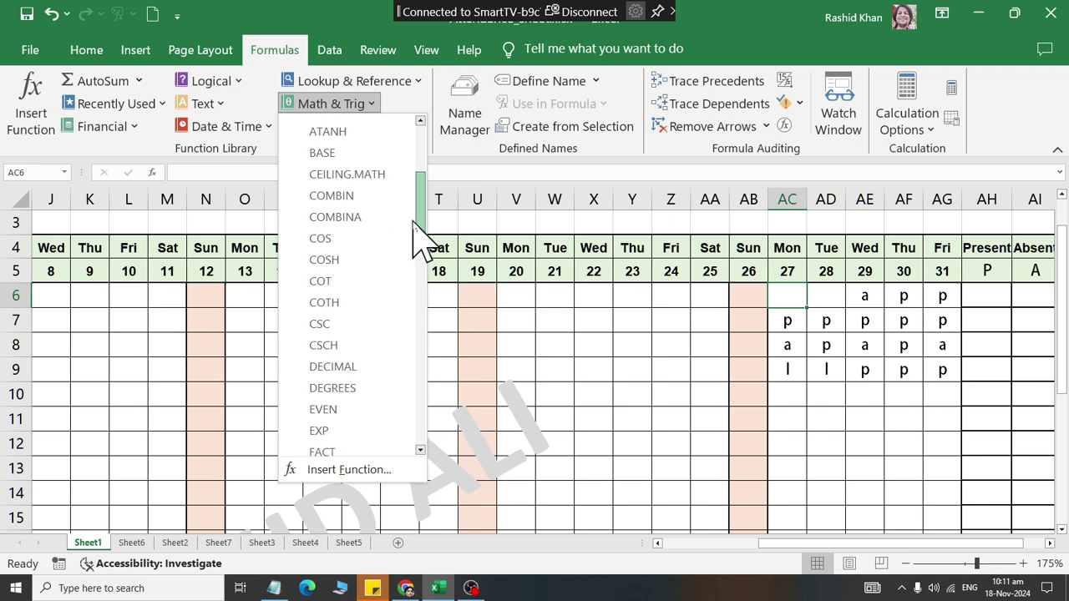
- Try to insert the statistical function COUNTIF in AC6 with range C6:AG6 and criteria AH5
click(330, 126)
click(330, 126)
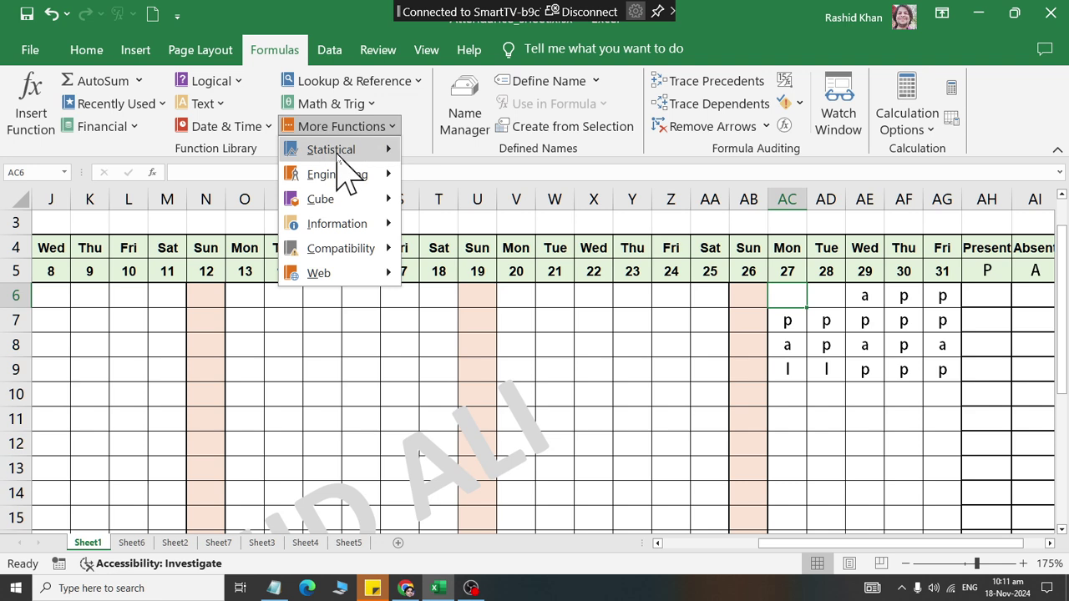
mouse_move(334, 152)
drag(592, 199, 585, 227)
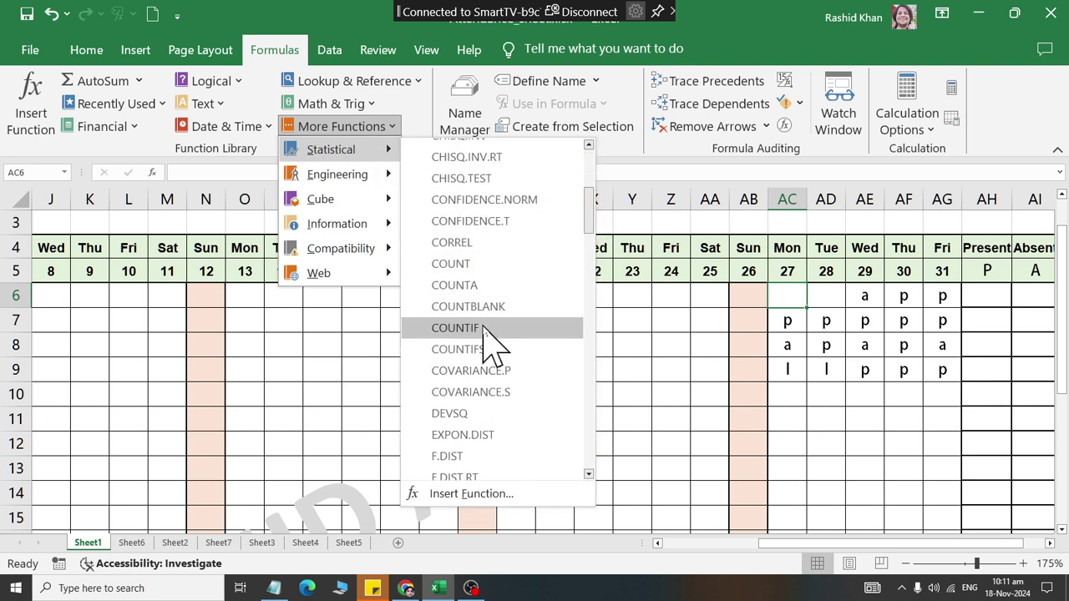
click(457, 328)
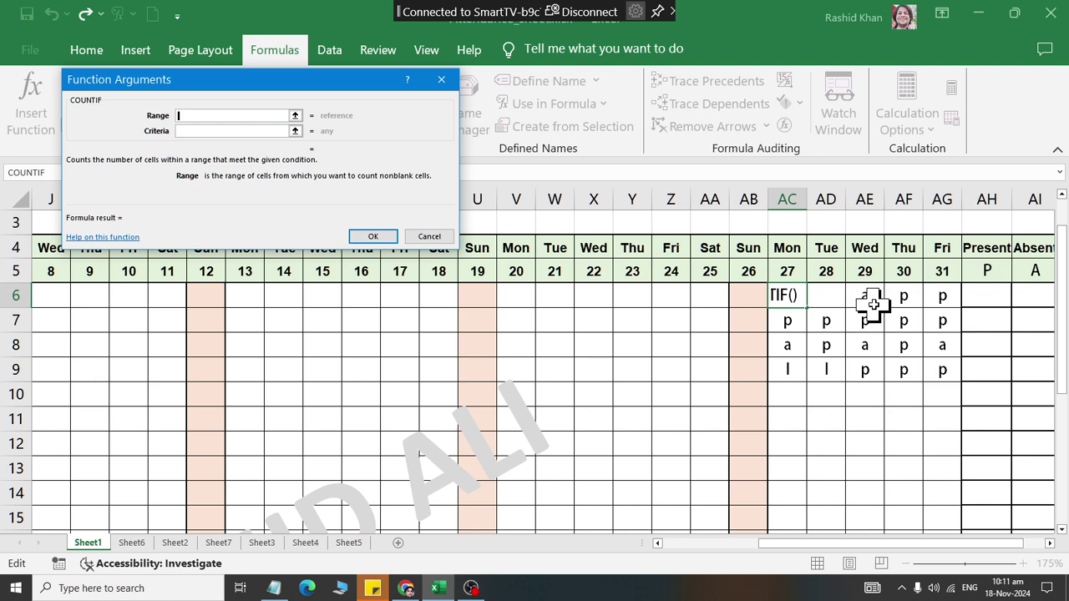
drag(942, 296, 237, 288)
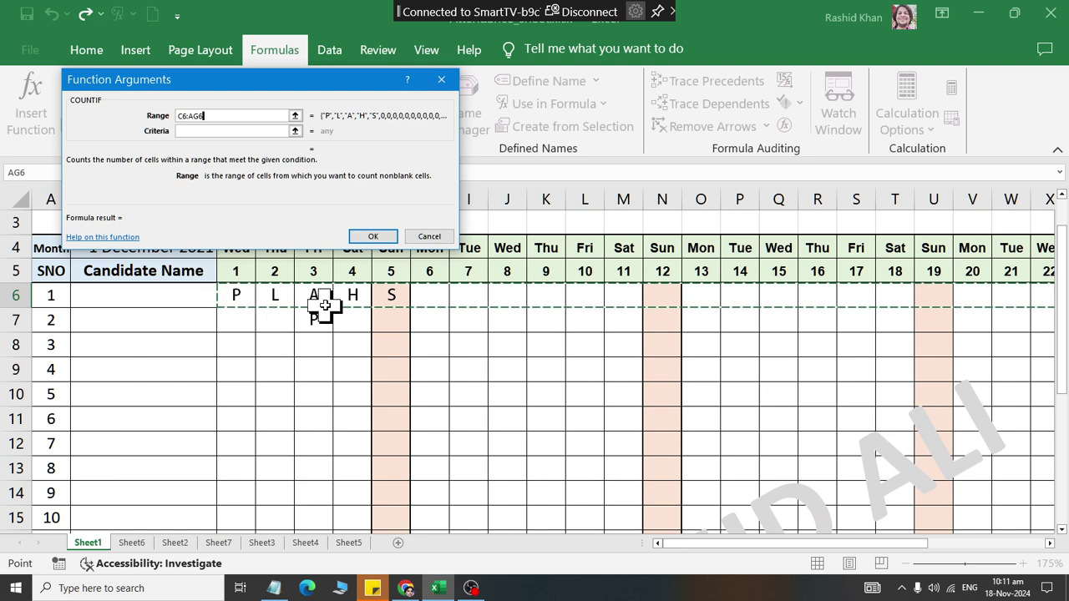
click(224, 131)
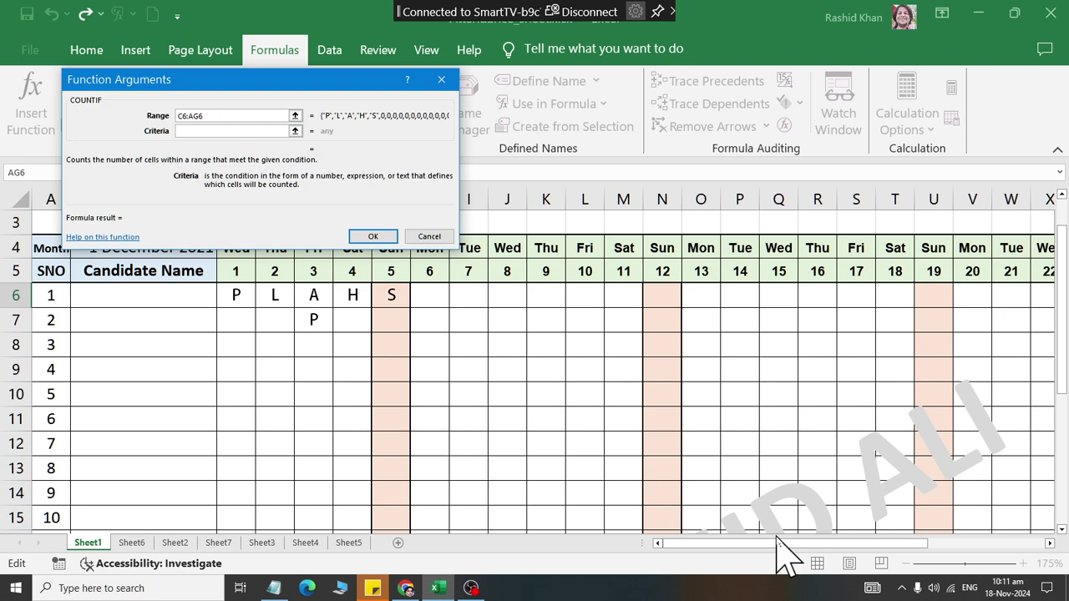
click(1023, 544)
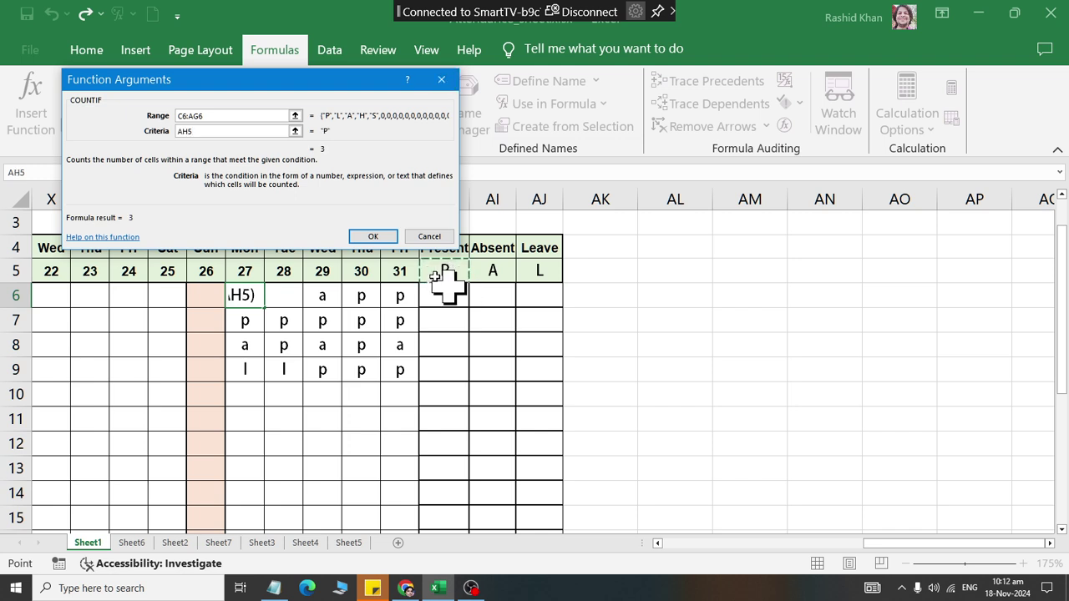
click(383, 242)
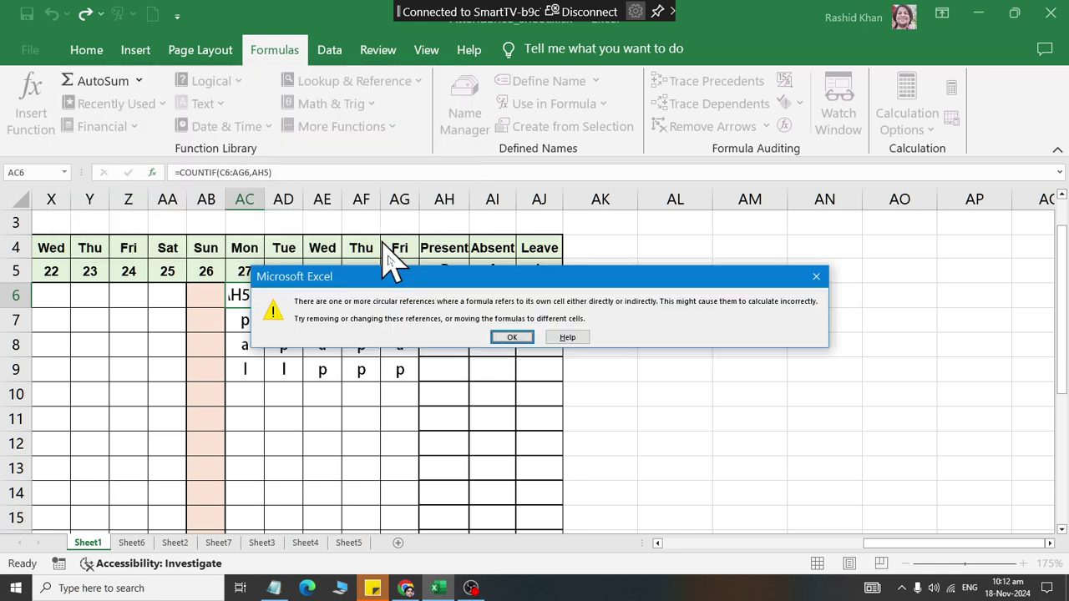
click(507, 334)
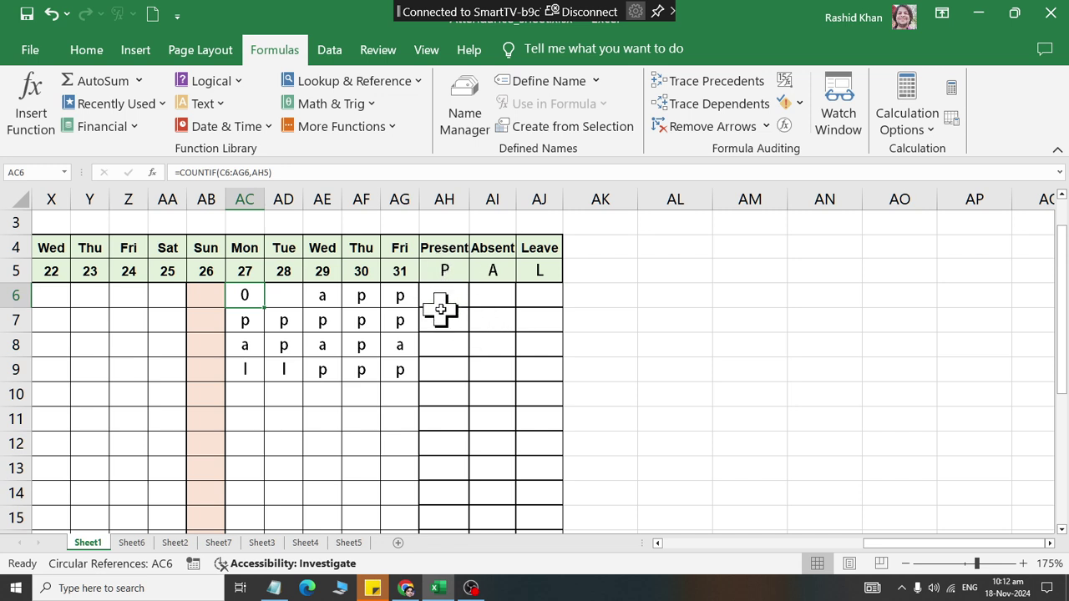
- Leave the P criterion in AH5 unedited and close the attendance workbook without saving the changes
double_click(445, 269)
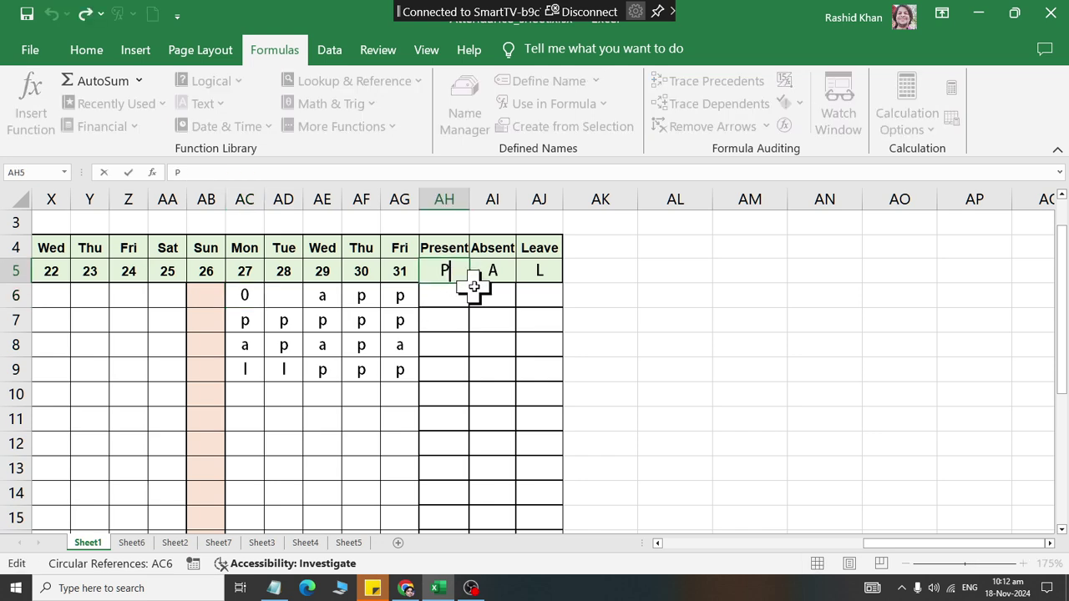
key(Escape)
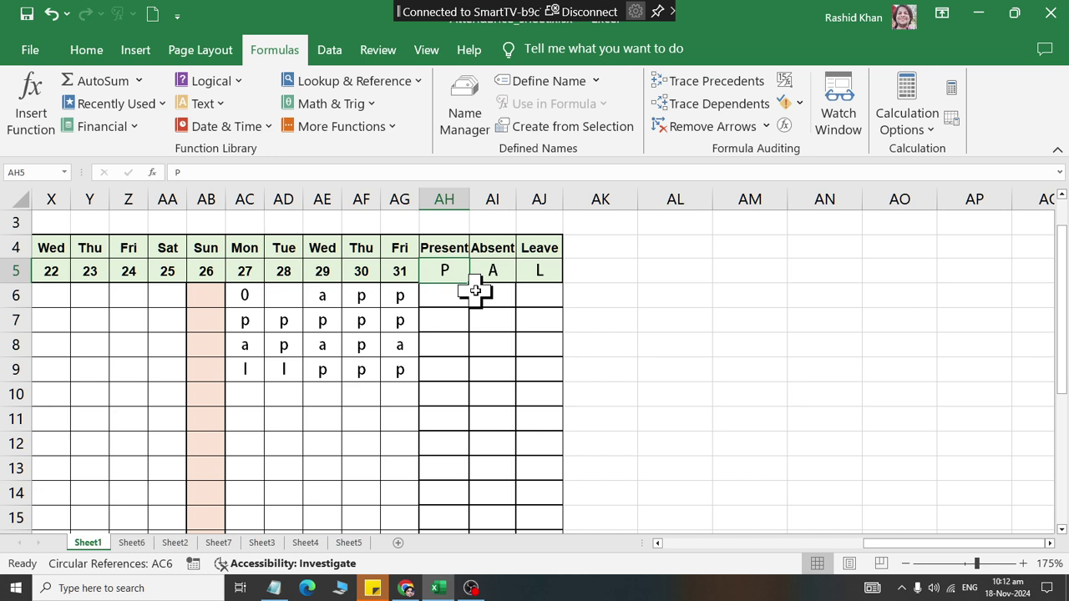
click(1051, 12)
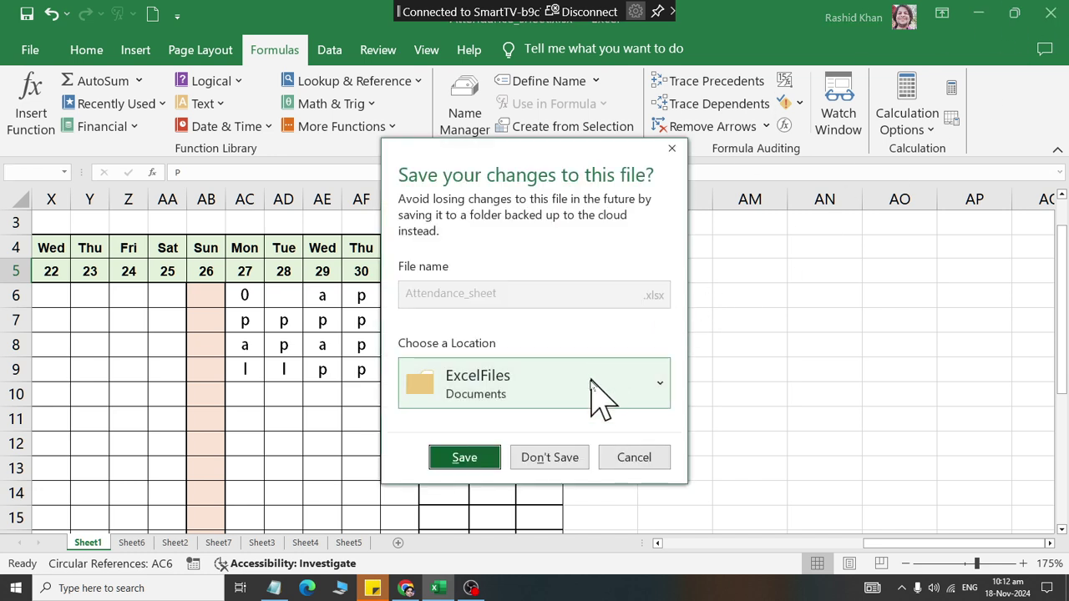
click(565, 458)
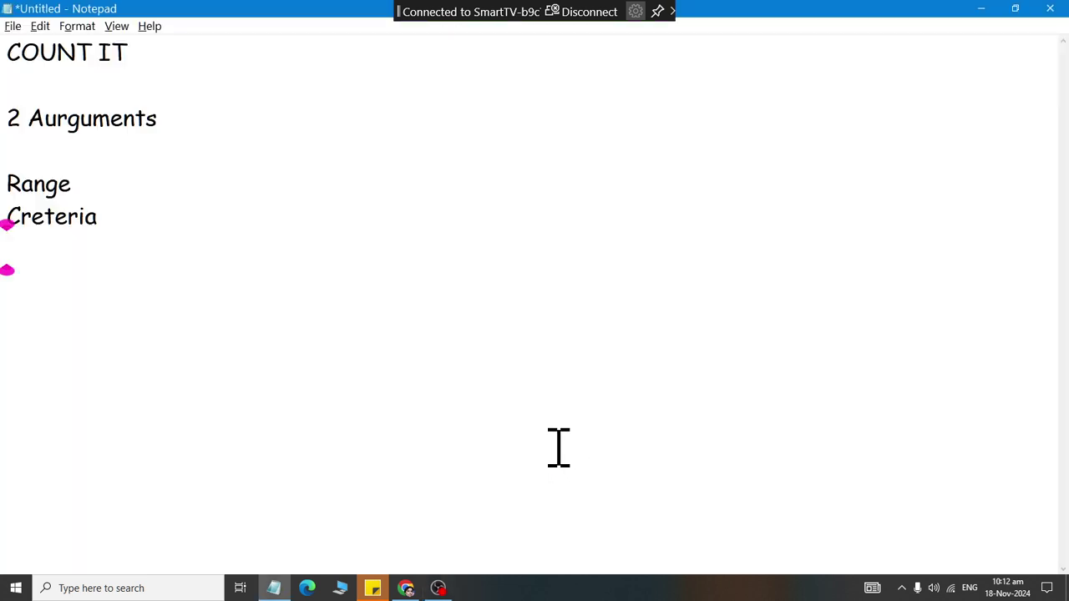
- Launch Excel again and open the recent workbook Attendance_sheet.xlsx
key(super+r)
text(excel)
key(Return)
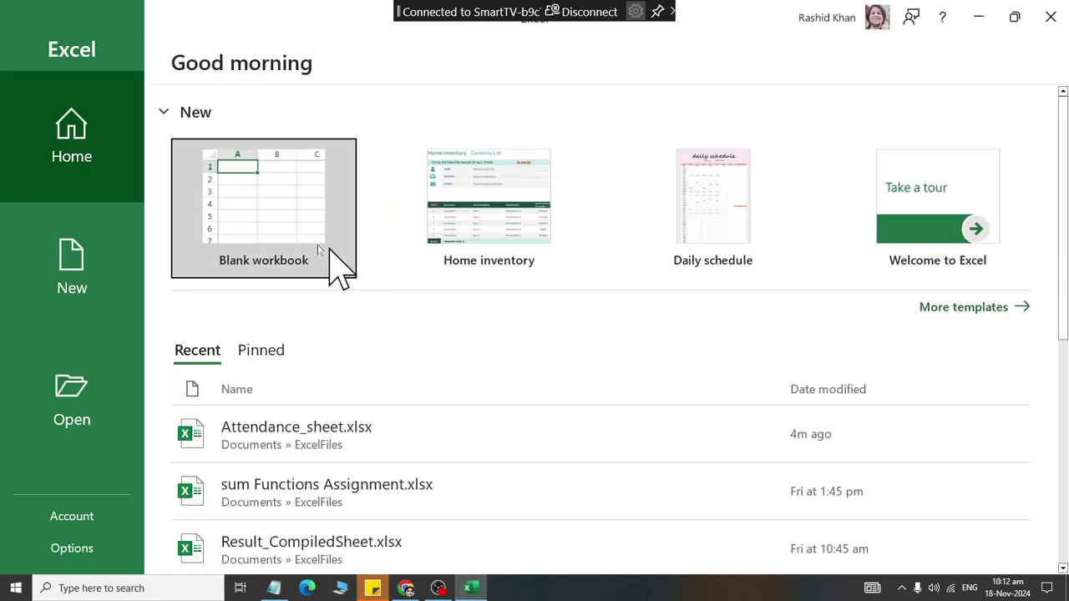
click(224, 438)
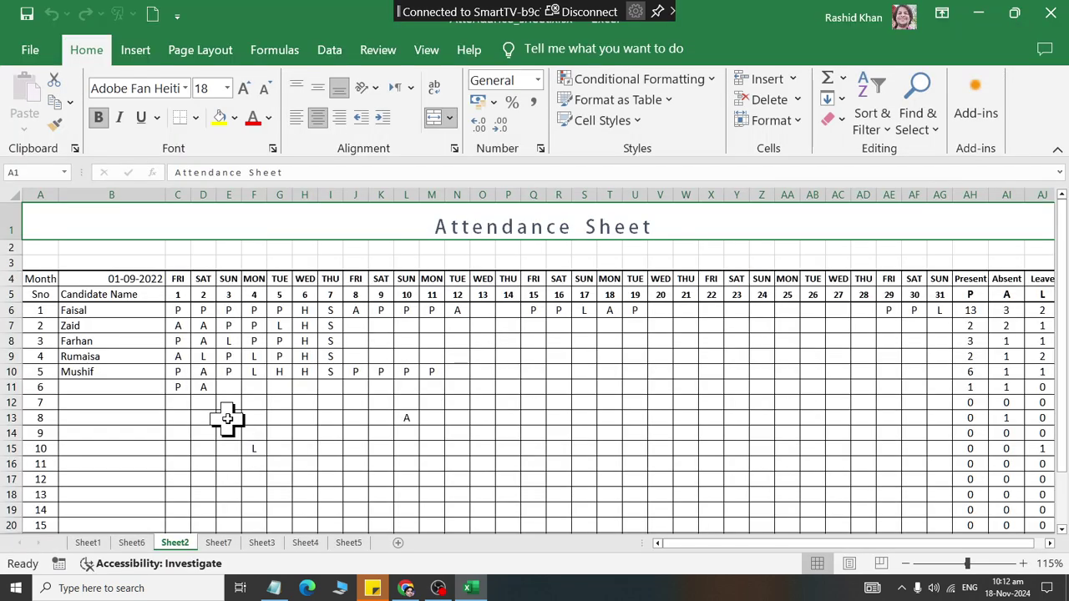
- Look over the attendance layouts on Sheet1 and Sheet6, and open Sheet2
click(88, 542)
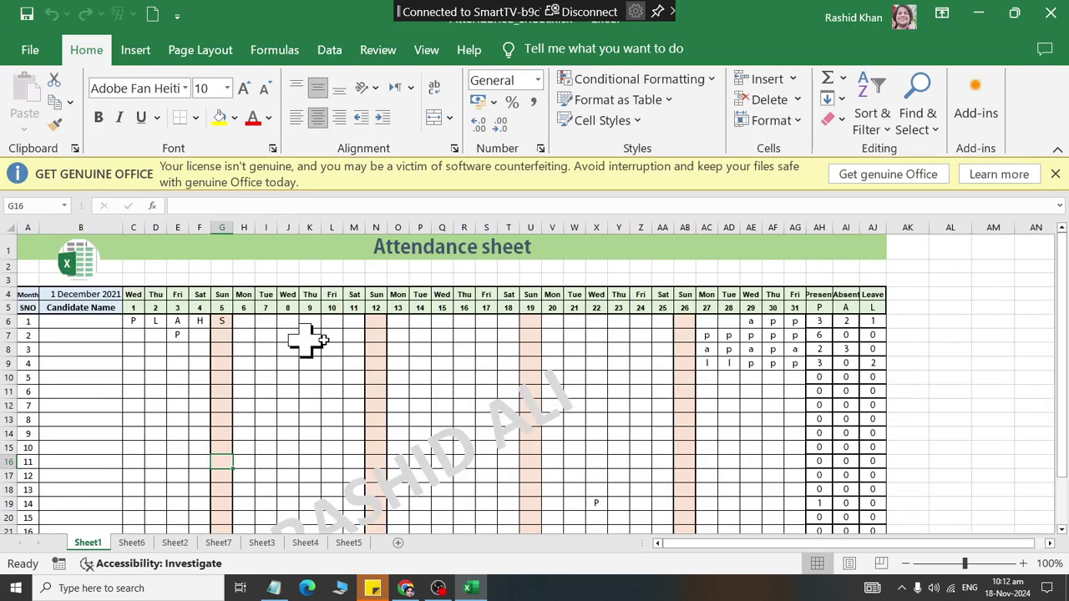
click(364, 312)
scroll(361, 311, up, 5)
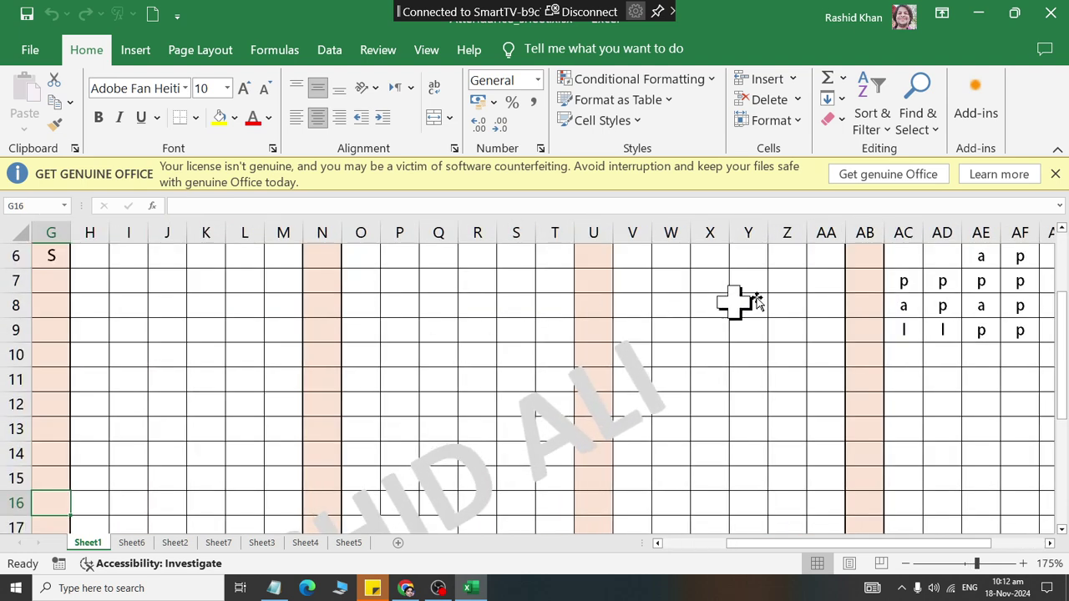
click(929, 275)
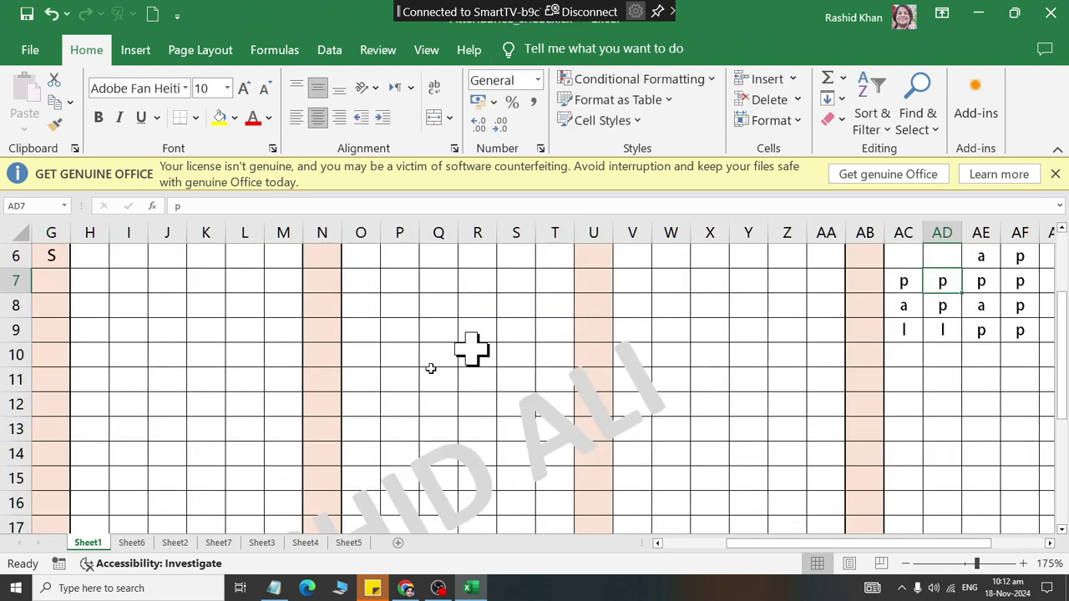
click(131, 543)
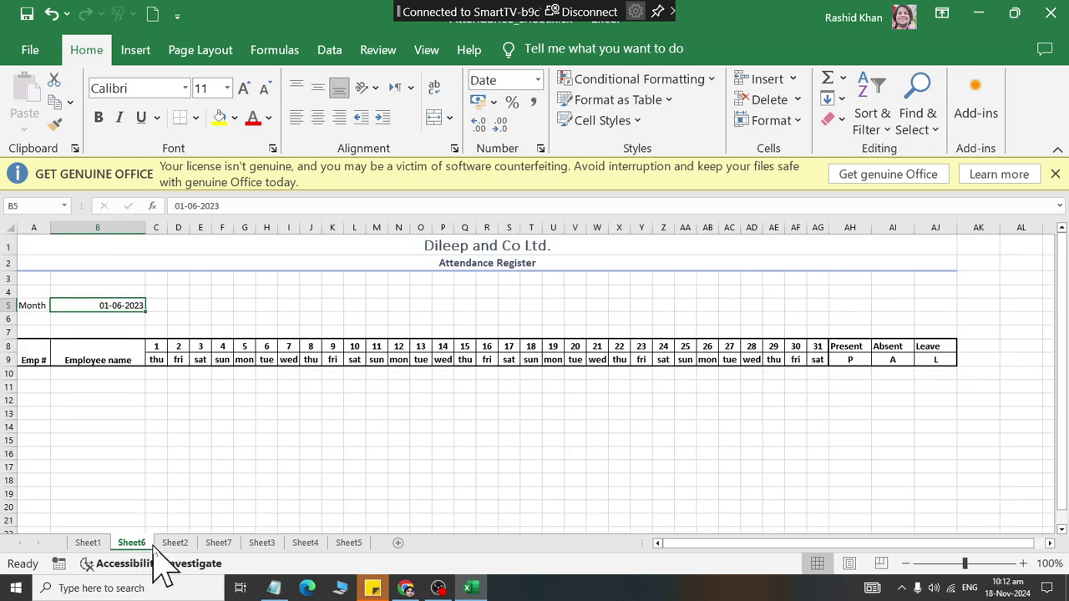
click(174, 543)
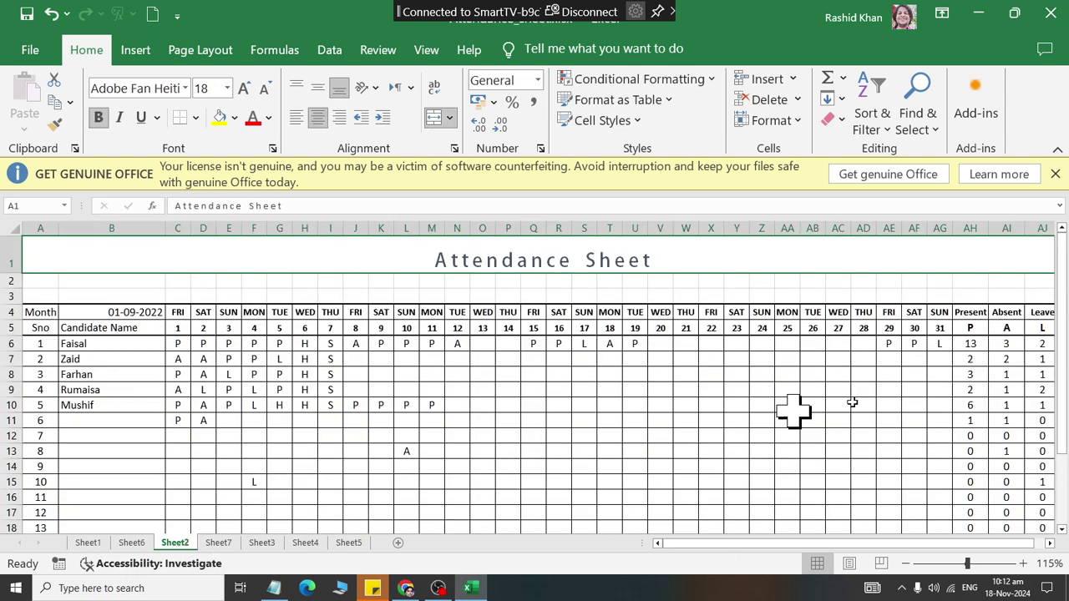
- Clear only the contents of the Present, Absent and Leave totals in AH6:AJ25 of Sheet2
drag(968, 343, 1058, 382)
drag(1004, 576, 1006, 576)
click(835, 120)
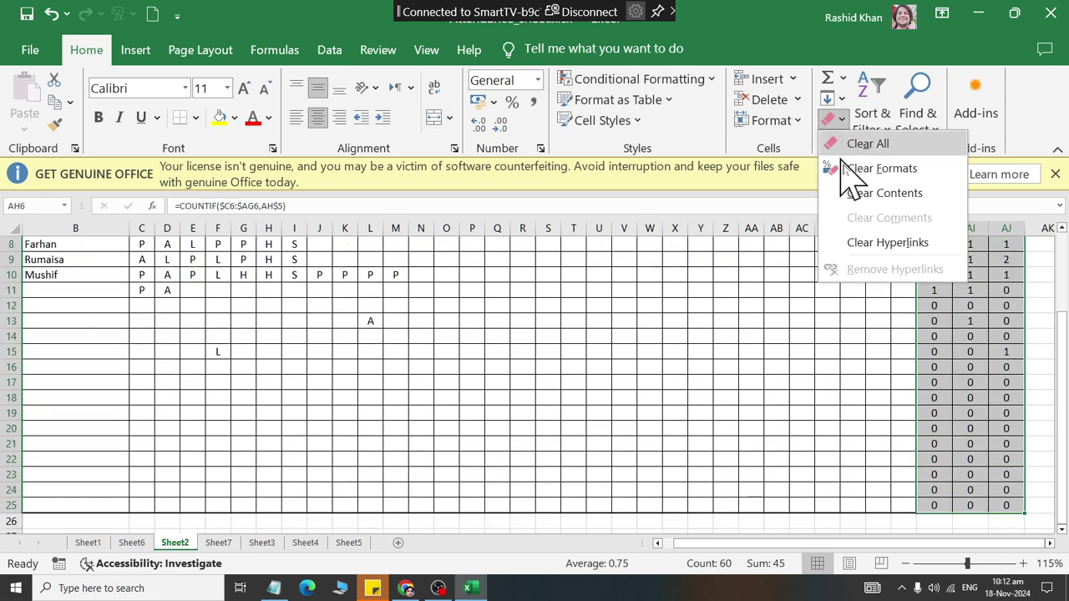
click(860, 193)
- Insert the statistical function COUNTIF in AH6 of Sheet2 with range C6:AG6 and criteria AH5 to count Present days
scroll(916, 333, up, 3)
click(929, 347)
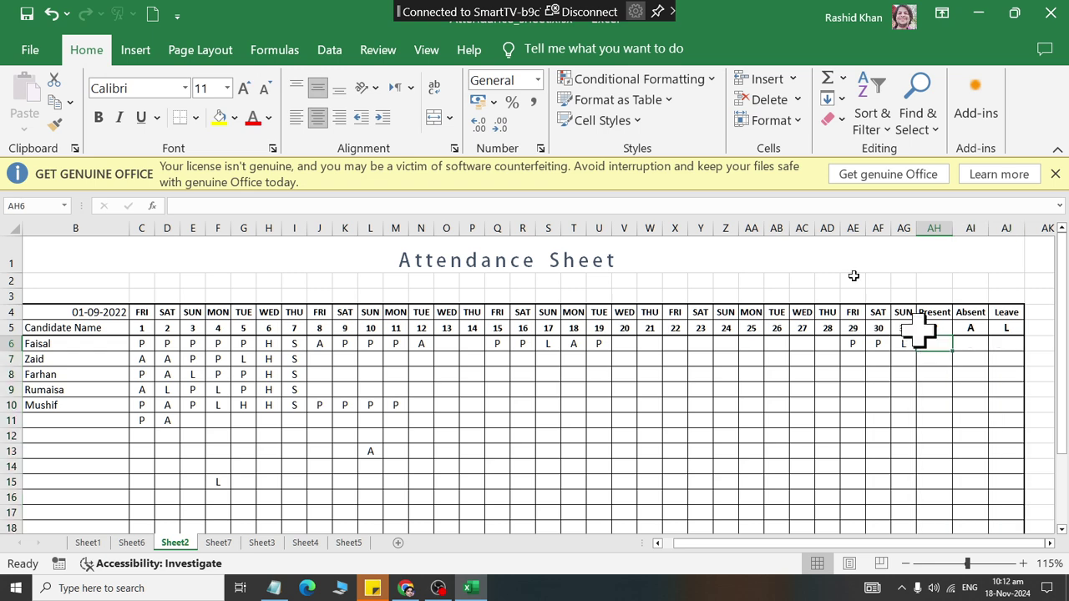
click(267, 53)
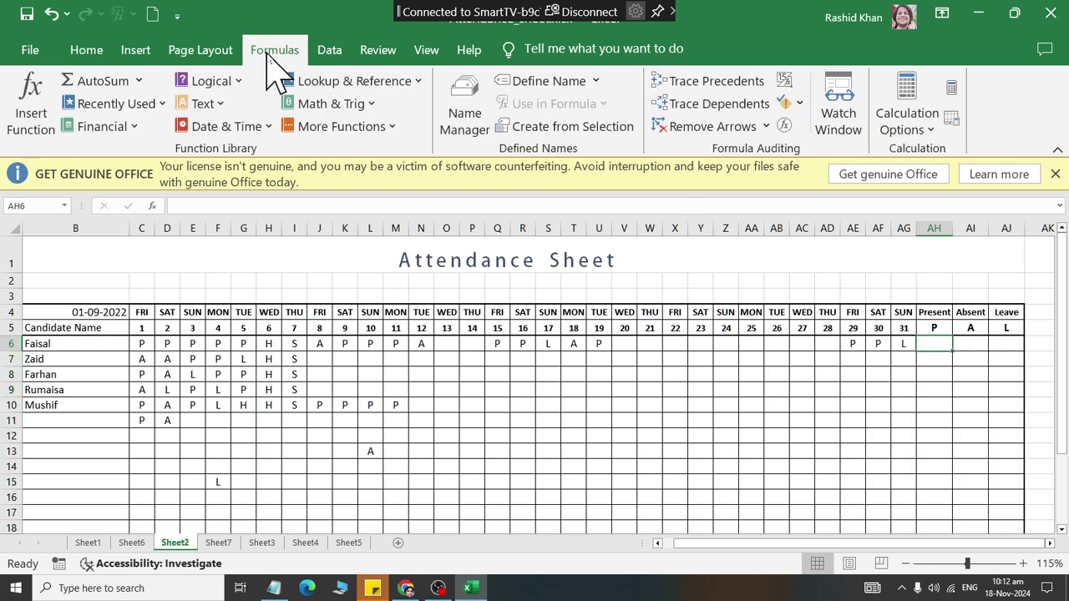
click(329, 126)
mouse_move(334, 150)
scroll(501, 367, down, 2)
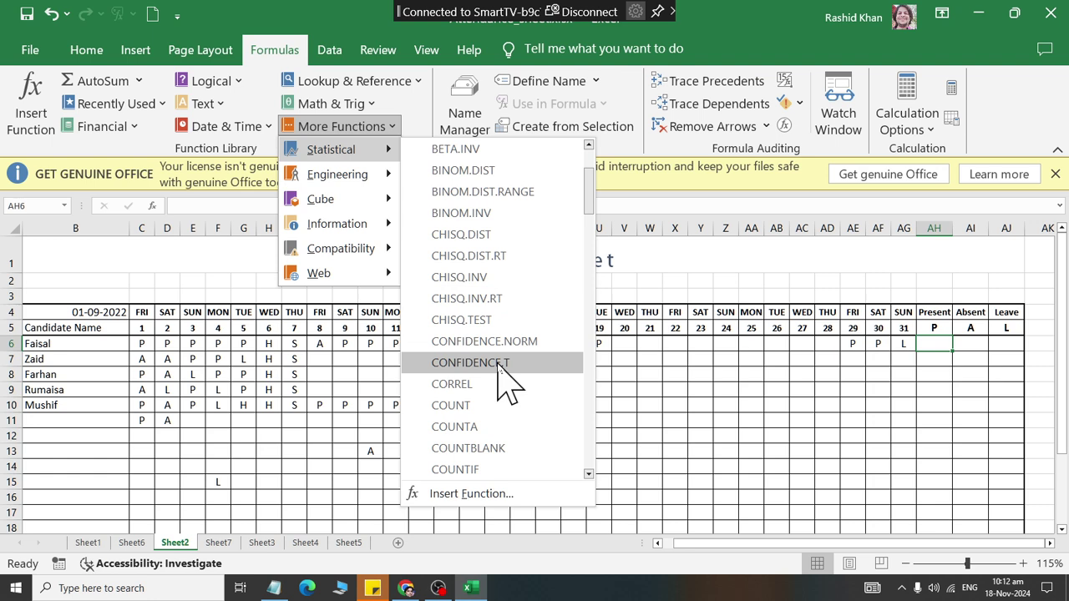
click(492, 493)
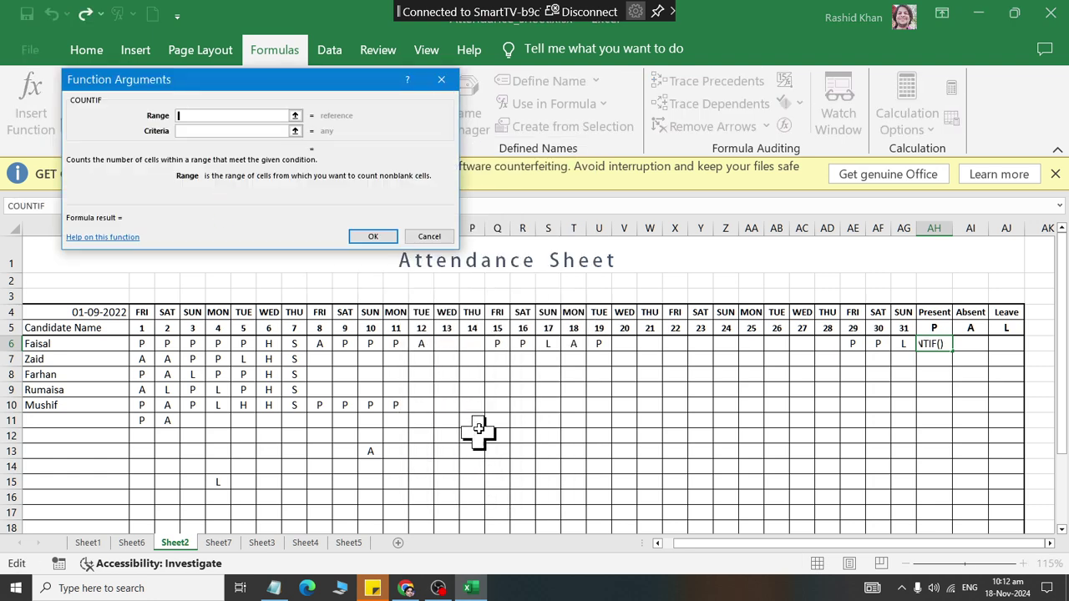
drag(139, 348, 900, 342)
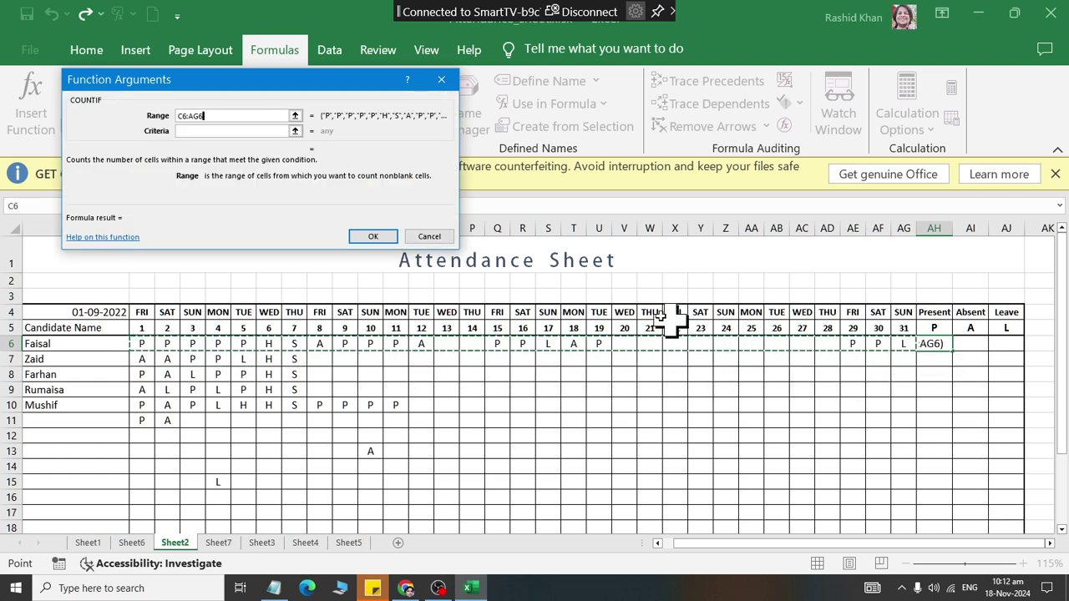
click(209, 131)
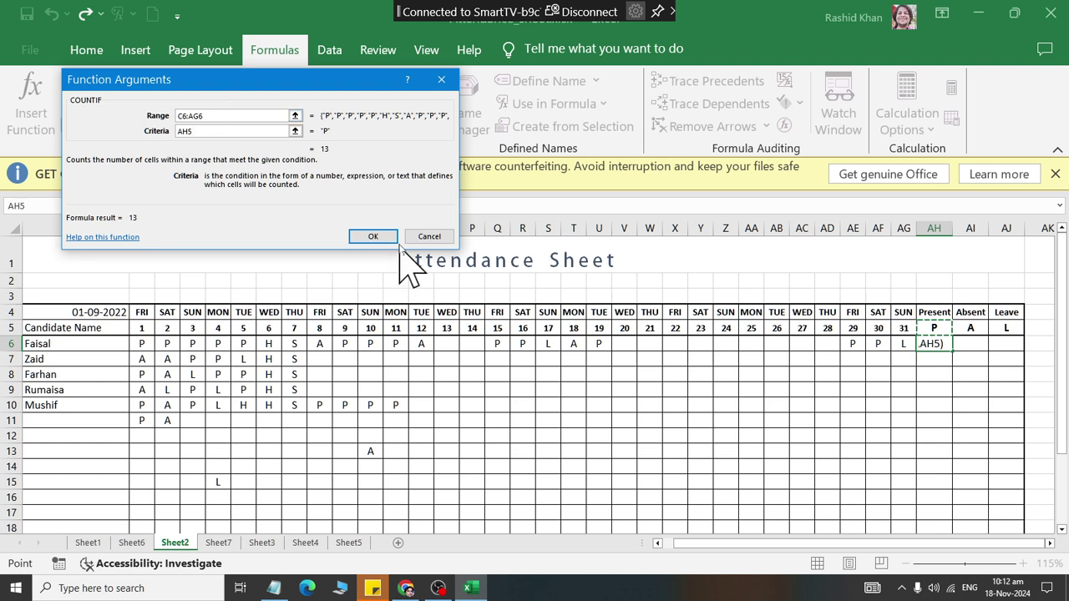
click(373, 236)
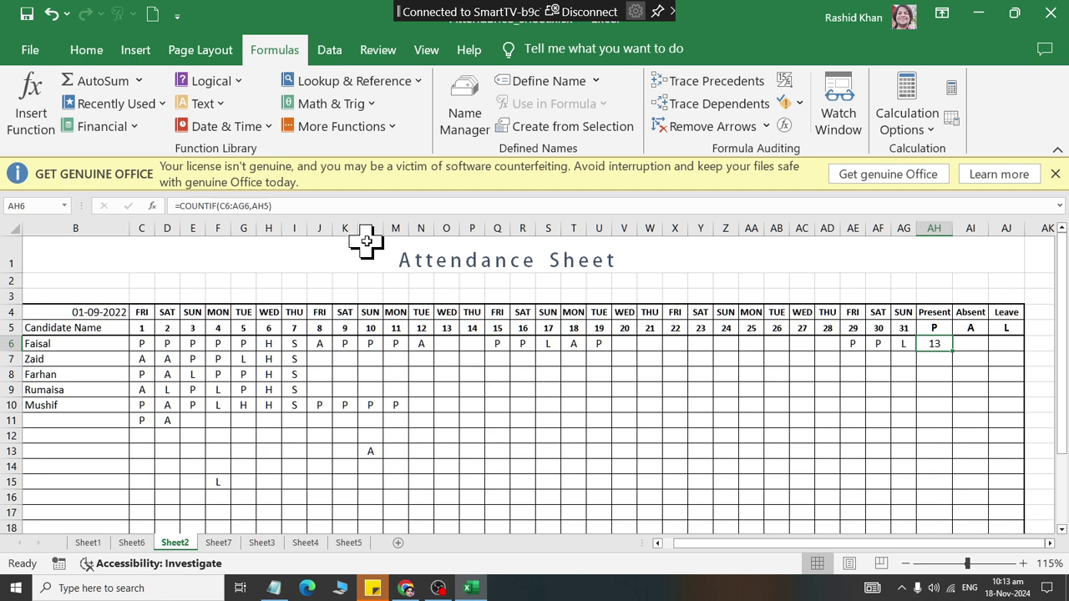
- Insert the statistical function COUNTIF in AI6 with range C6:AG7 and criteria AI5 to count Absent days
click(970, 343)
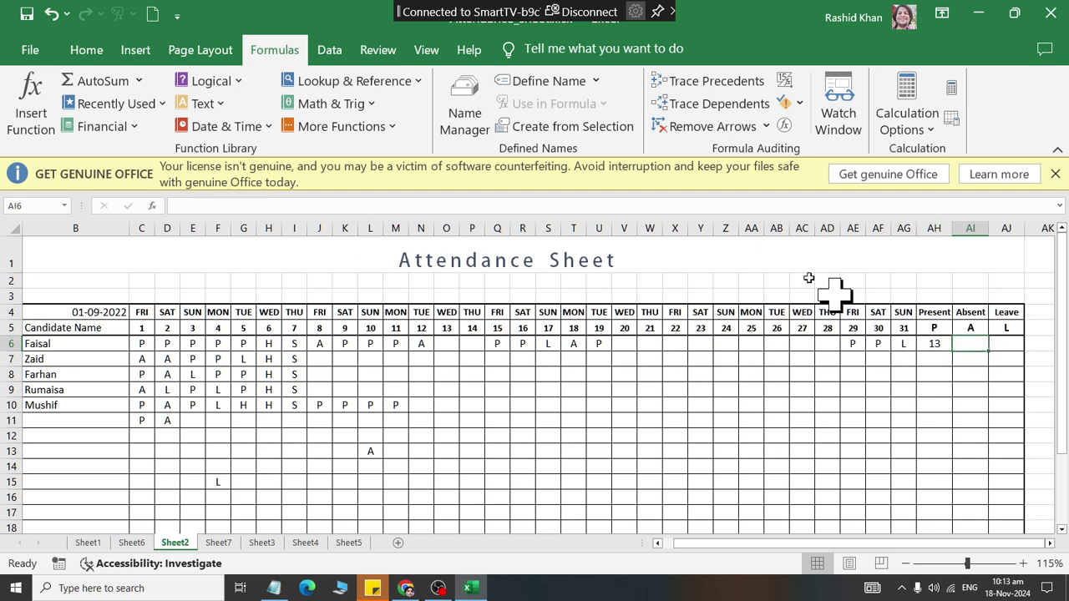
click(341, 132)
mouse_move(338, 151)
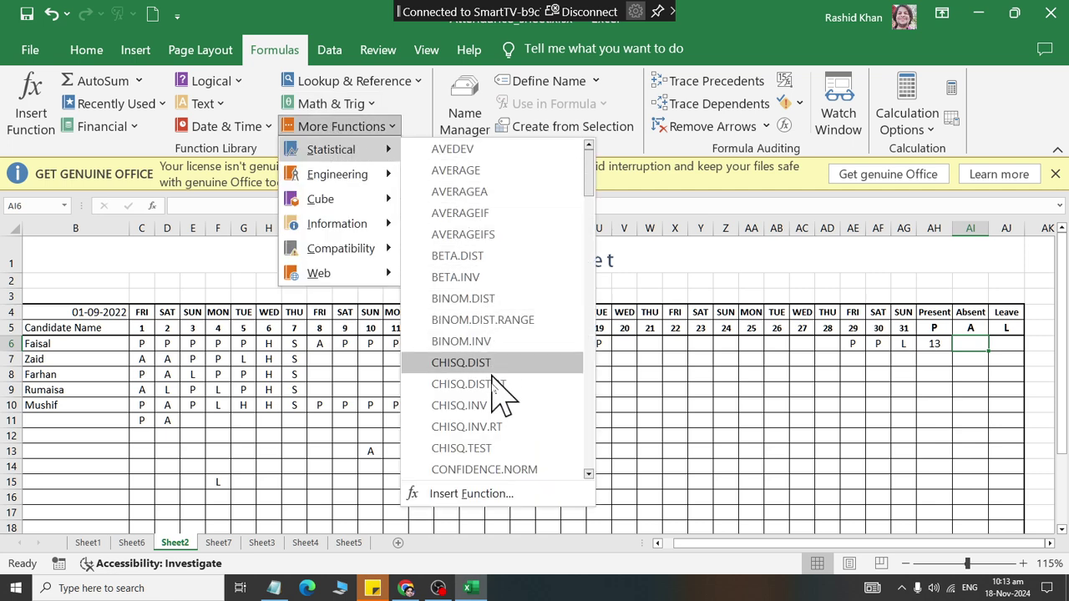
scroll(501, 443, down, 1)
scroll(501, 441, down, 4)
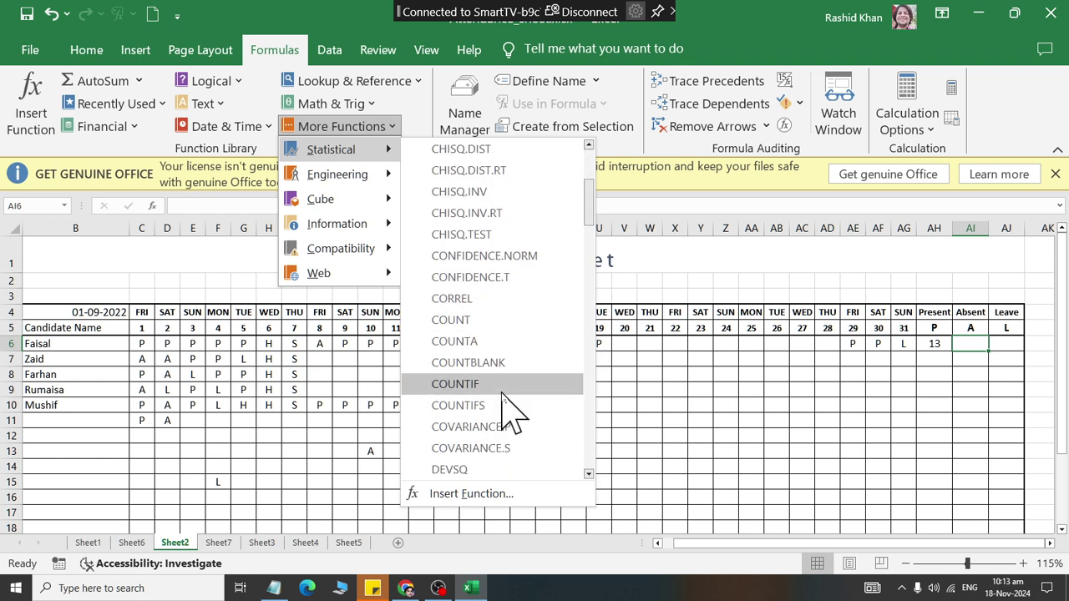
click(501, 386)
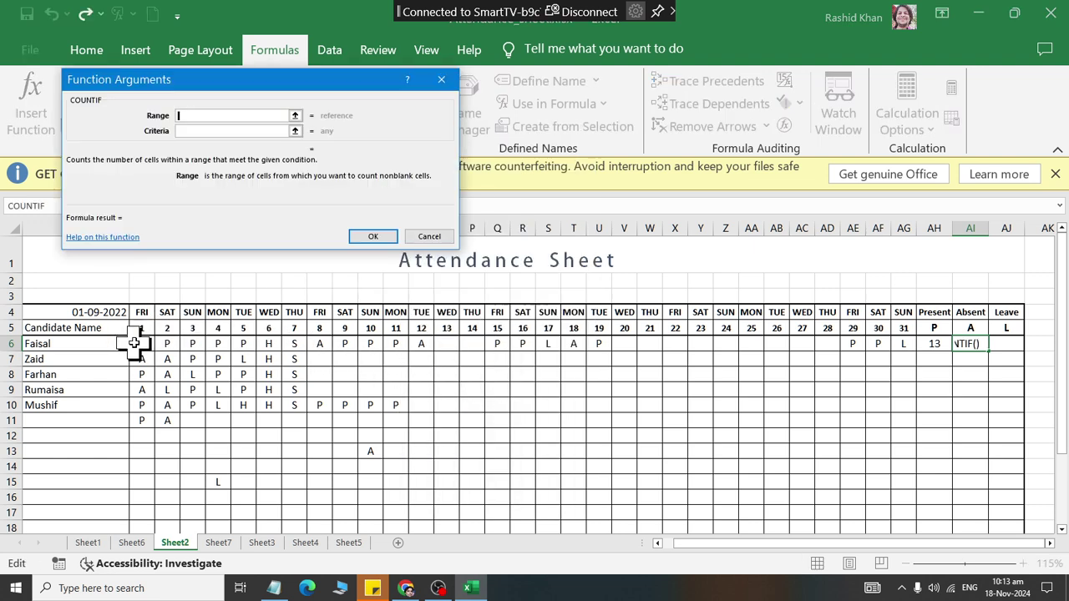
drag(138, 342, 911, 355)
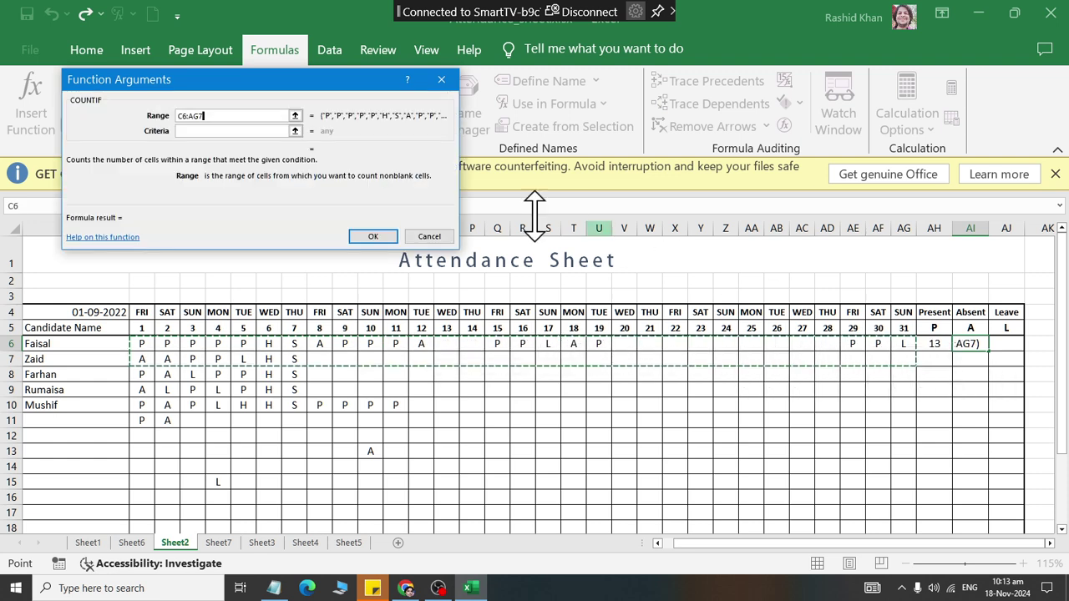
click(227, 131)
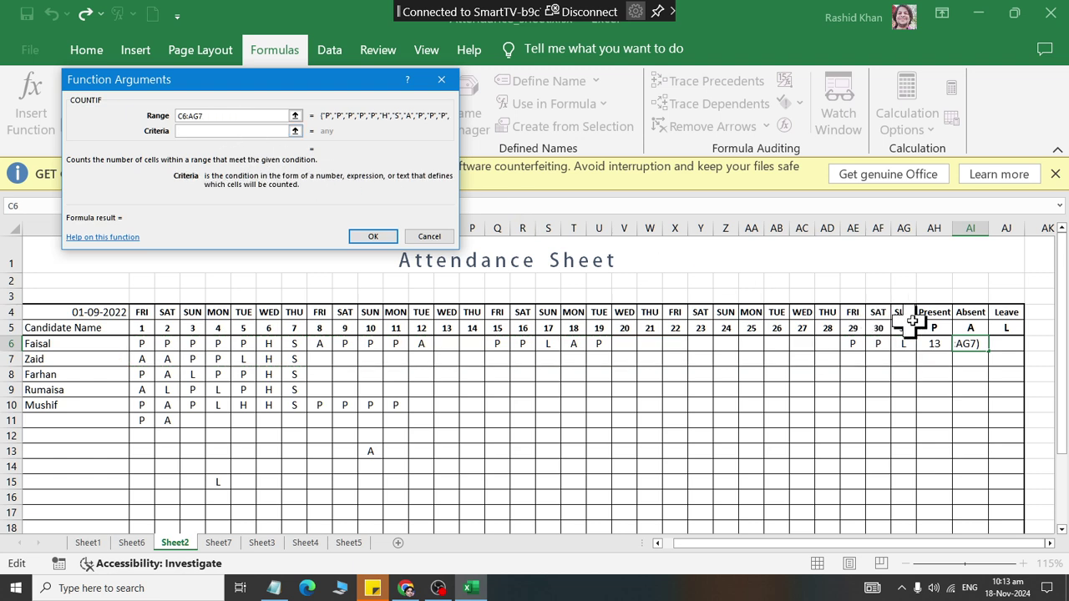
click(372, 236)
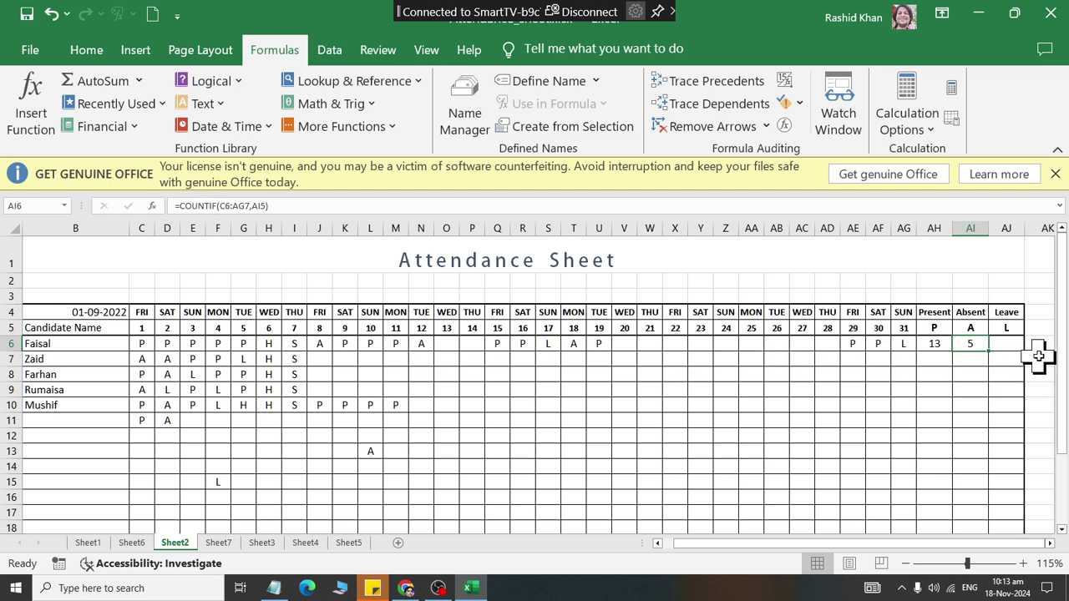
- Insert the recently used function COUNTIF in AJ6 with range C6:AG6 and criteria AJ5 to count Leave days
click(993, 342)
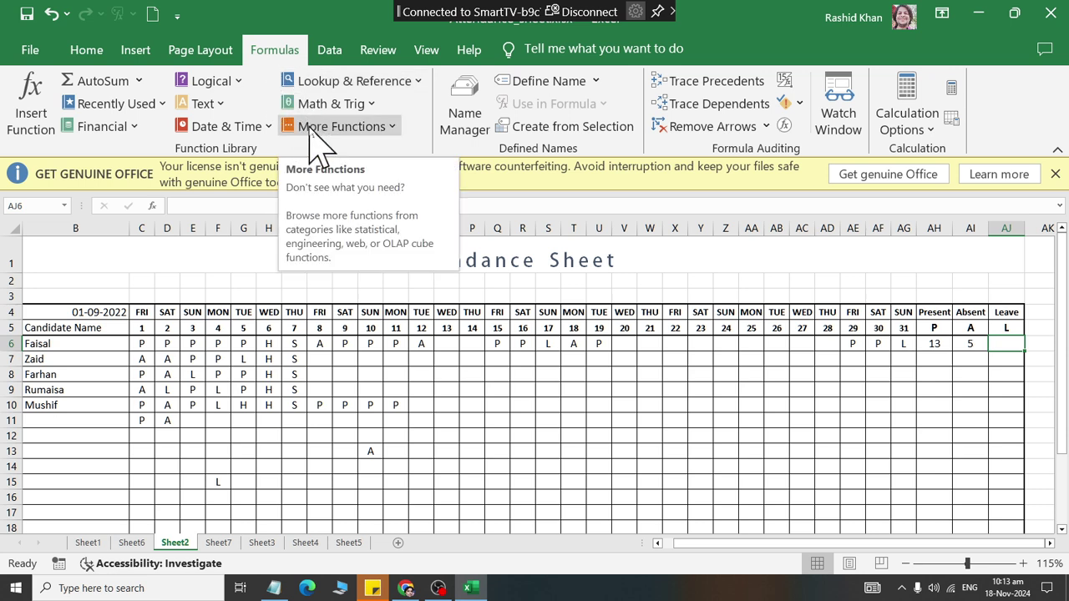
click(129, 104)
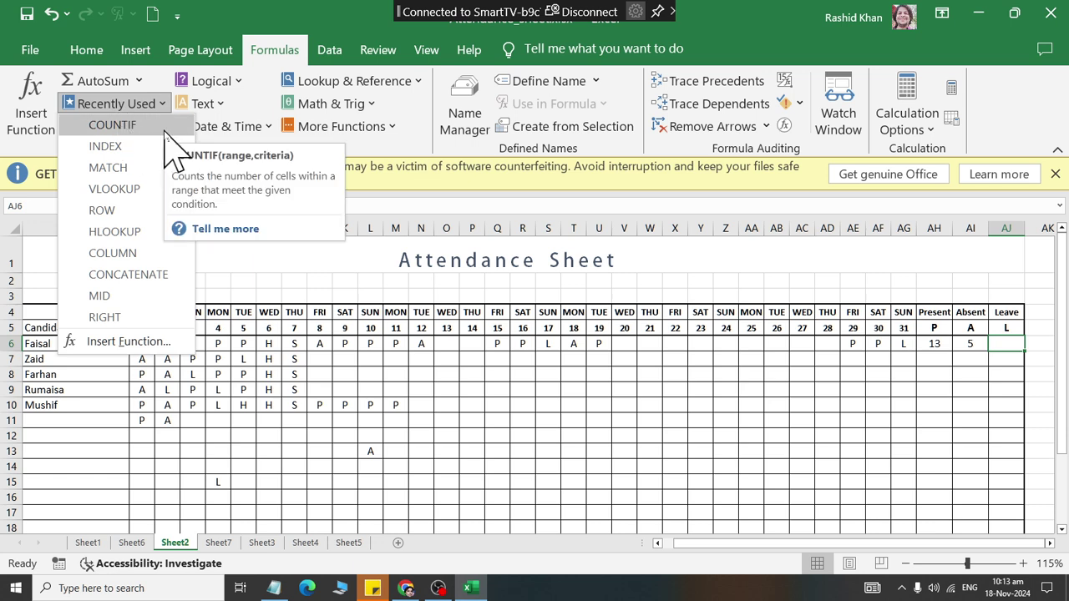
click(165, 130)
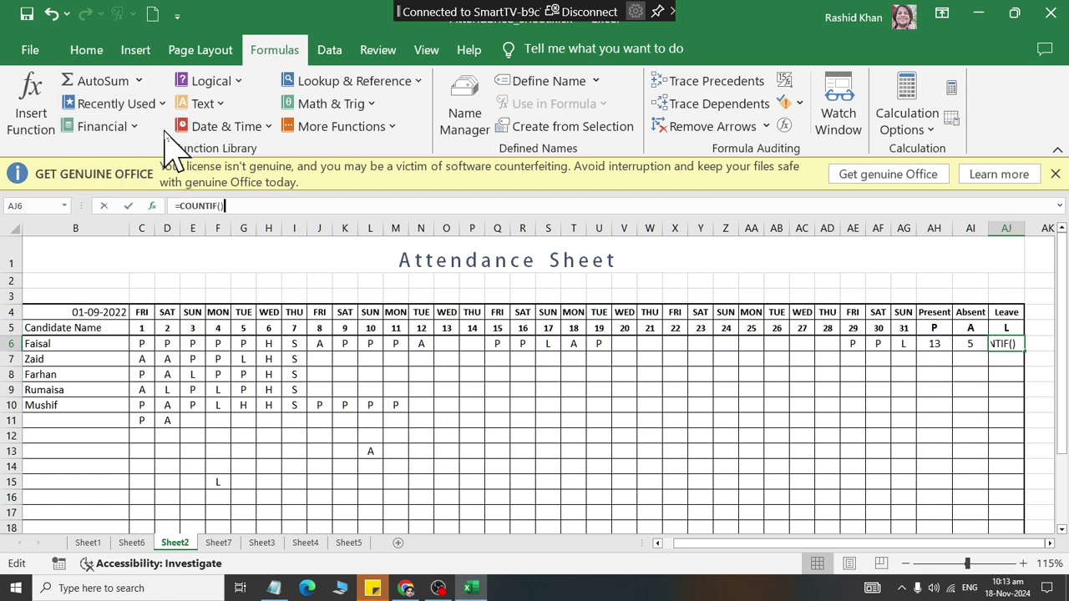
drag(132, 345, 914, 349)
click(267, 131)
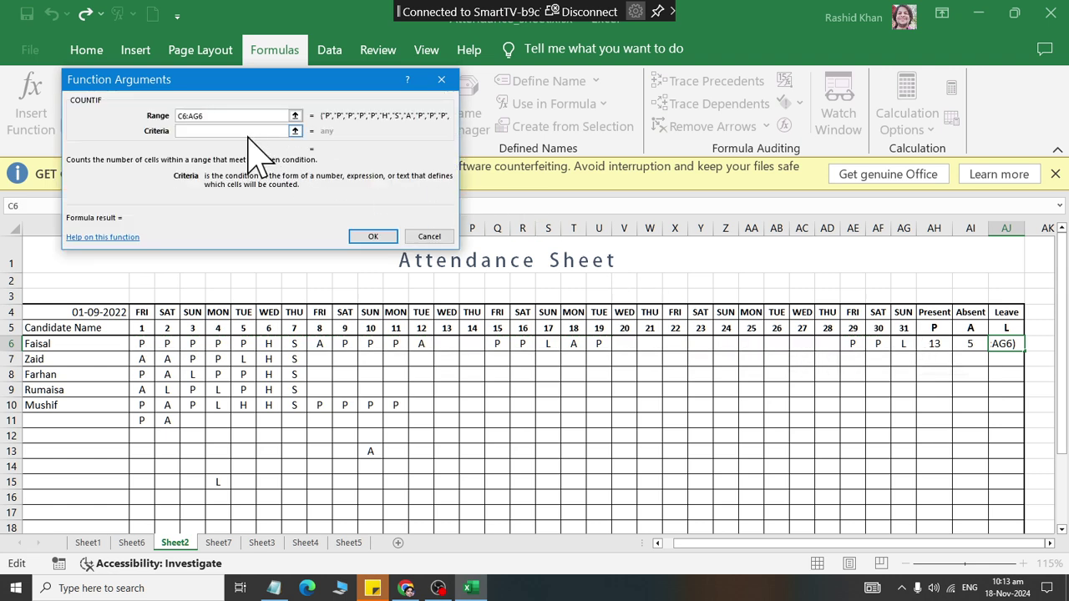
click(1007, 328)
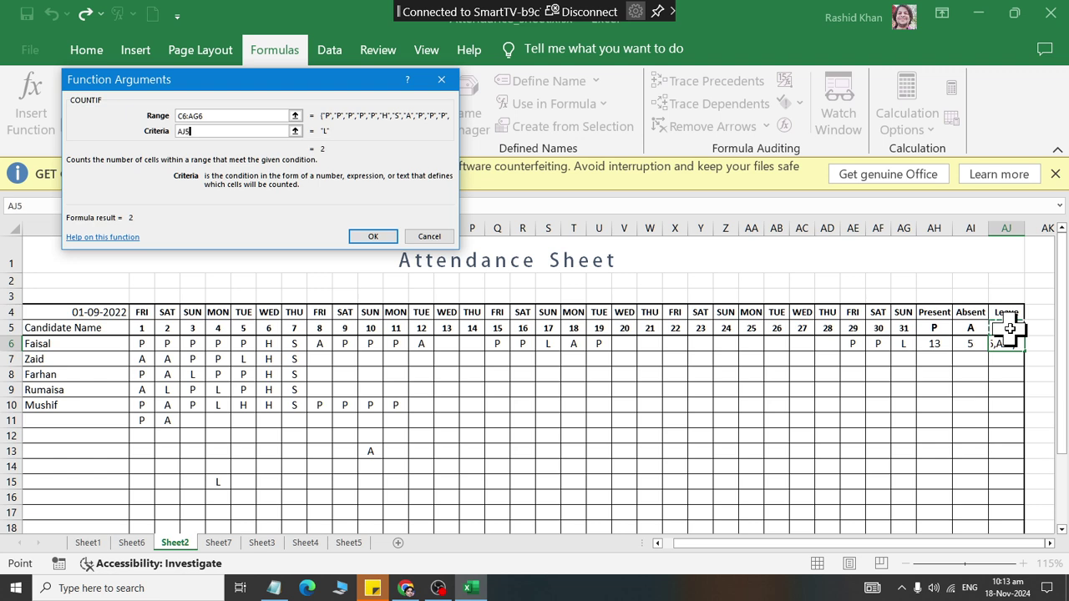
click(373, 236)
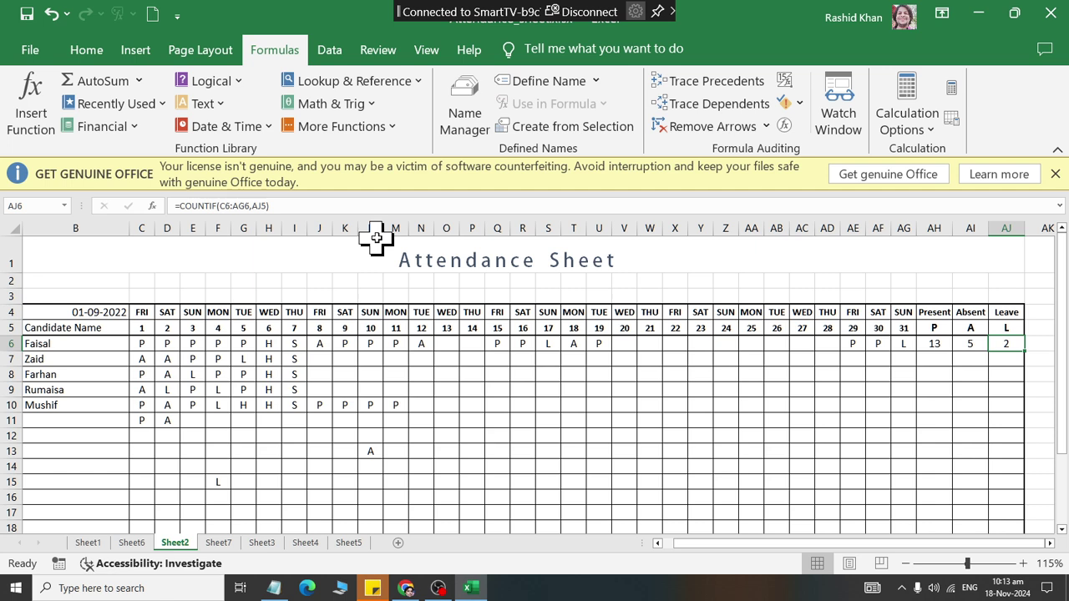
- Fill the Present total in AH6 with yellow and the Absent total in AI6 with light green
click(939, 343)
click(86, 50)
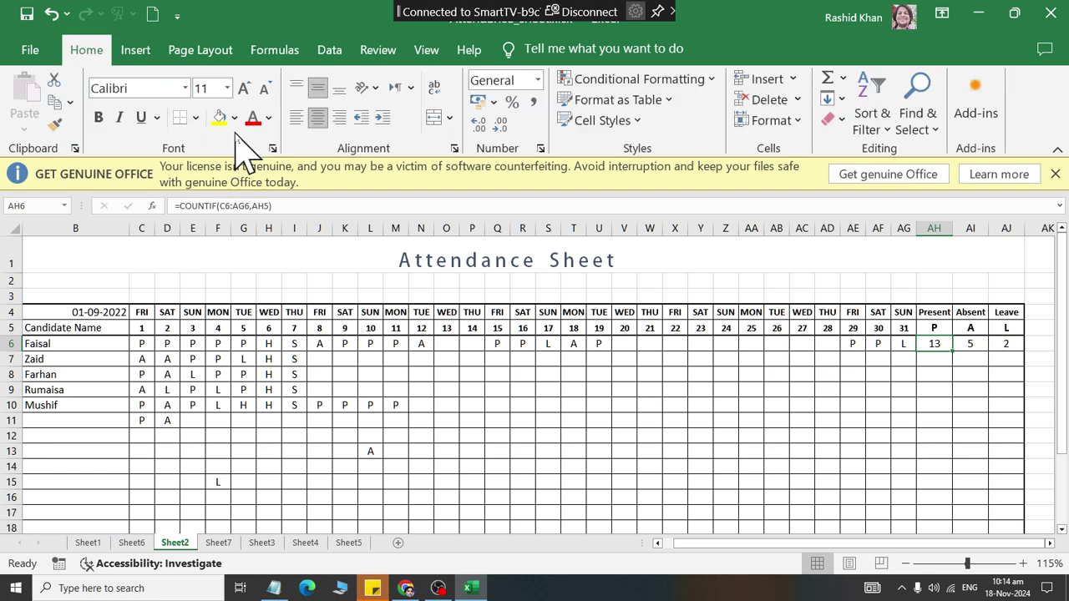
click(272, 149)
click(970, 343)
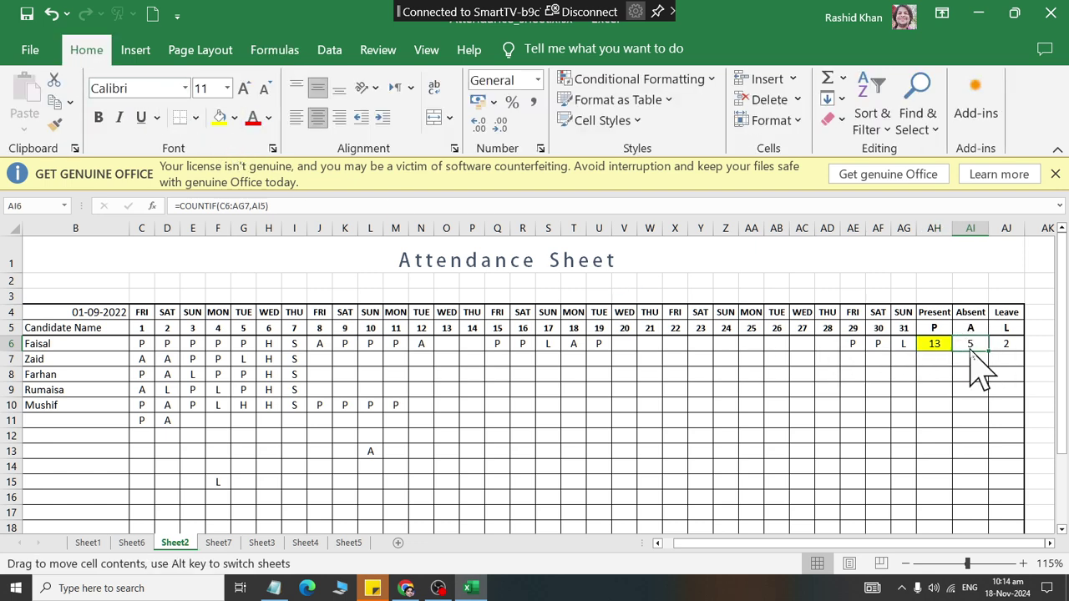
click(234, 117)
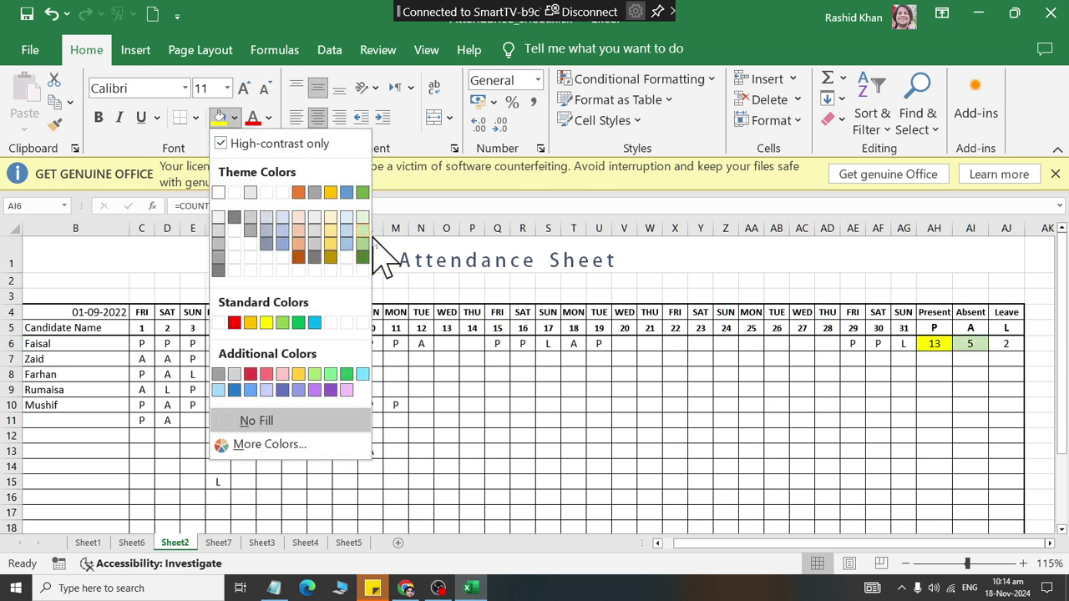
click(424, 261)
- Give the Leave total in AJ6 a blue font colour and a light blue fill
click(1007, 344)
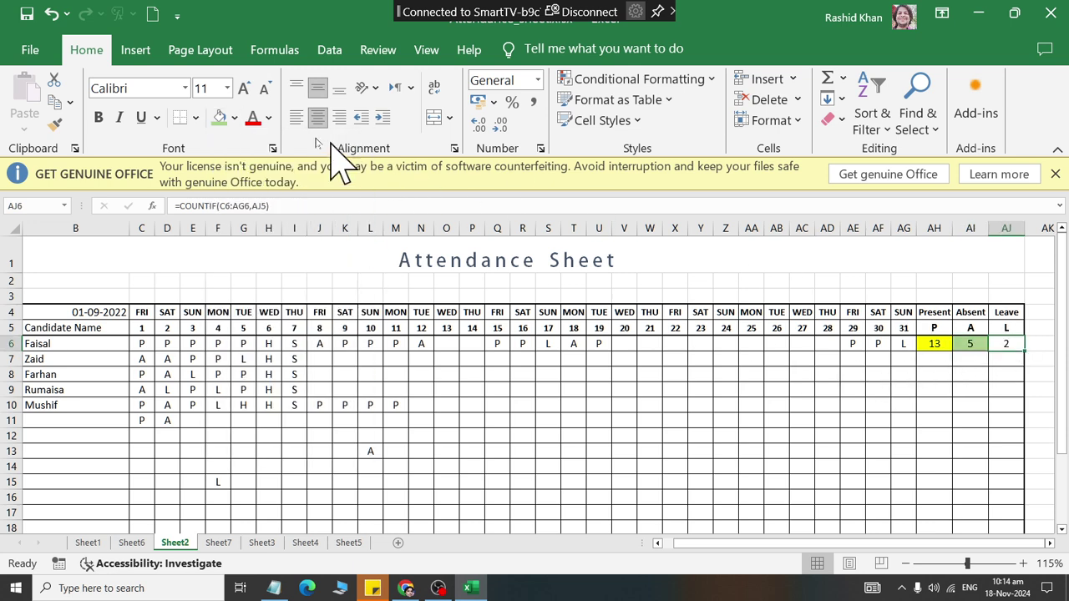
click(269, 117)
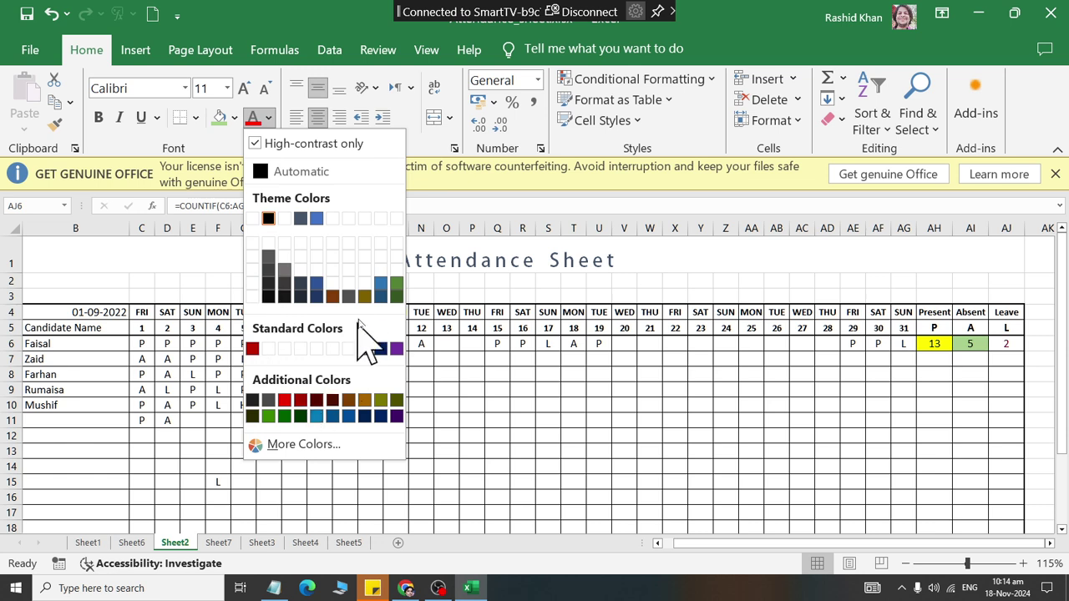
click(332, 416)
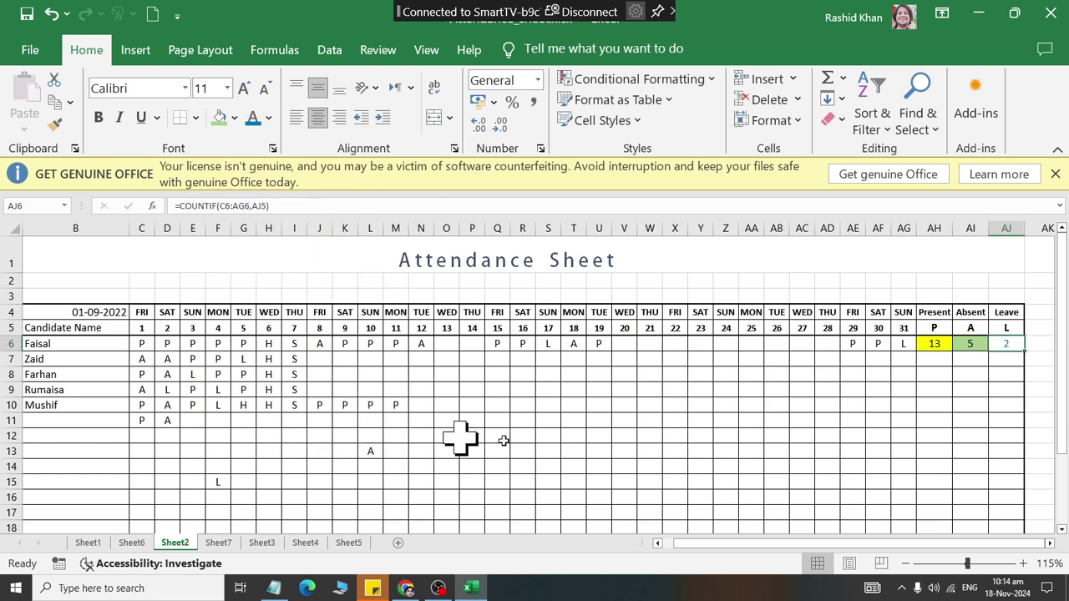
click(235, 118)
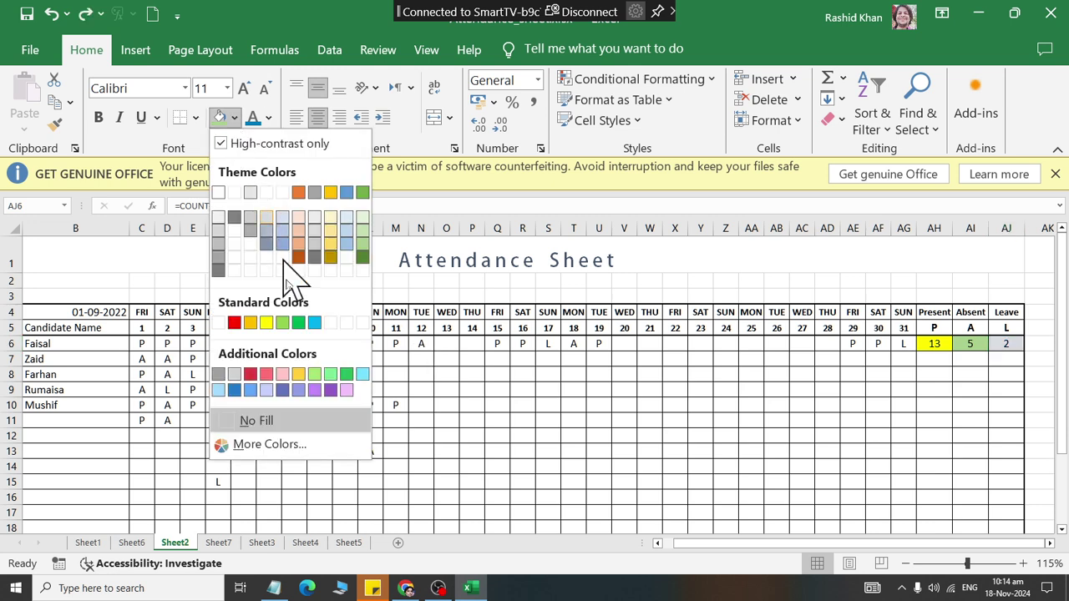
click(219, 390)
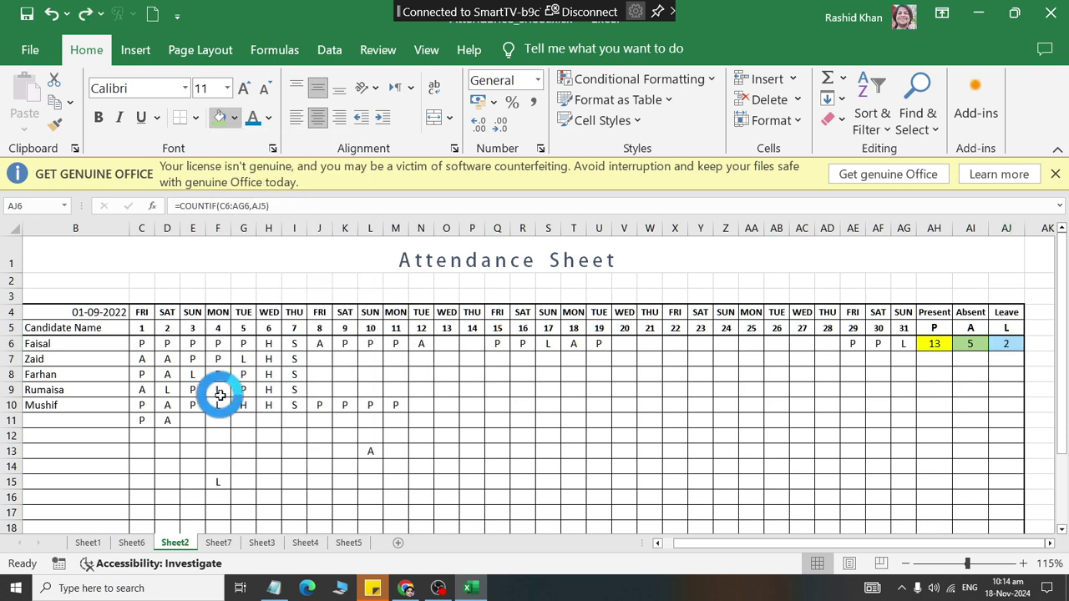
- Test the totals by setting the first candidate's day 13 entry in O6 to P, to A, and finally to L
click(449, 346)
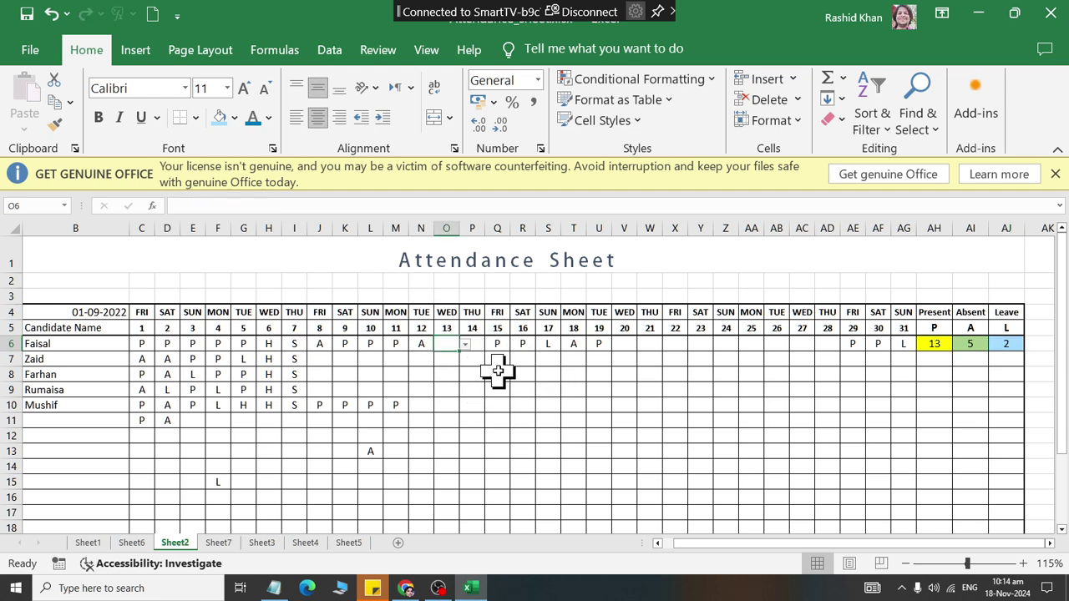
click(465, 345)
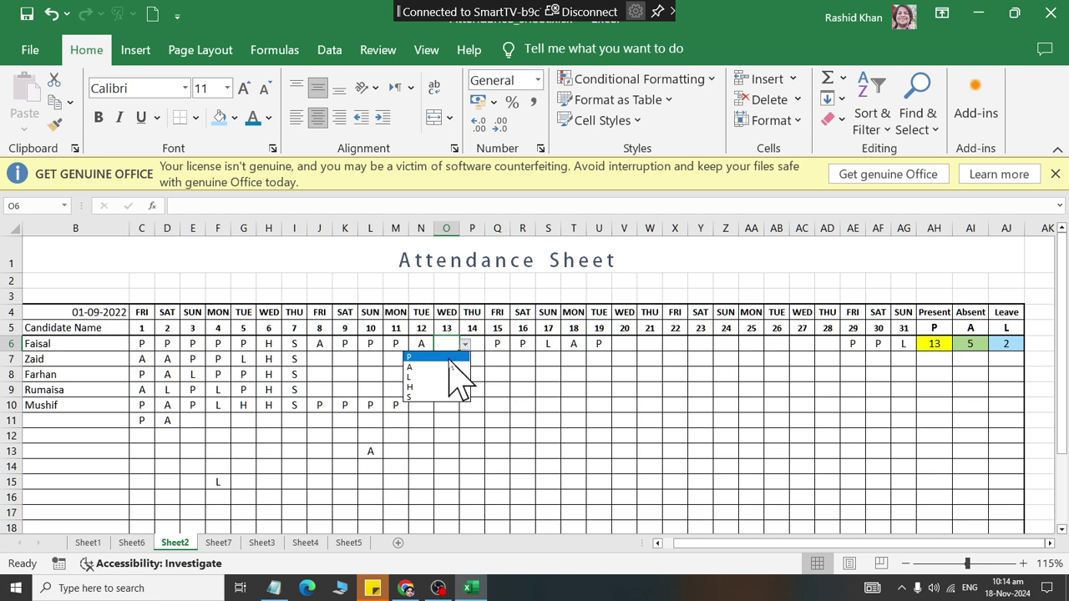
click(450, 359)
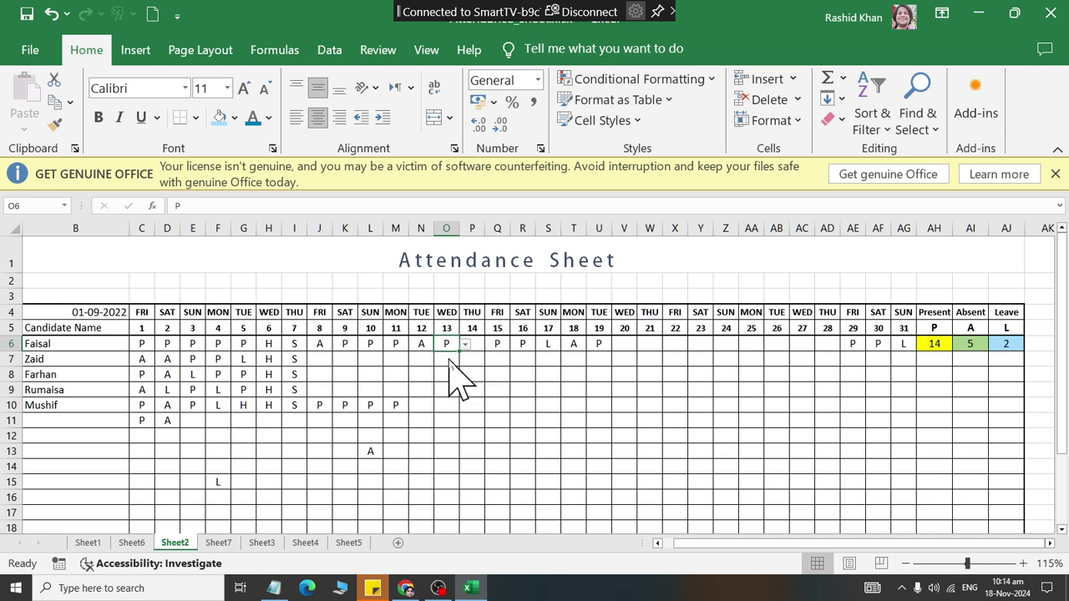
click(465, 345)
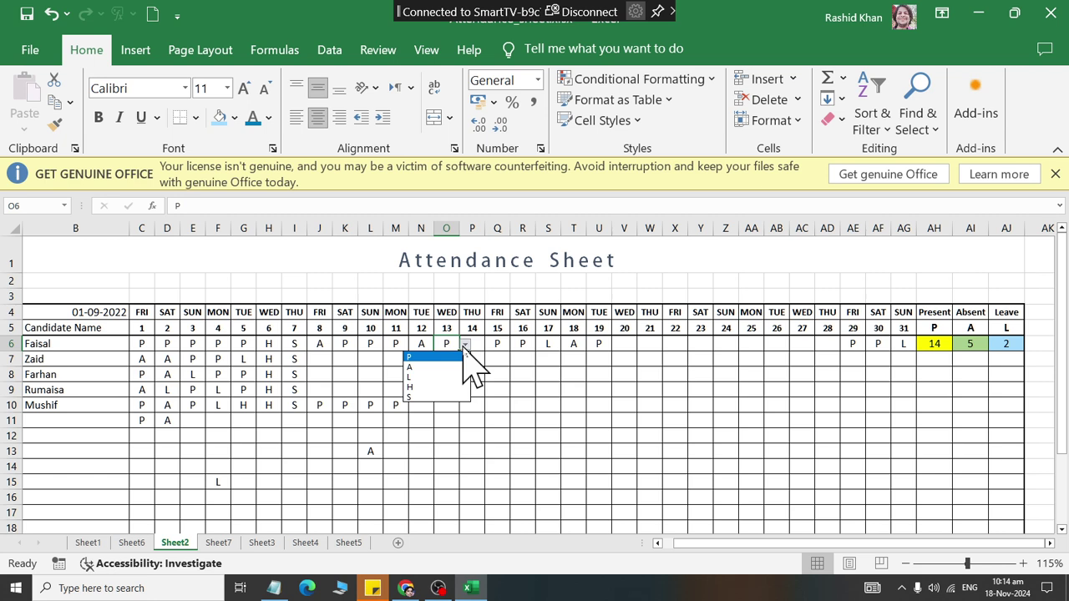
click(451, 367)
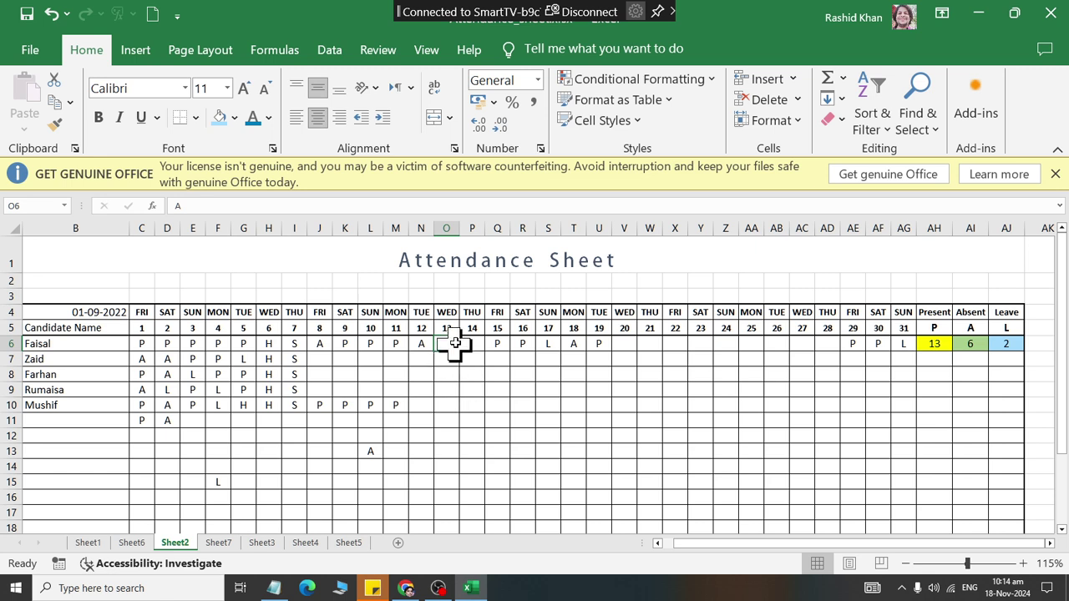
click(464, 345)
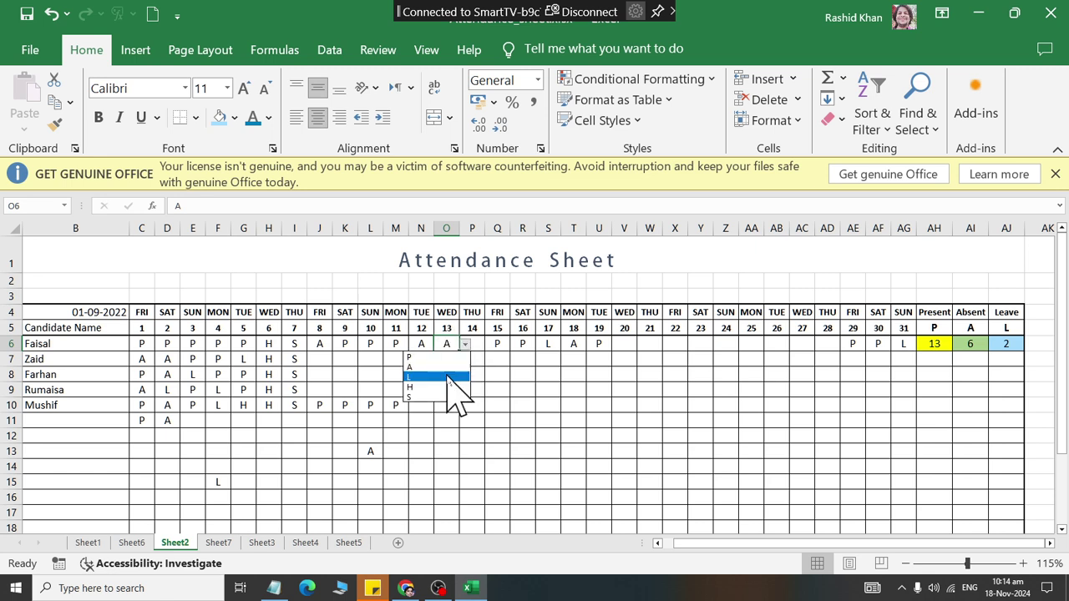
click(448, 378)
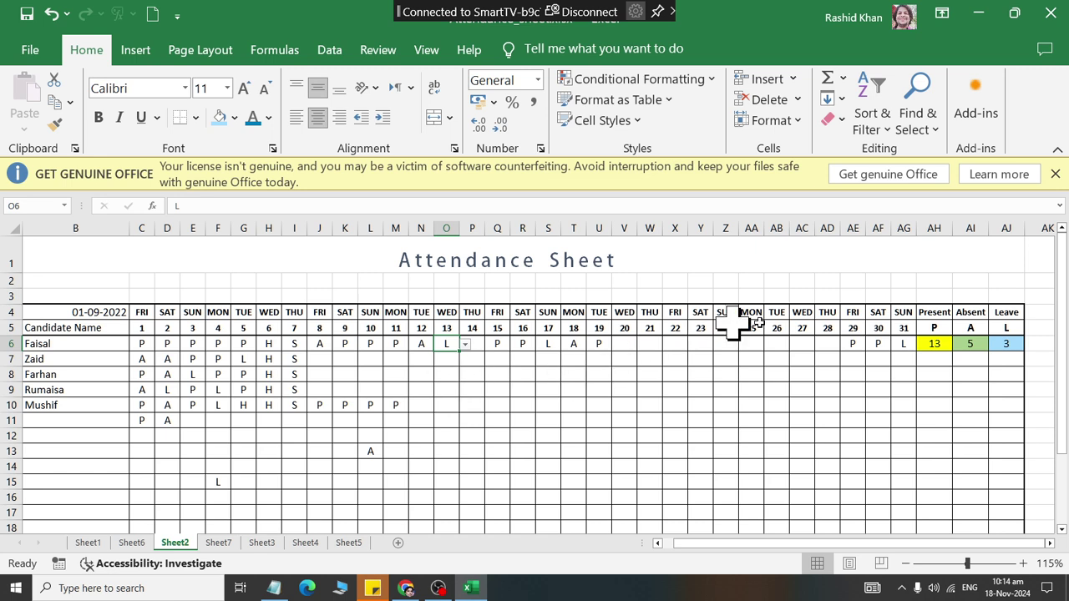
- Try filling the Present formula from AH6 down to AH8, and undo the fill
click(964, 345)
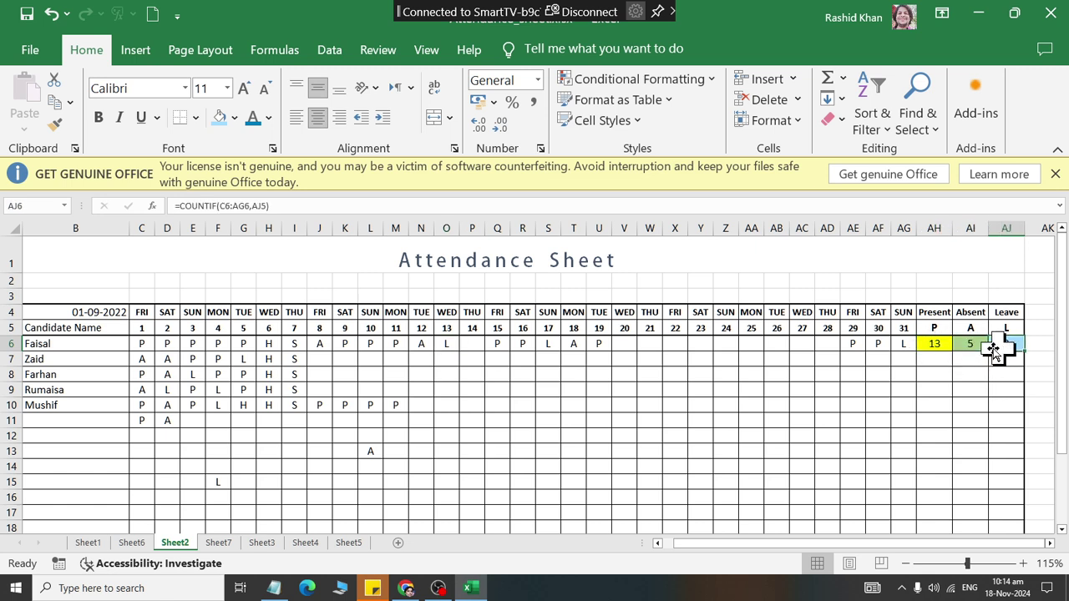
click(945, 359)
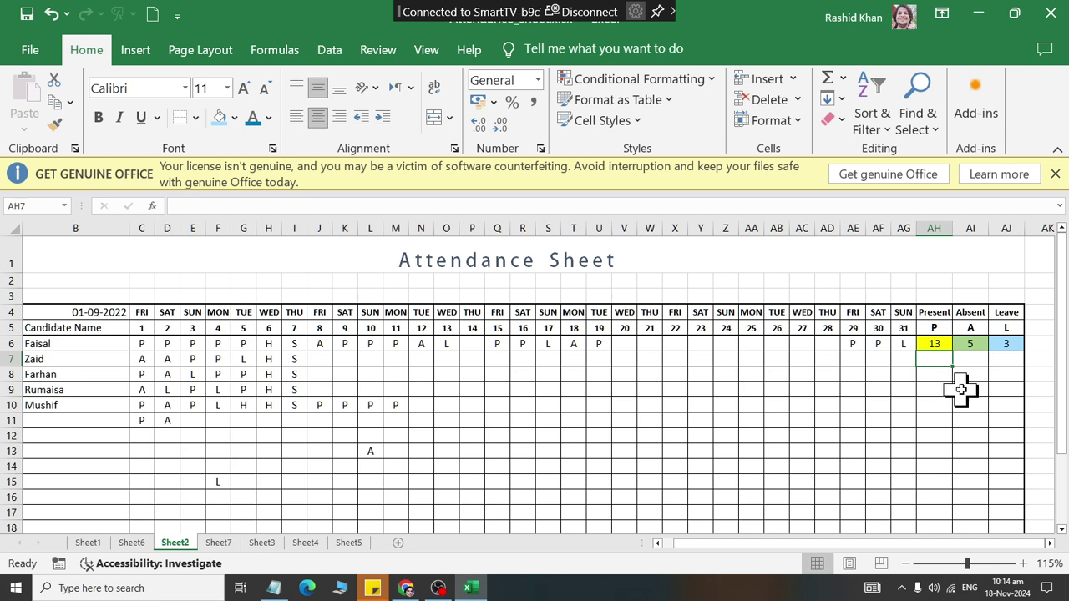
click(941, 344)
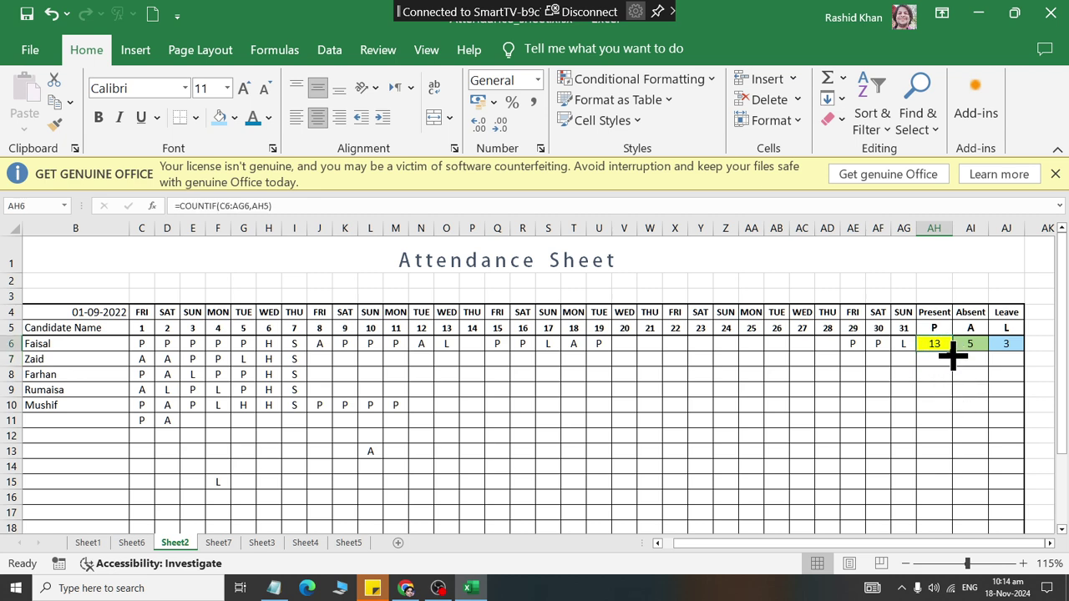
drag(953, 355, 947, 381)
click(877, 359)
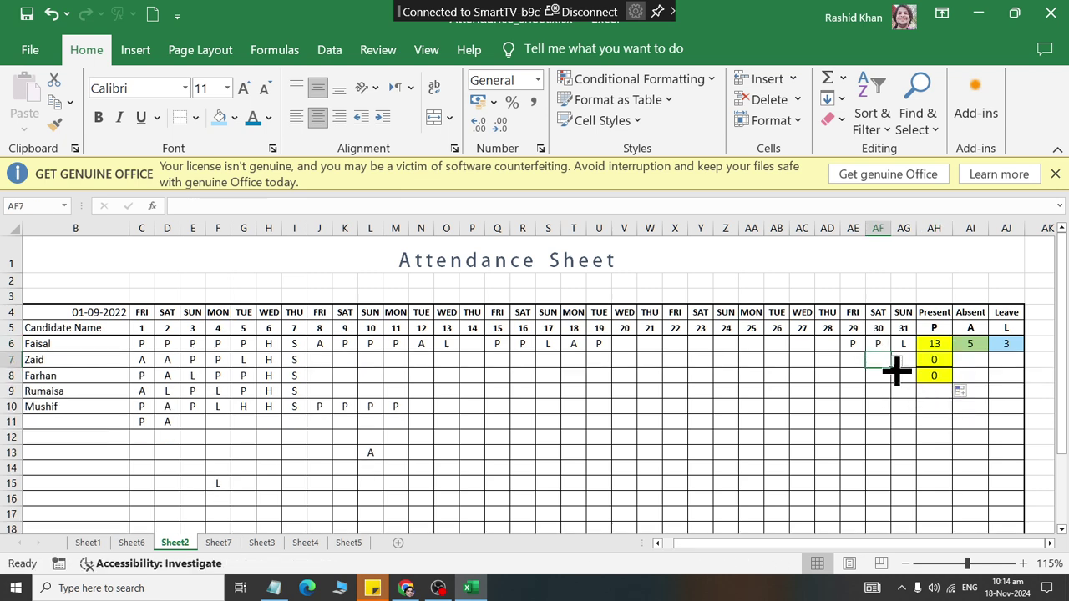
click(896, 361)
click(885, 376)
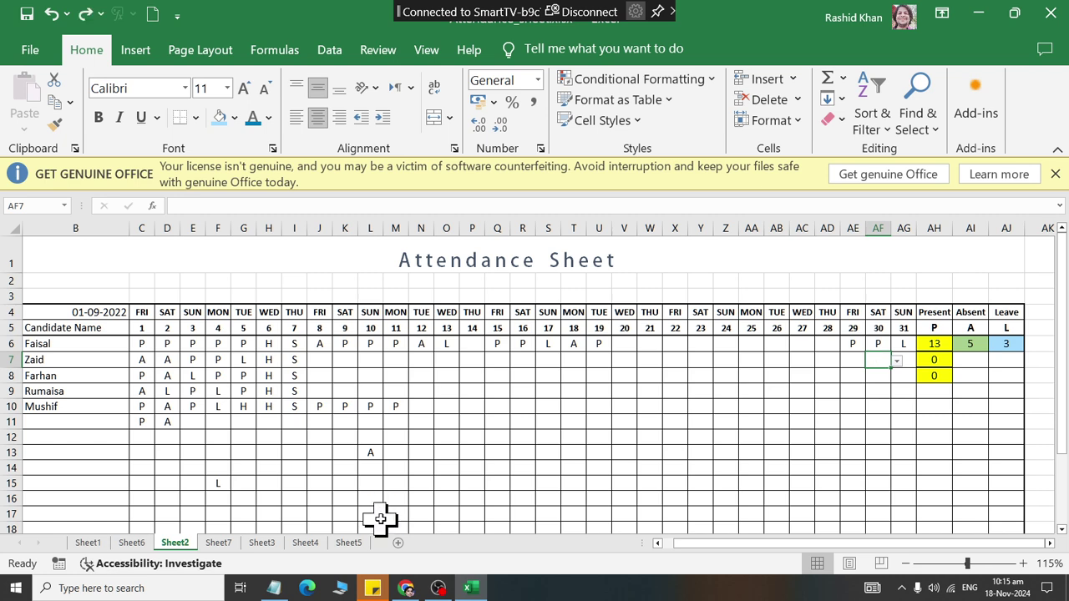
key(ctrl+z)
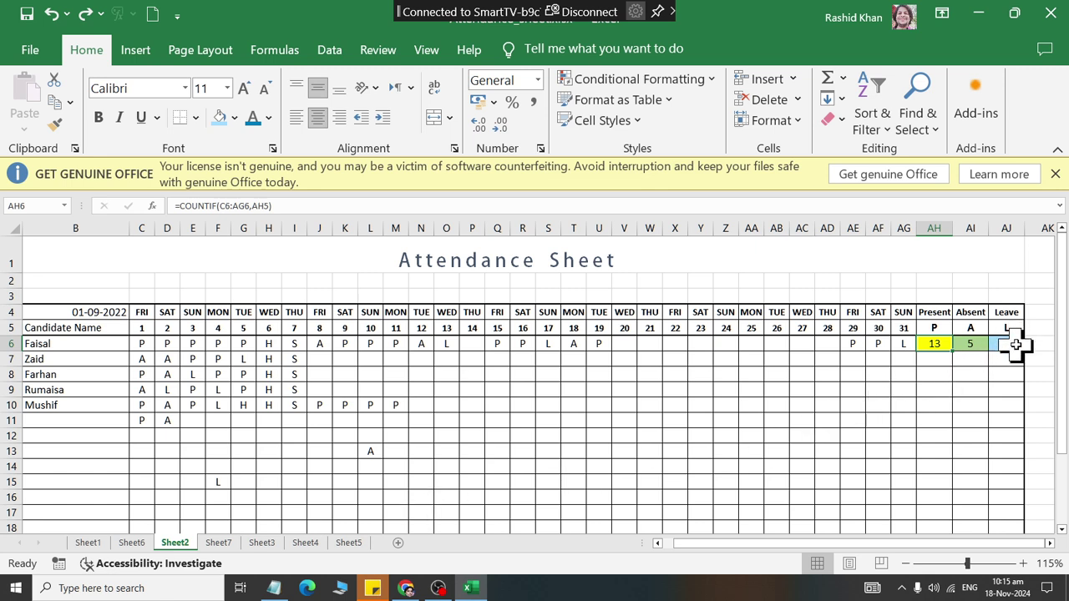
- Clear the contents of the first candidate's Present, Absent and Leave totals in AH6:AJ6, keeping their formatting
drag(1014, 344, 930, 346)
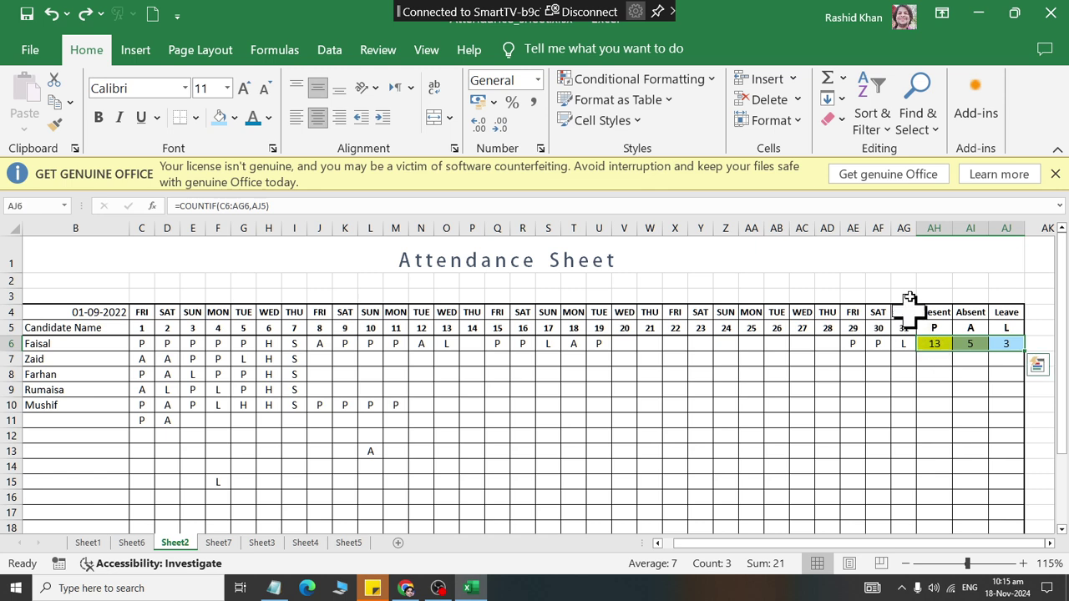
click(835, 119)
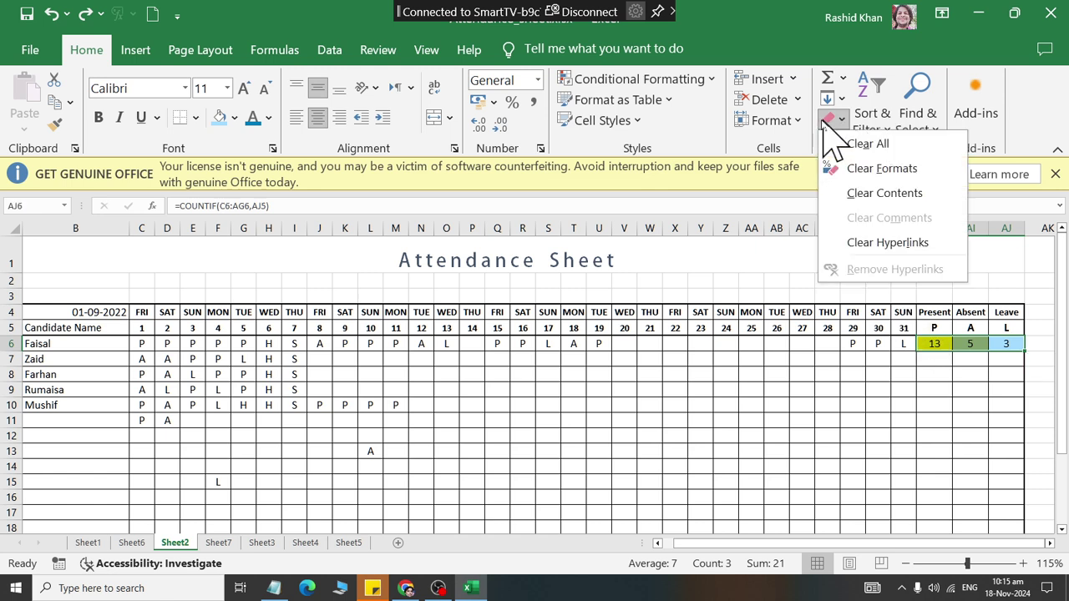
click(853, 195)
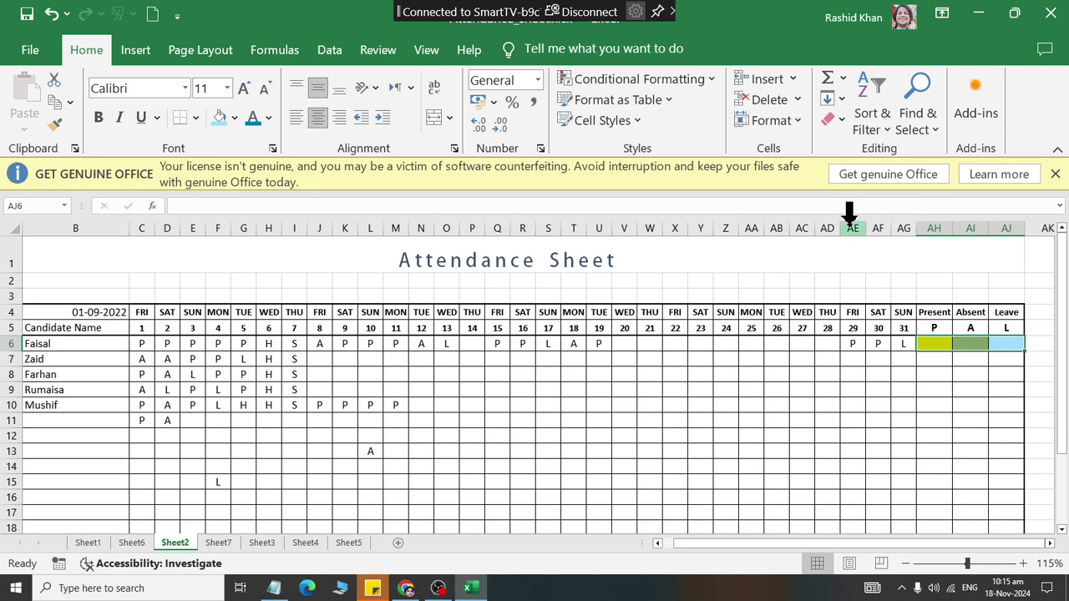
- Insert the statistical function COUNTIF in AH6 with the range C6:AG6 and AH5 as the criteria
click(935, 346)
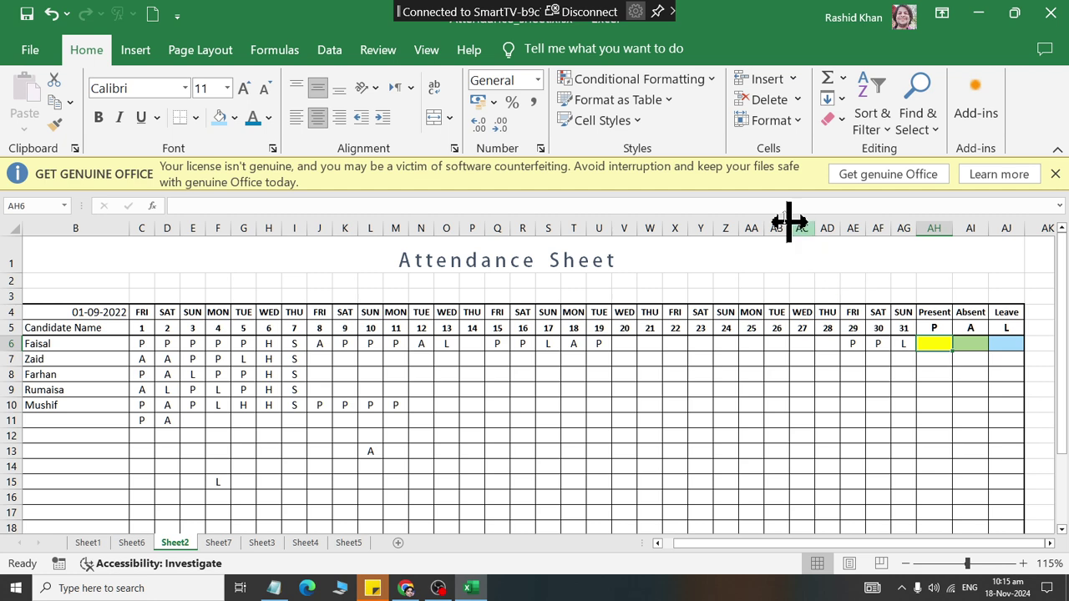
click(263, 51)
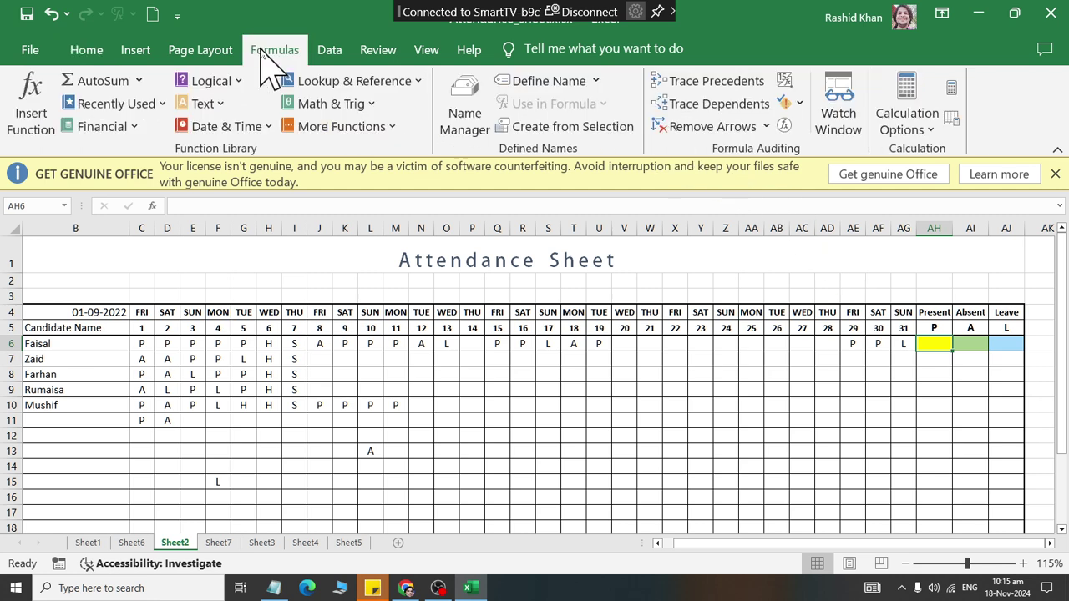
click(315, 126)
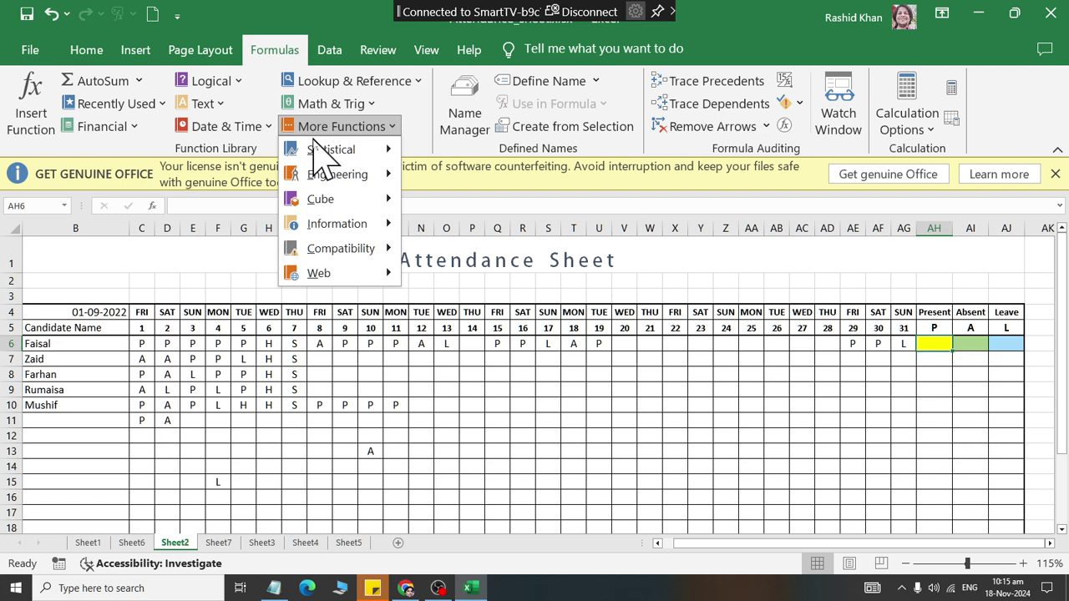
mouse_move(315, 140)
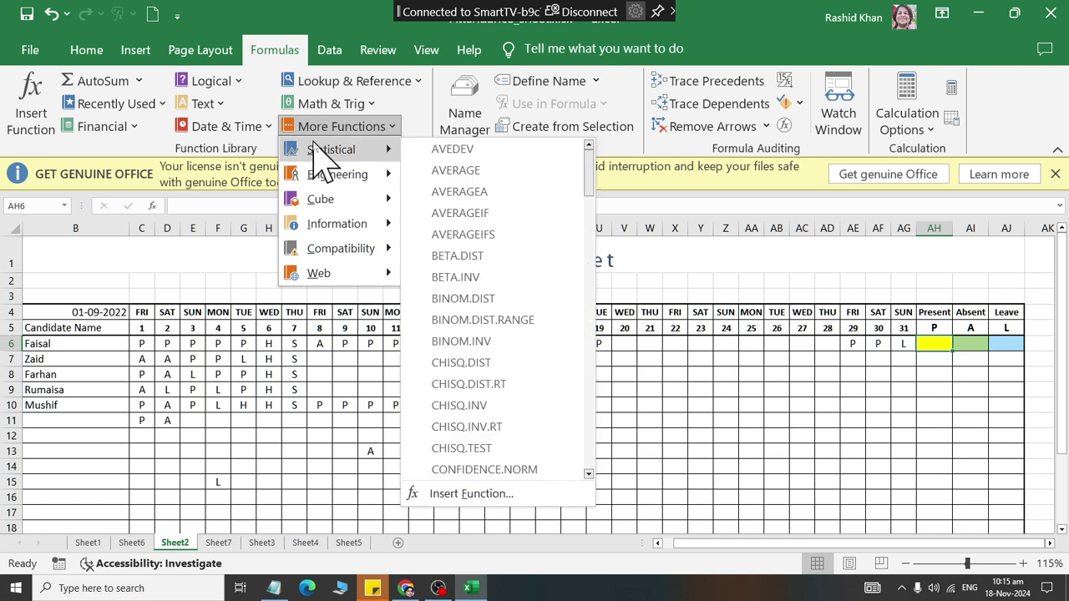
click(590, 215)
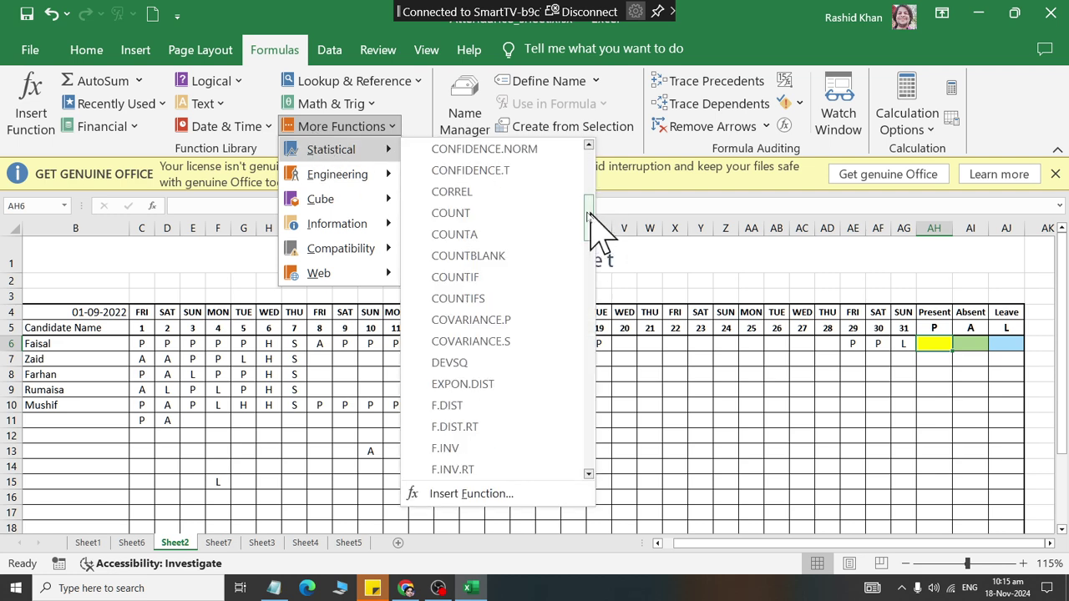
click(501, 277)
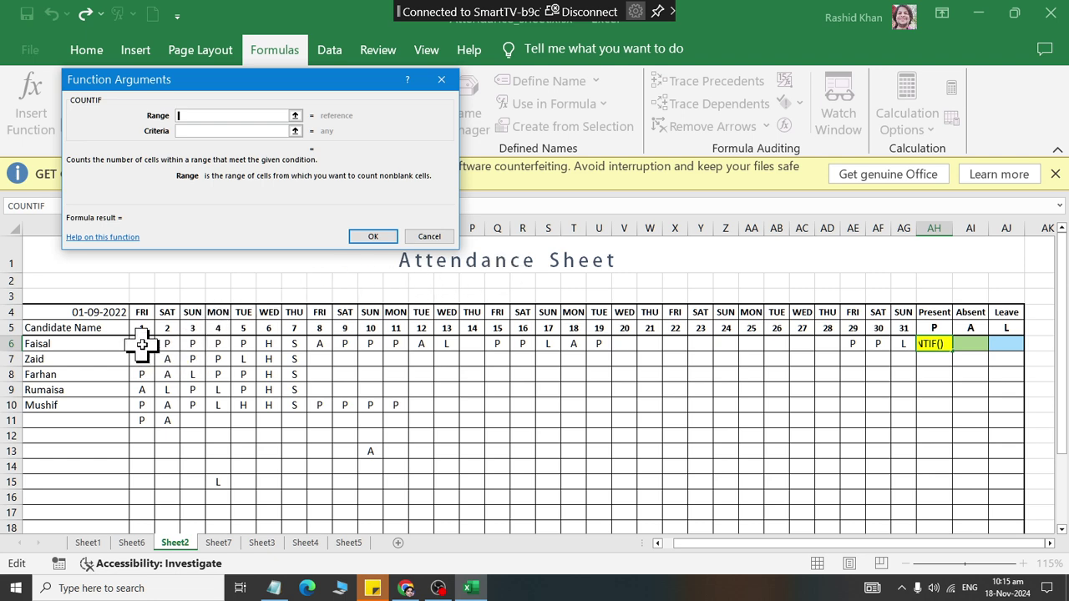
drag(142, 344, 905, 344)
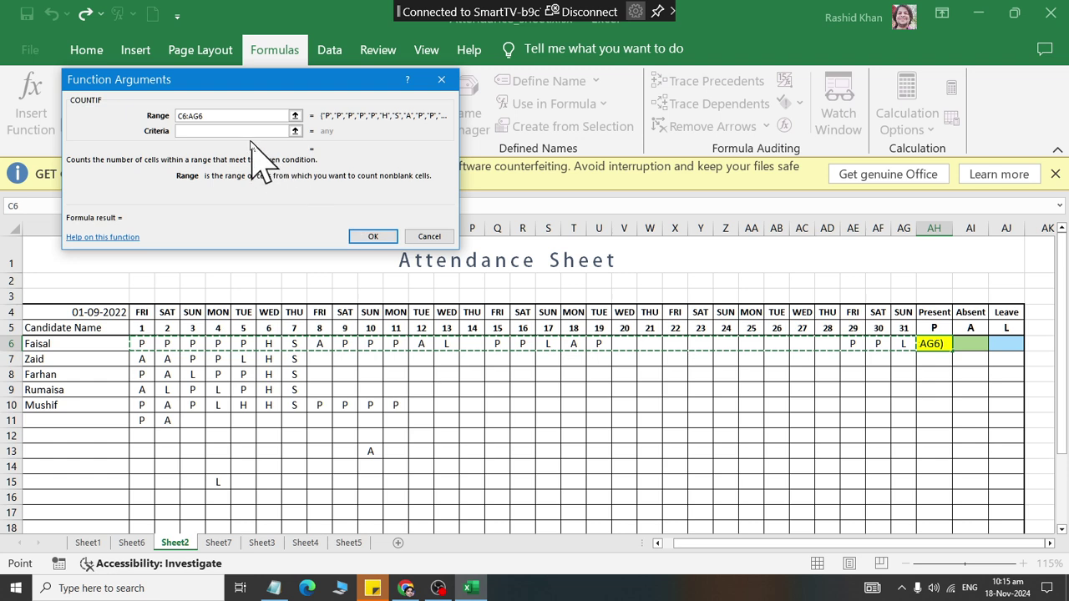
click(230, 115)
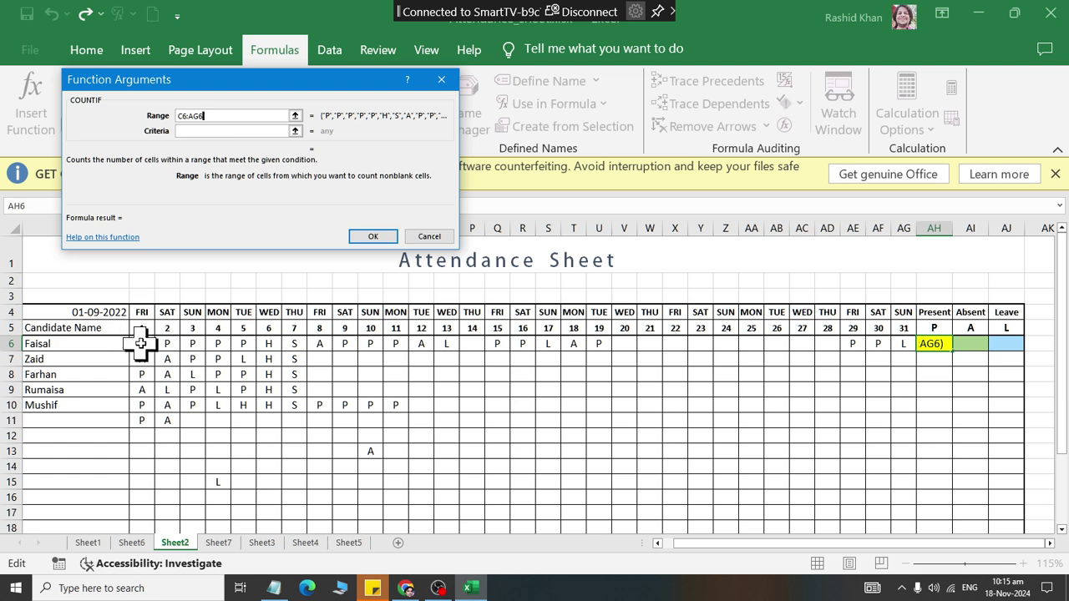
click(209, 130)
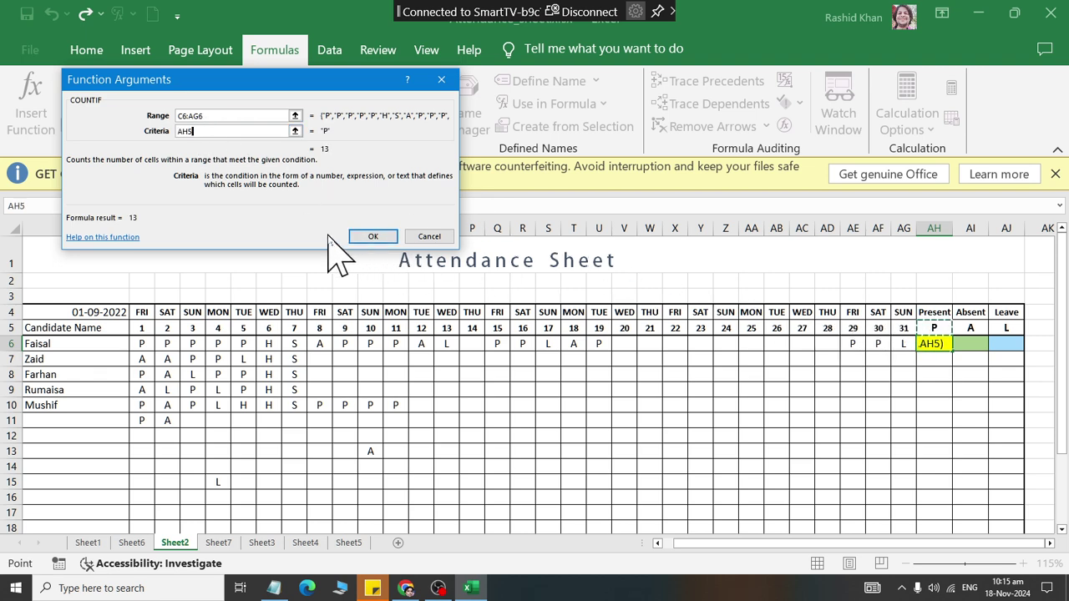
- Start the Windows Magnifier to enlarge the screen to 180%
key(super)
key(super)
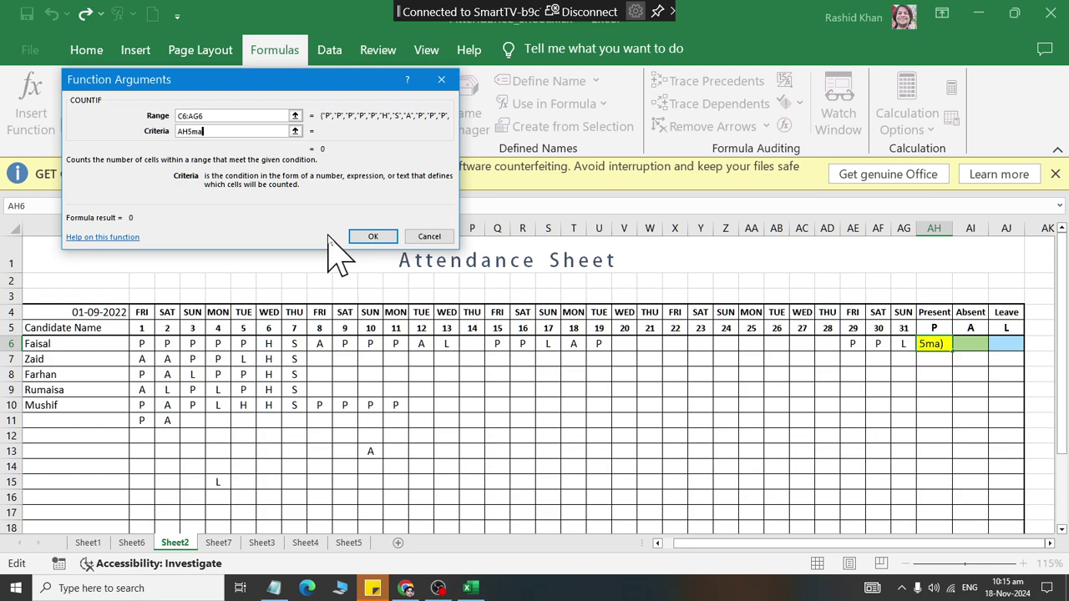
key(super)
text(mag)
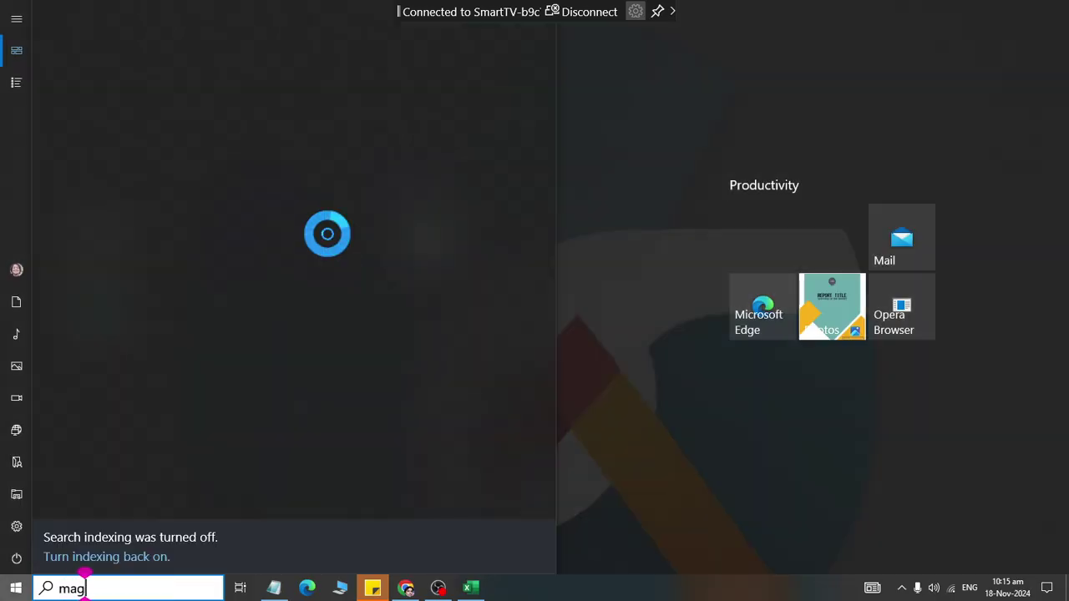
key(Escape)
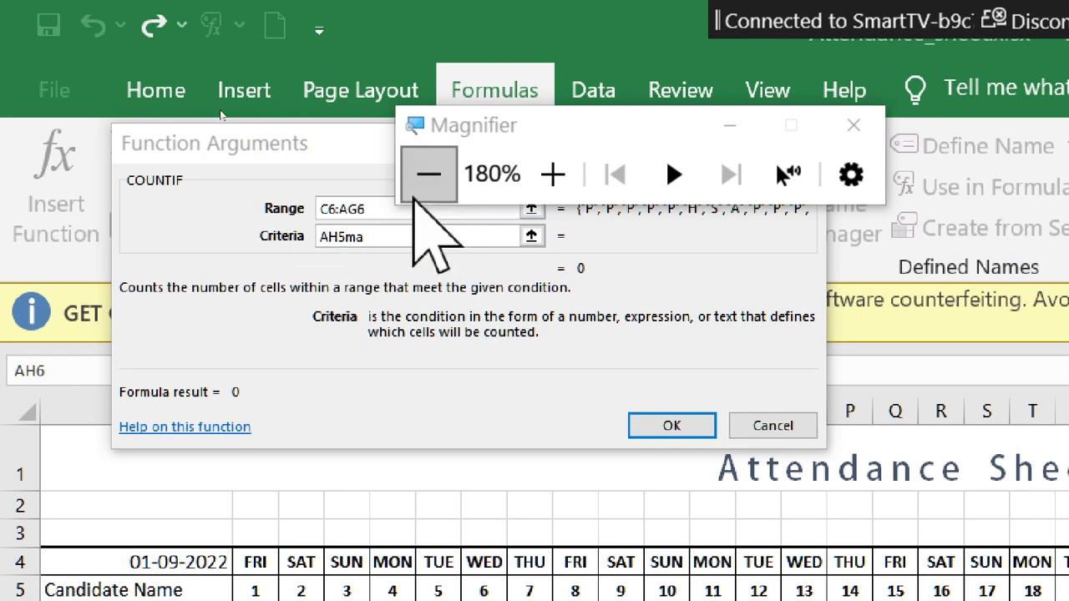
- Correct the COUNTIF criteria to AH5 and move the Function Arguments dialog slightly lower
click(371, 211)
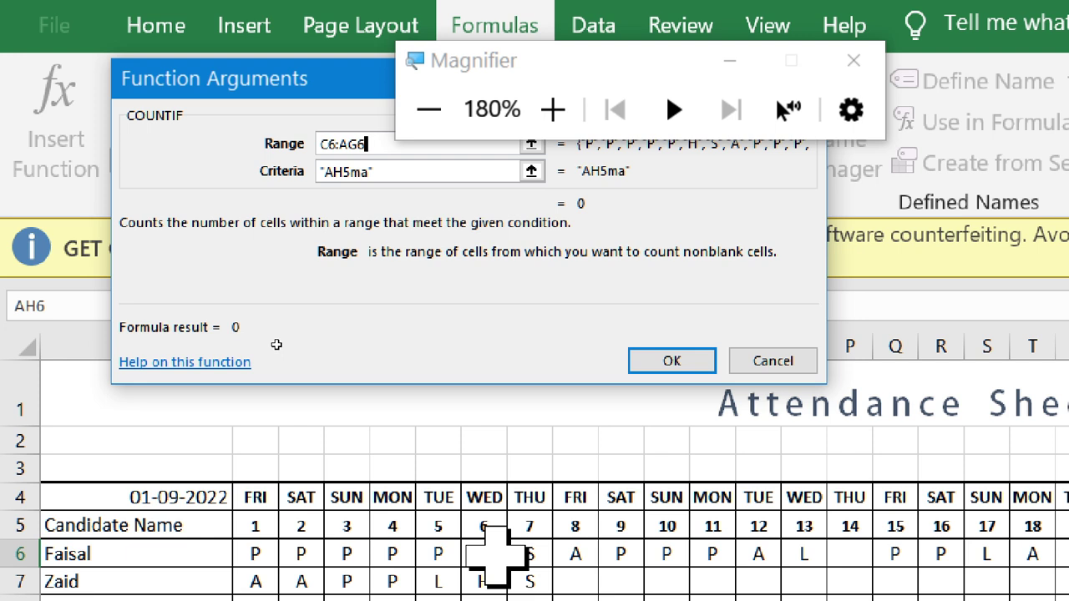
click(417, 171)
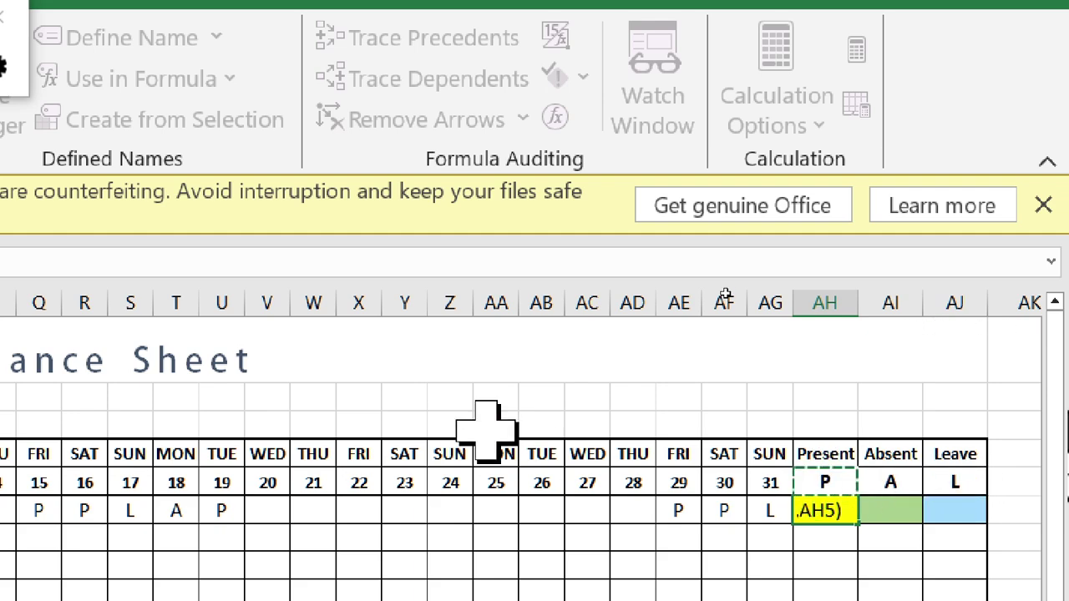
click(2, 261)
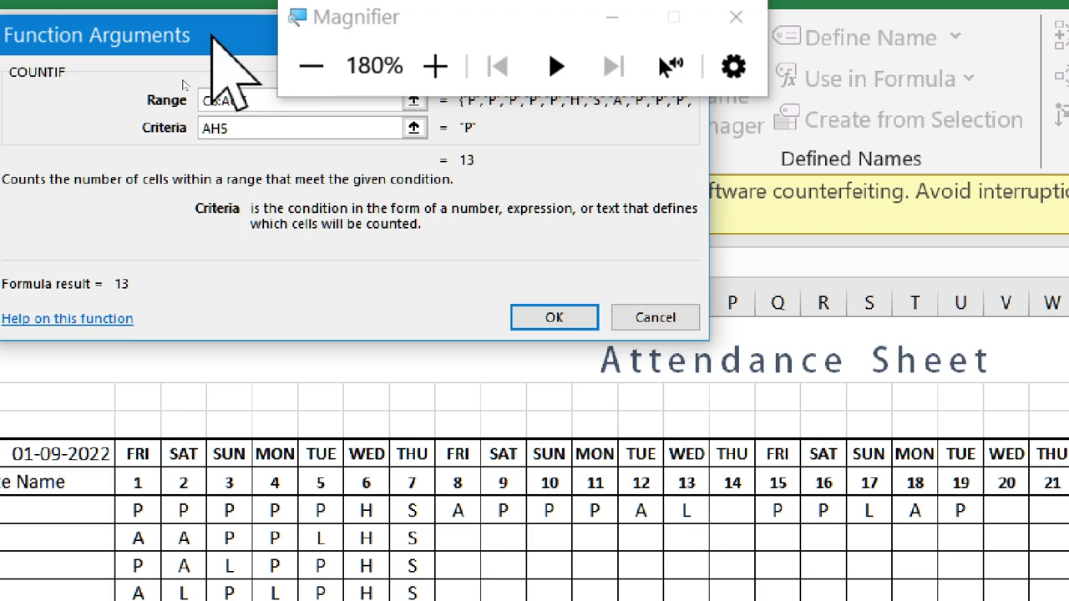
drag(218, 43, 224, 123)
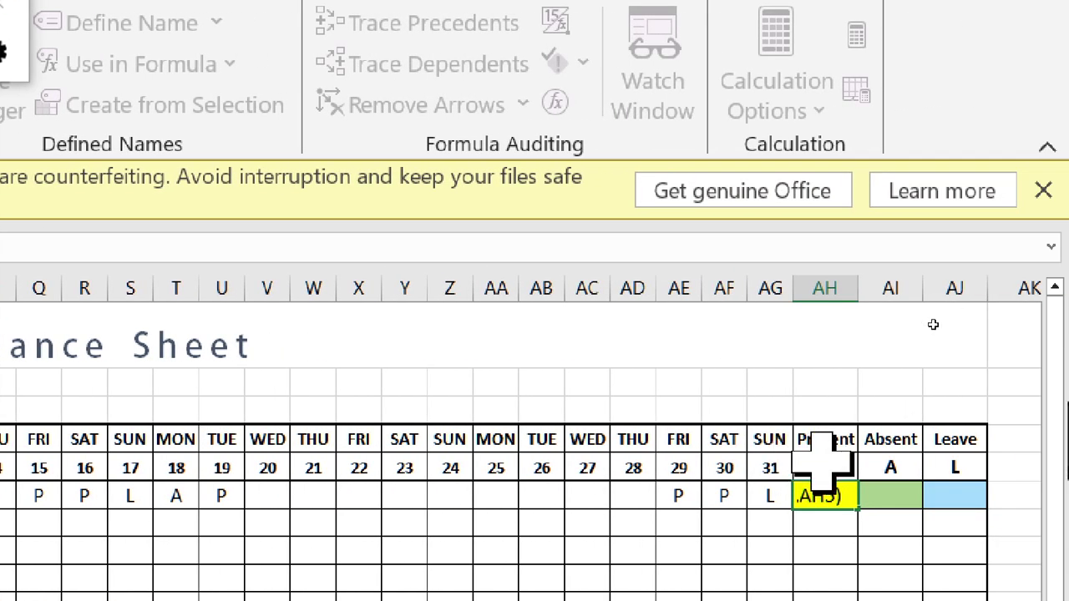
- Reopen the COUNTIF arguments of AH6 and lock the criteria row as AH$5
key(Return)
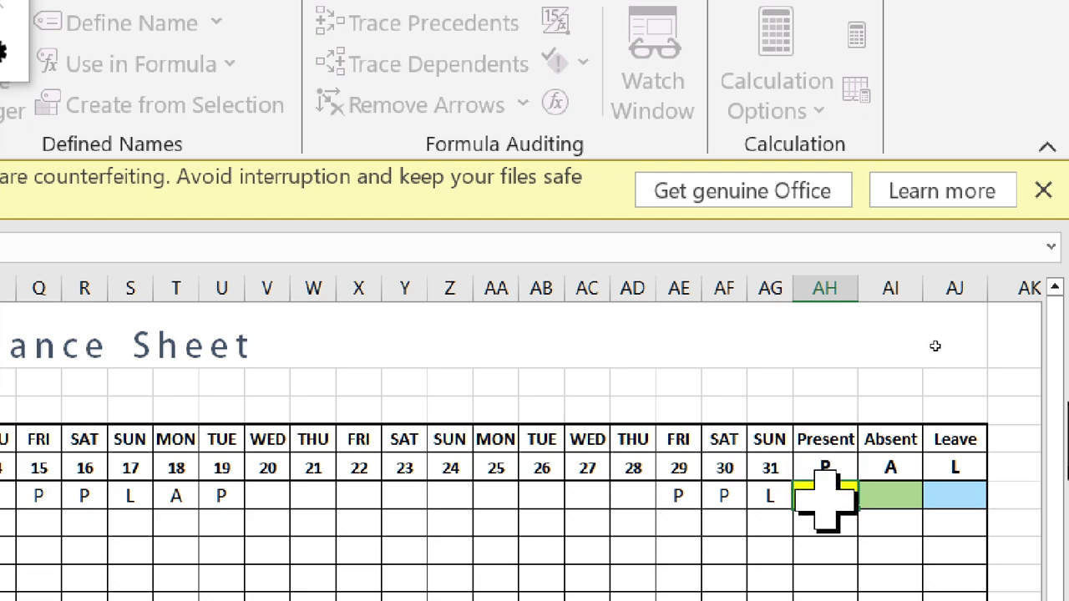
double_click(824, 500)
key(shift+F3)
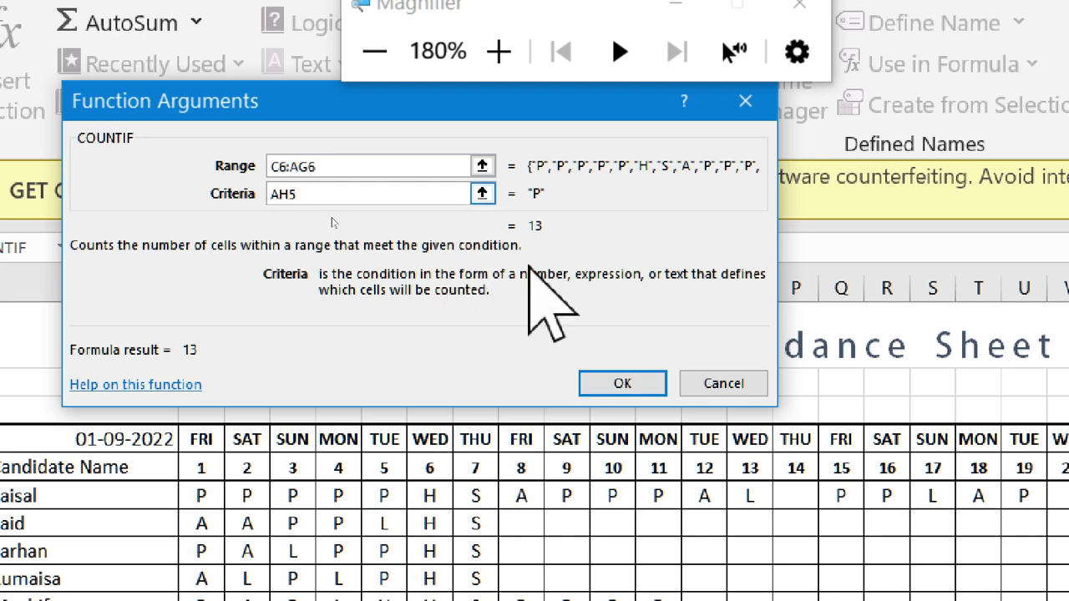
text($)
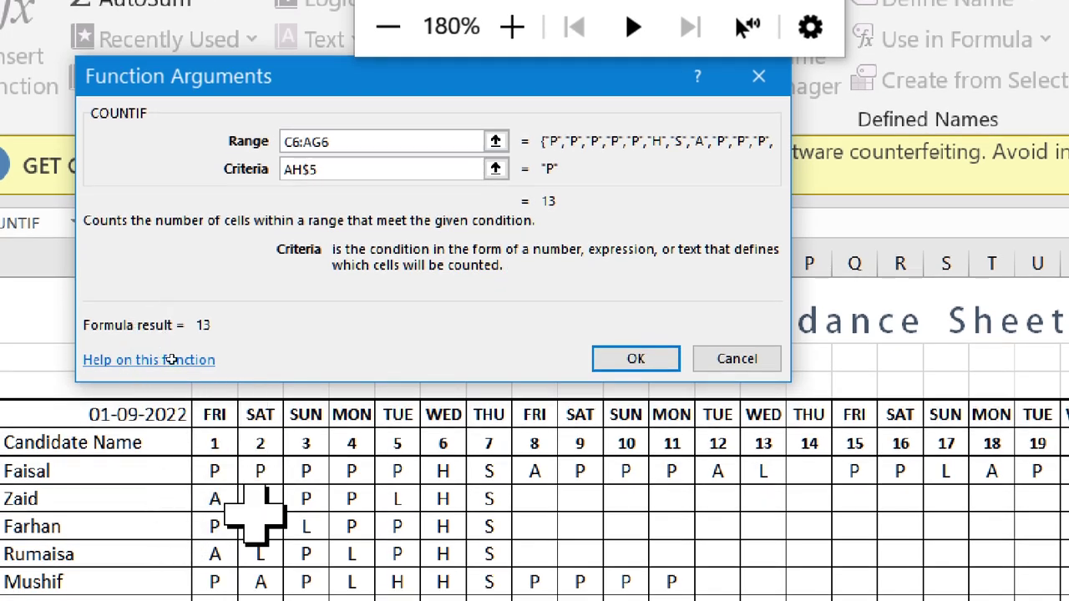
- Lock the columns of the COUNTIF range as $C6:$AG6 and confirm the formula in AH6
click(287, 141)
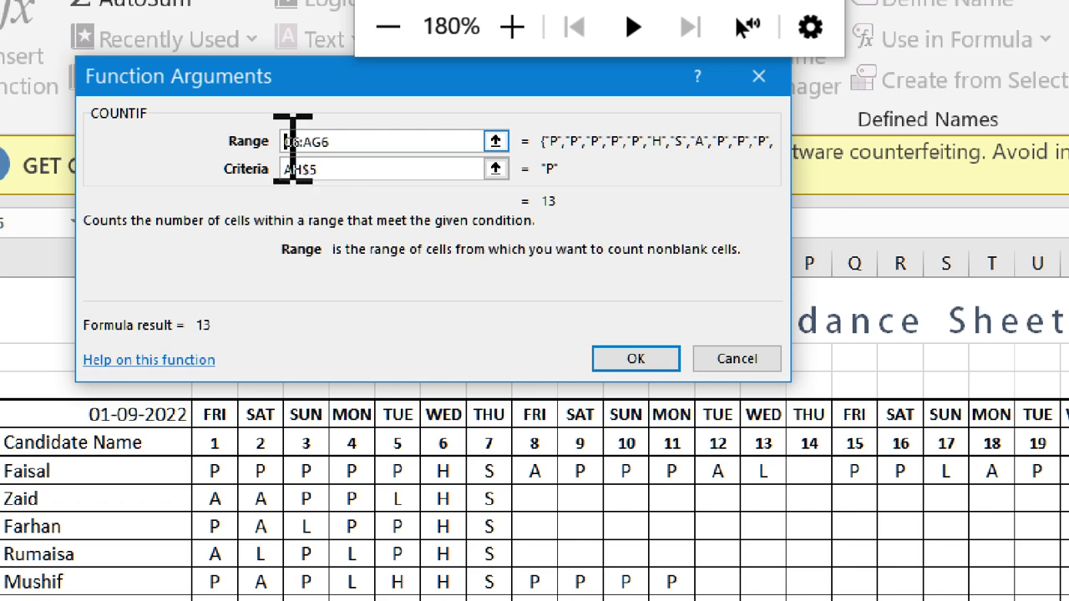
text($)
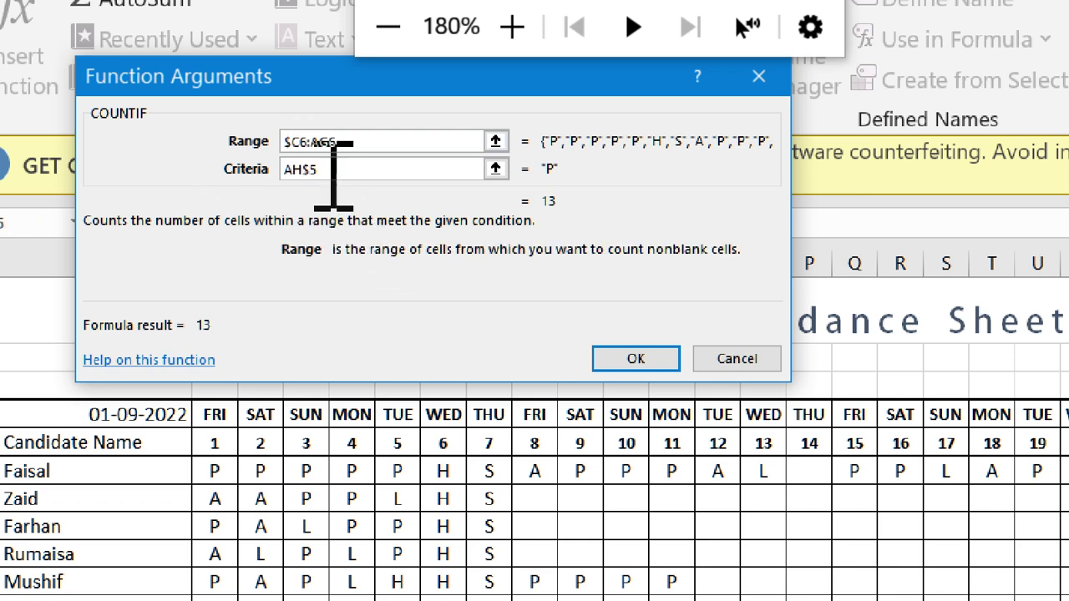
click(309, 142)
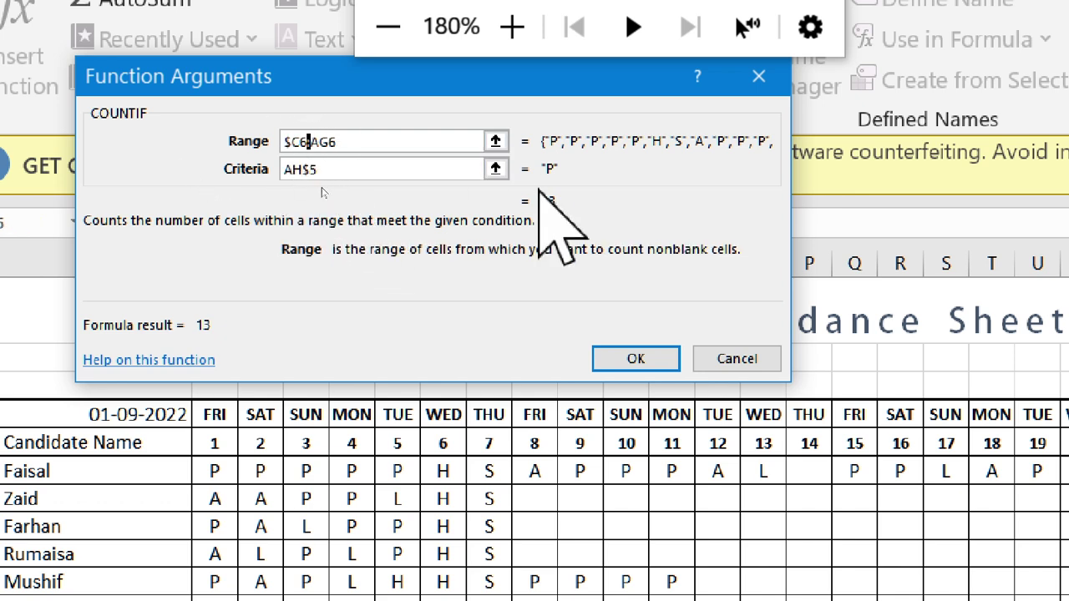
text($)
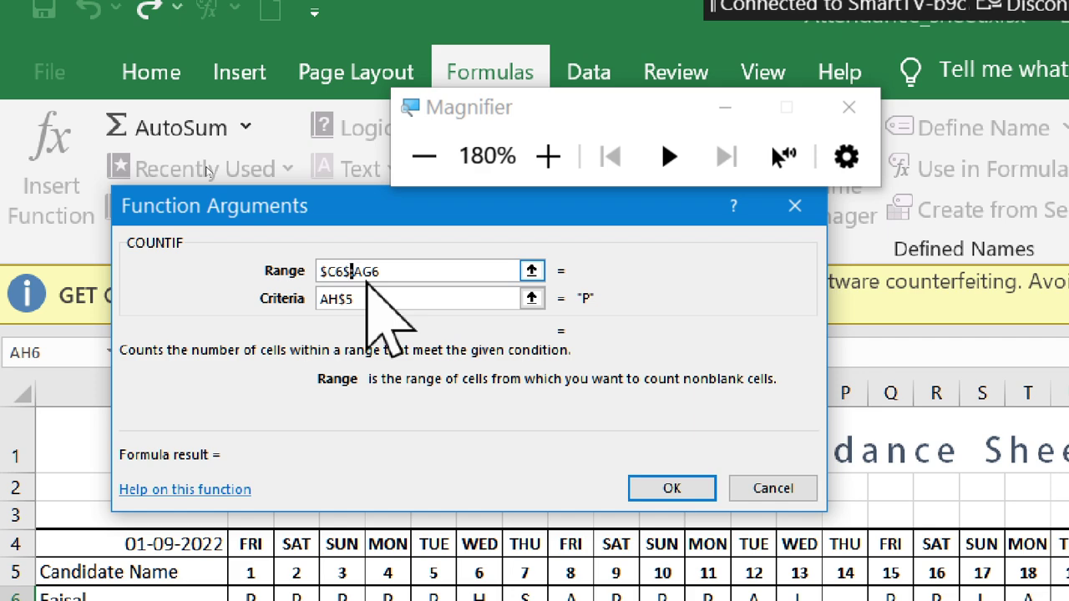
key(BackSpace)
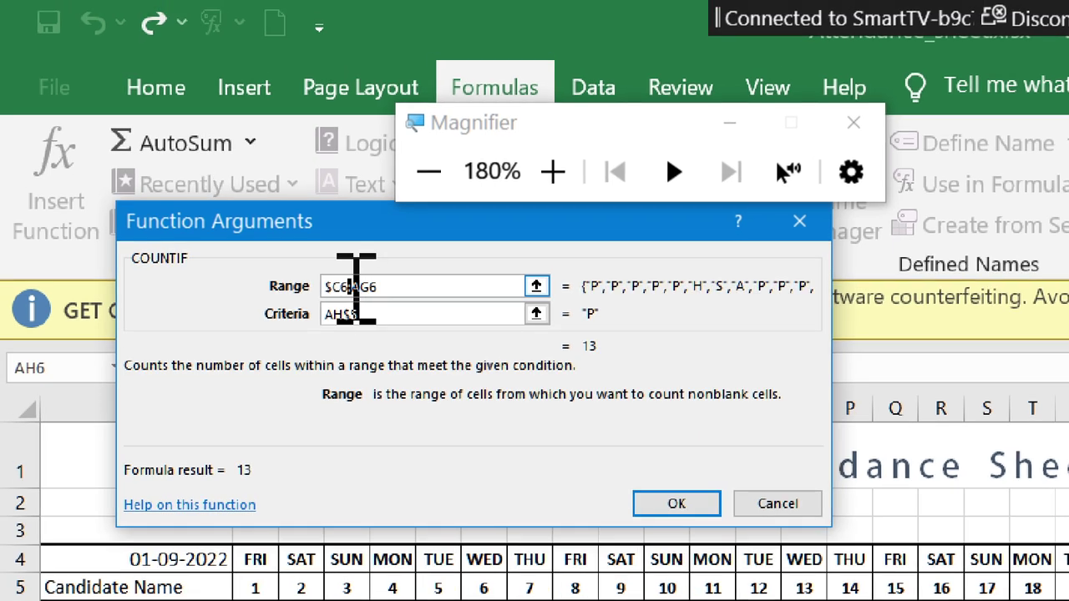
text($)
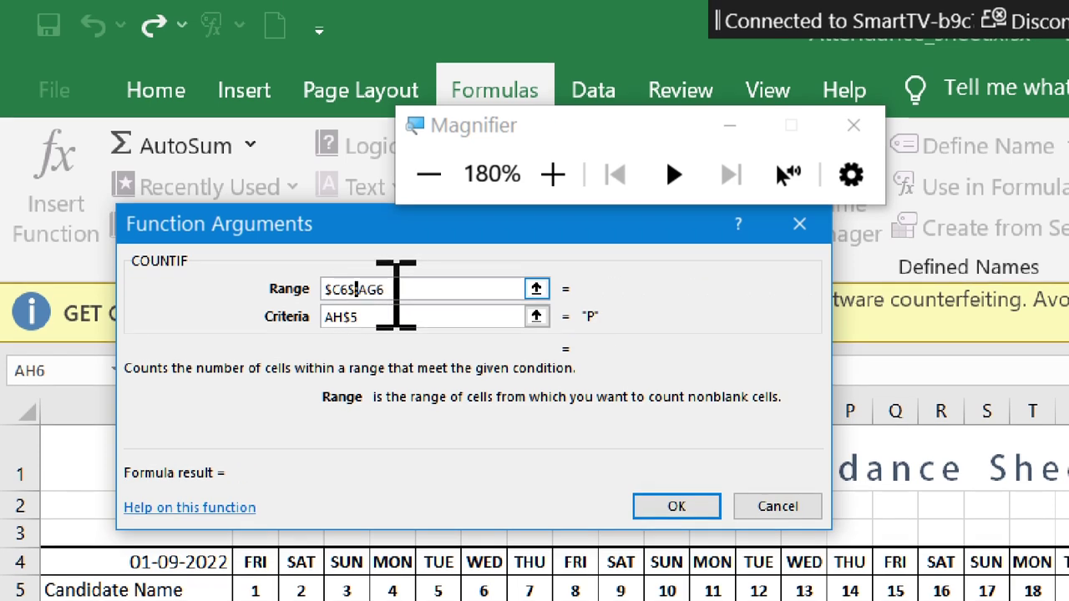
key(BackSpace)
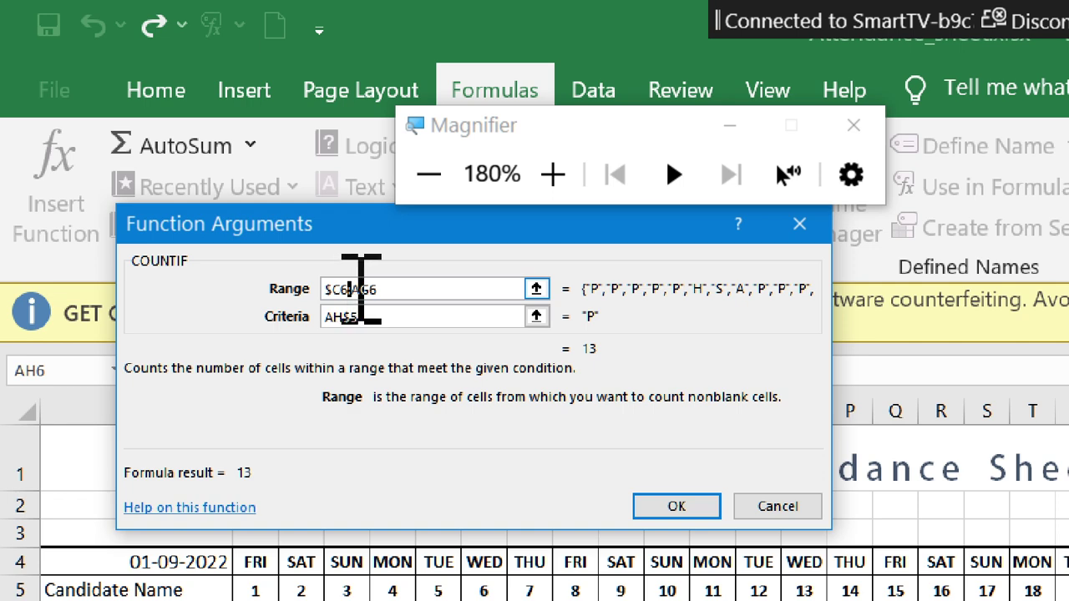
click(355, 289)
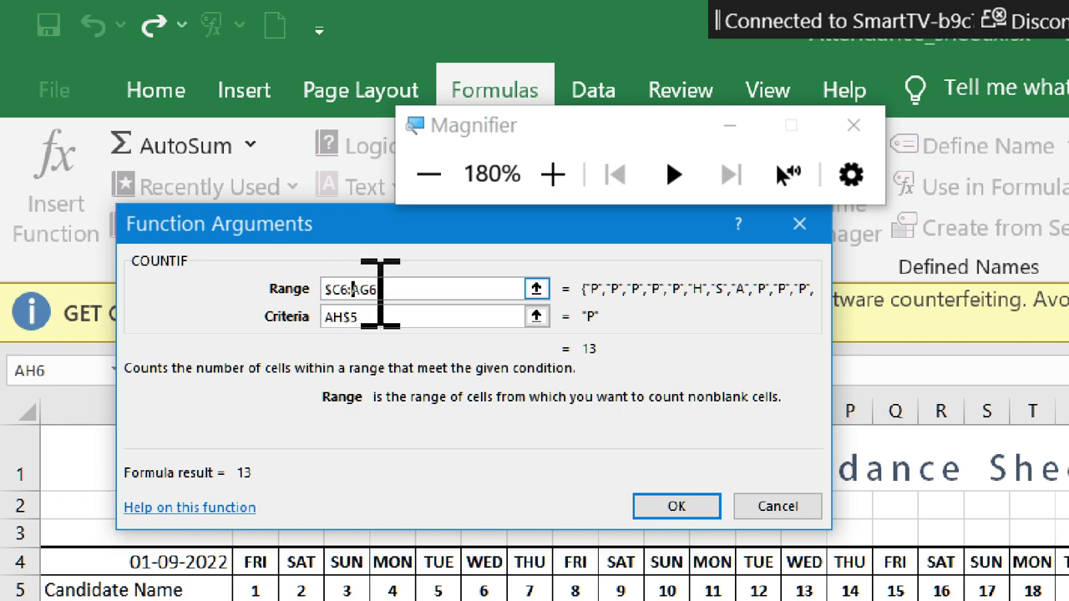
text($)
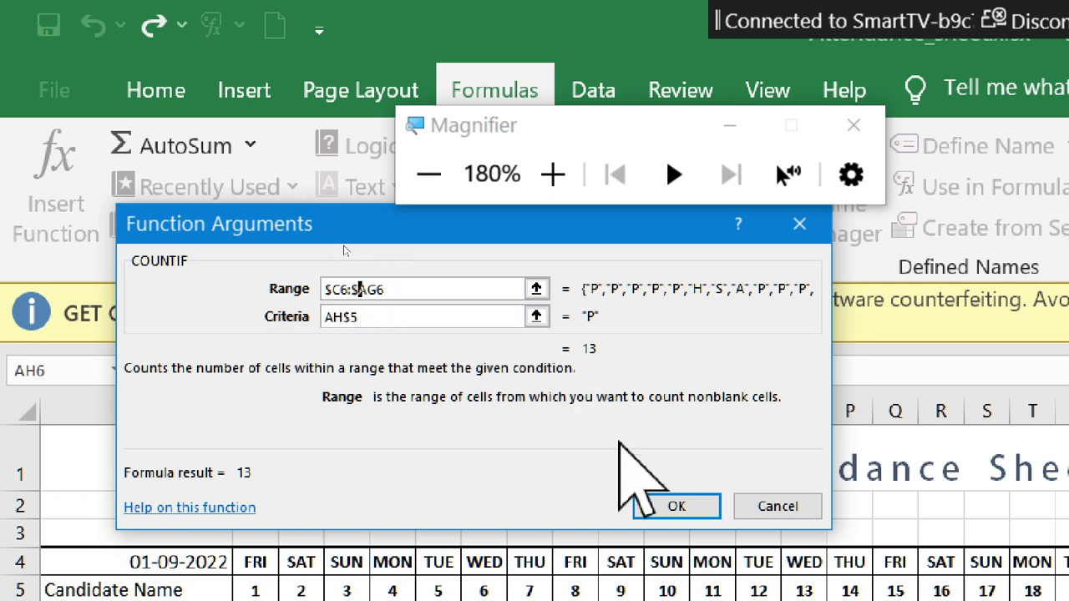
click(394, 313)
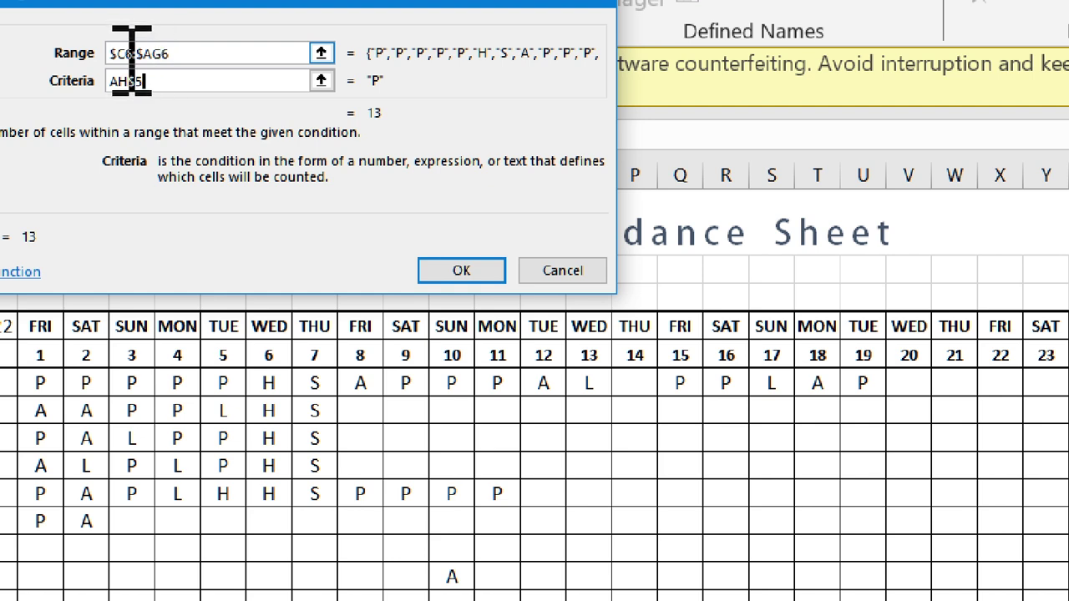
click(487, 270)
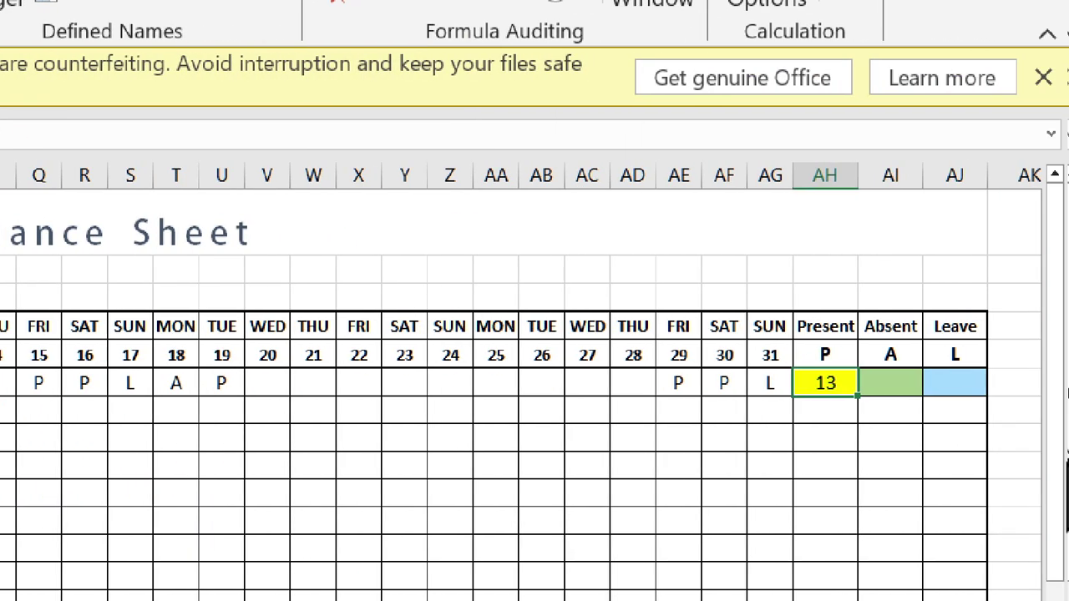
- Fill the Present formula from AH6 across to the Leave column AJ and down through the candidate rows
drag(858, 394, 949, 453)
scroll(596, 298, up, 3)
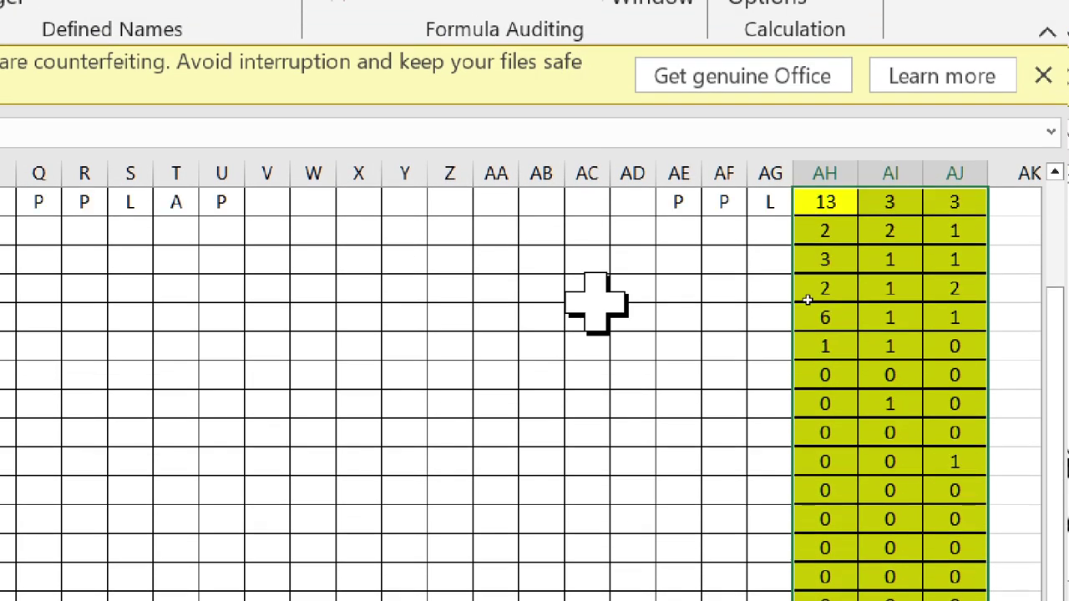
click(630, 409)
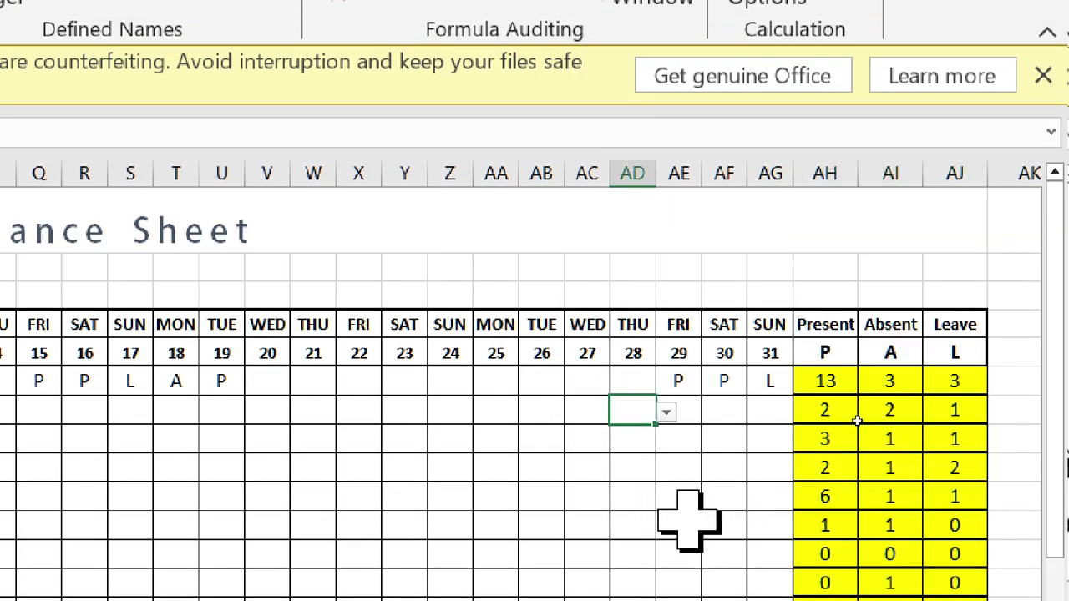
text(p)
key(Return)
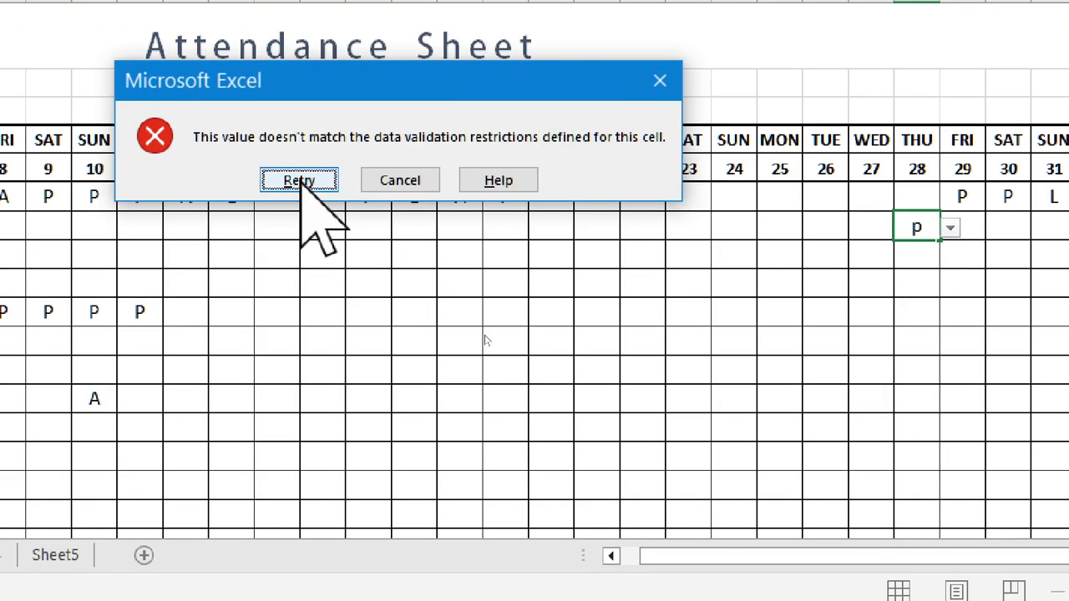
click(299, 180)
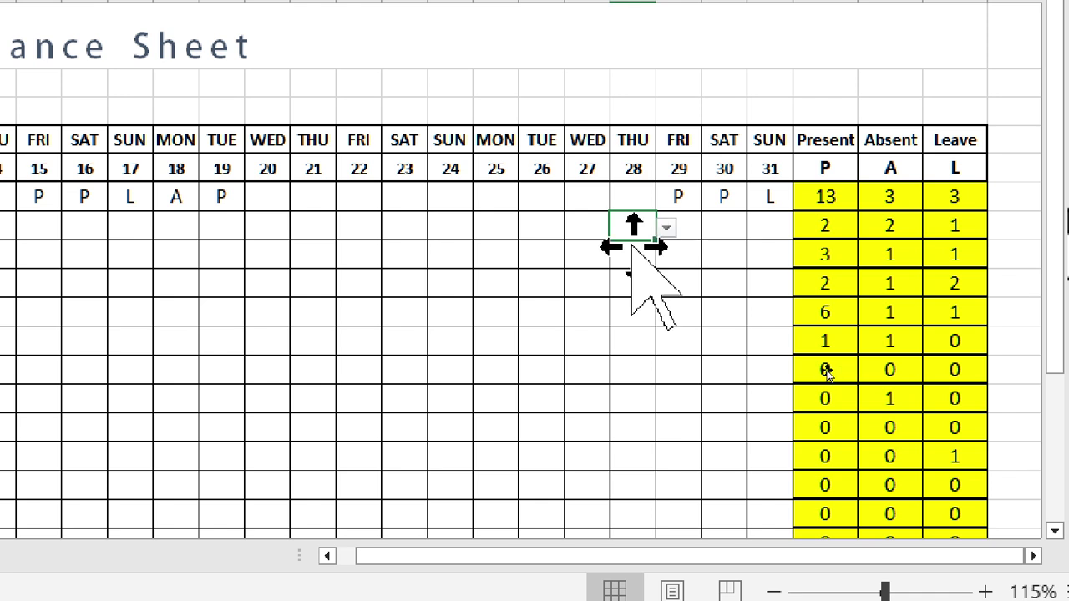
- Mark row 7 of the attendance sheet as P for day 28 and A for day 29 using the allowed entries
click(666, 228)
click(628, 246)
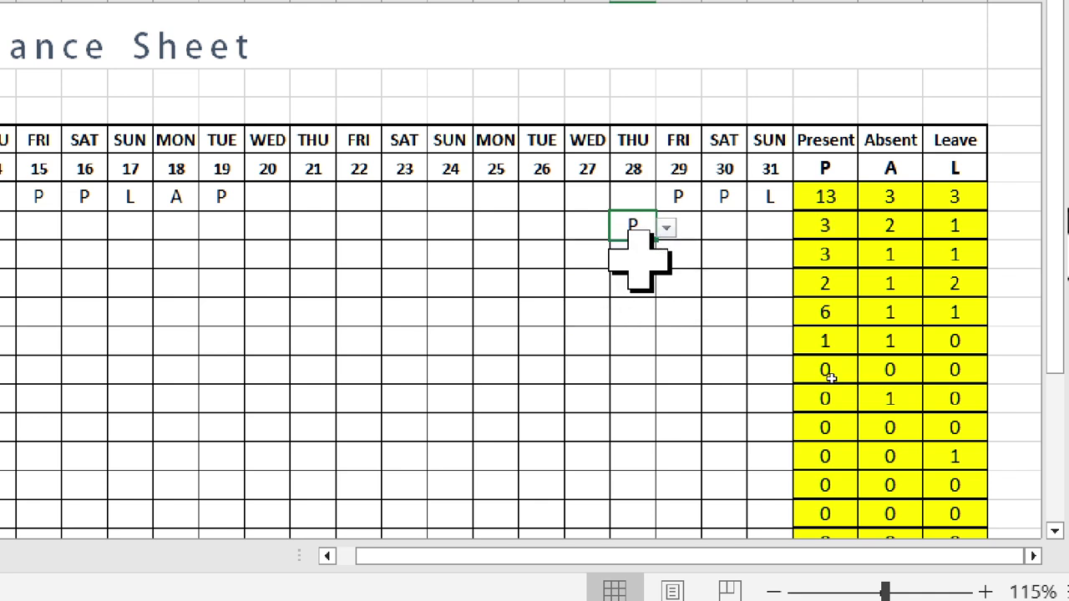
click(698, 234)
click(712, 228)
click(668, 260)
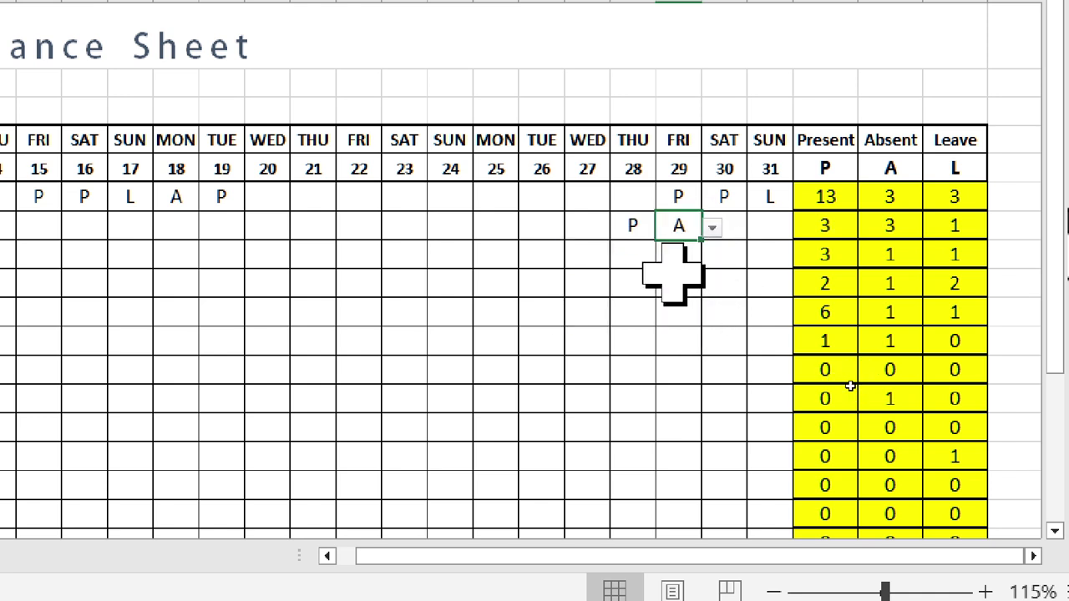
- Mark day 27 as L in row 7 of the attendance sheet
click(723, 223)
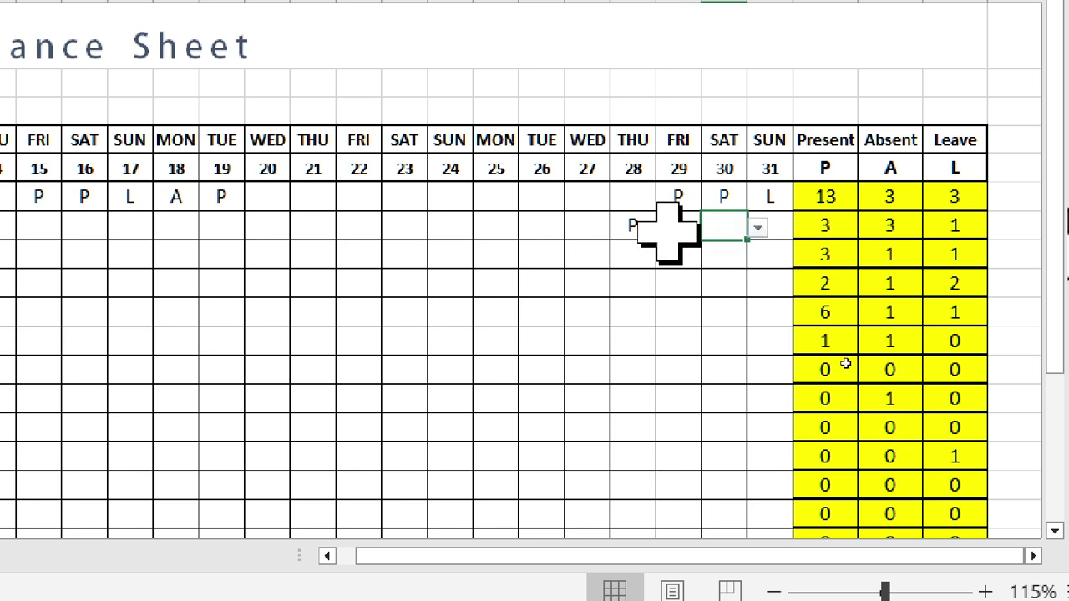
click(554, 229)
click(589, 227)
click(620, 227)
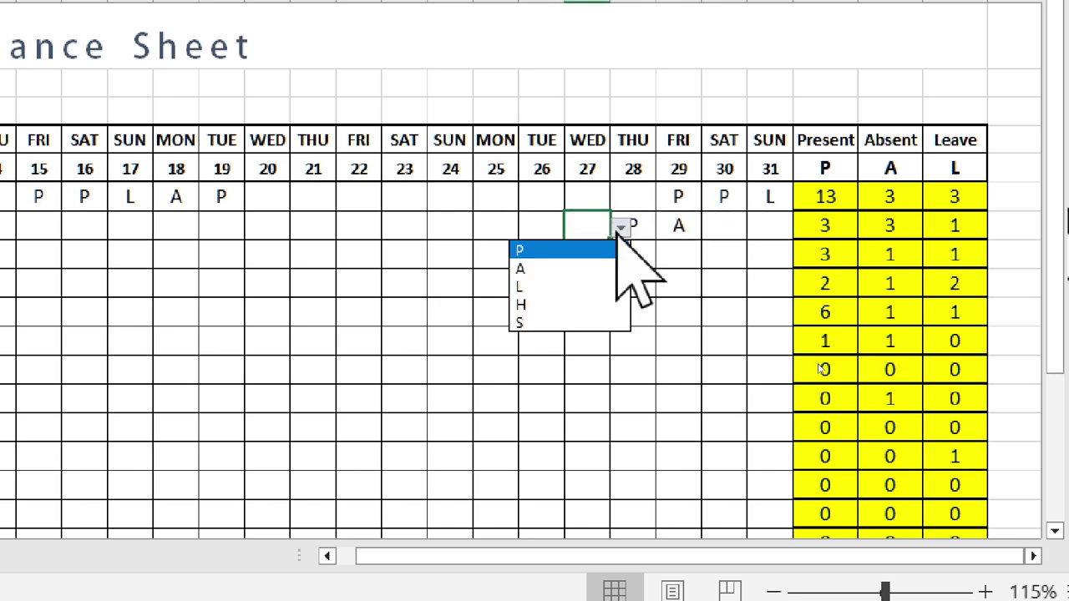
click(594, 283)
- Change the day 28 entry in row 7 to L
click(635, 232)
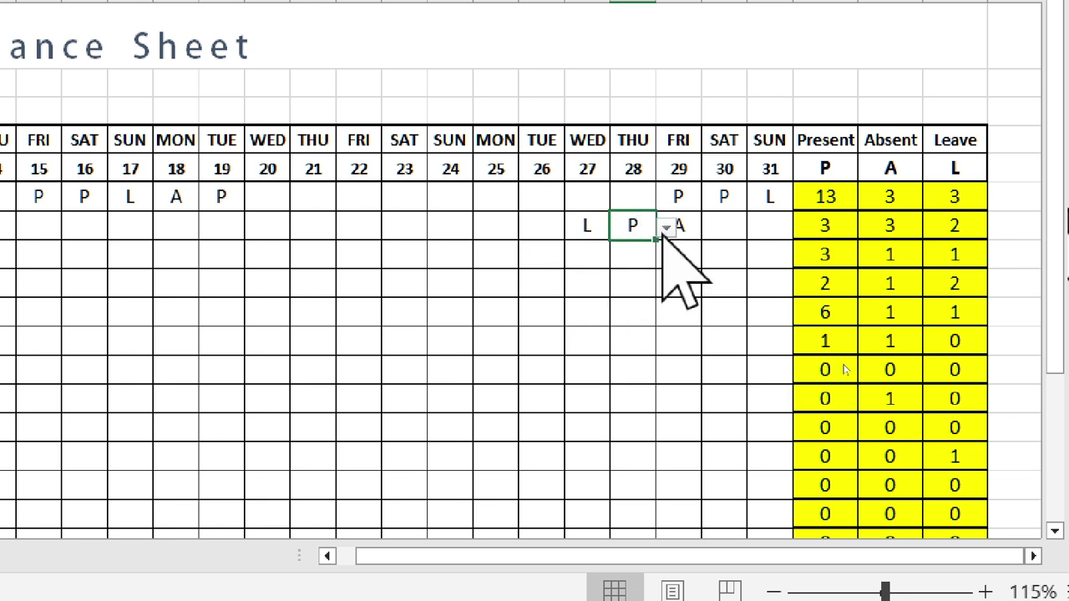
click(666, 228)
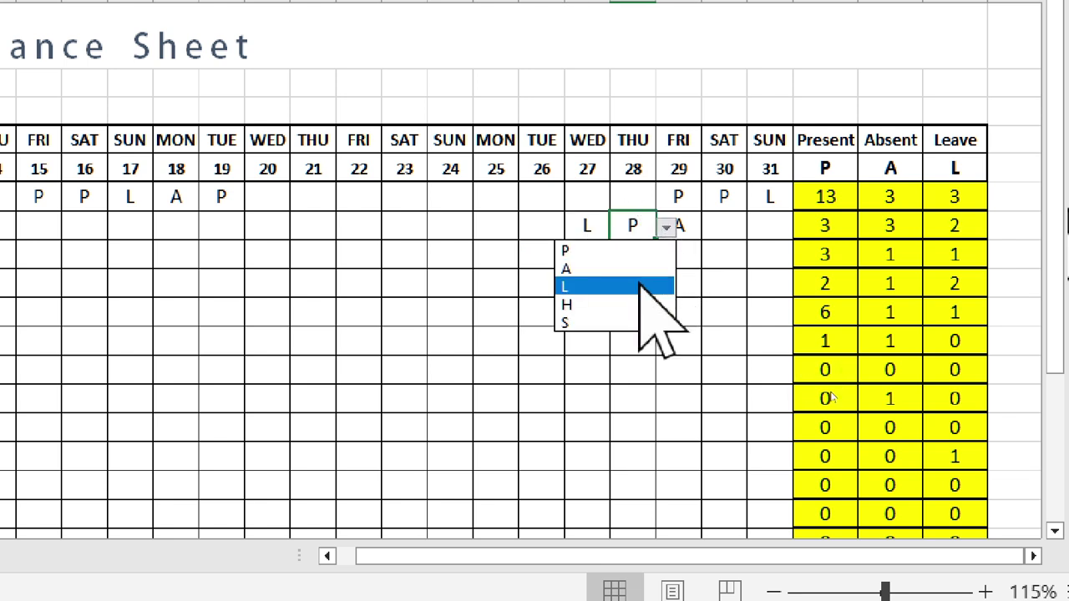
click(643, 286)
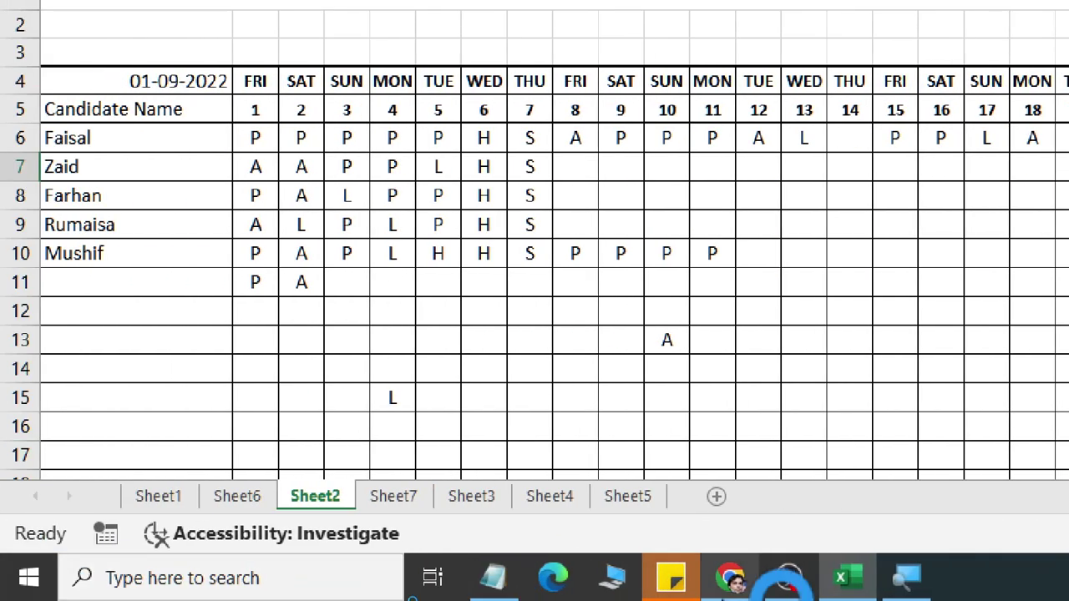
mouse_move(803, 588)
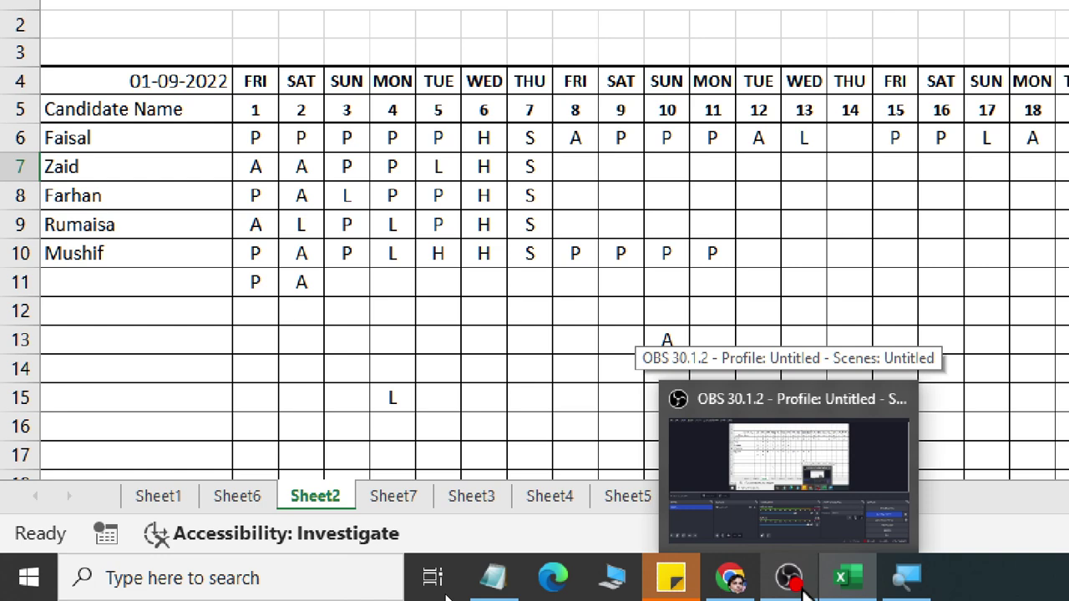
click(799, 585)
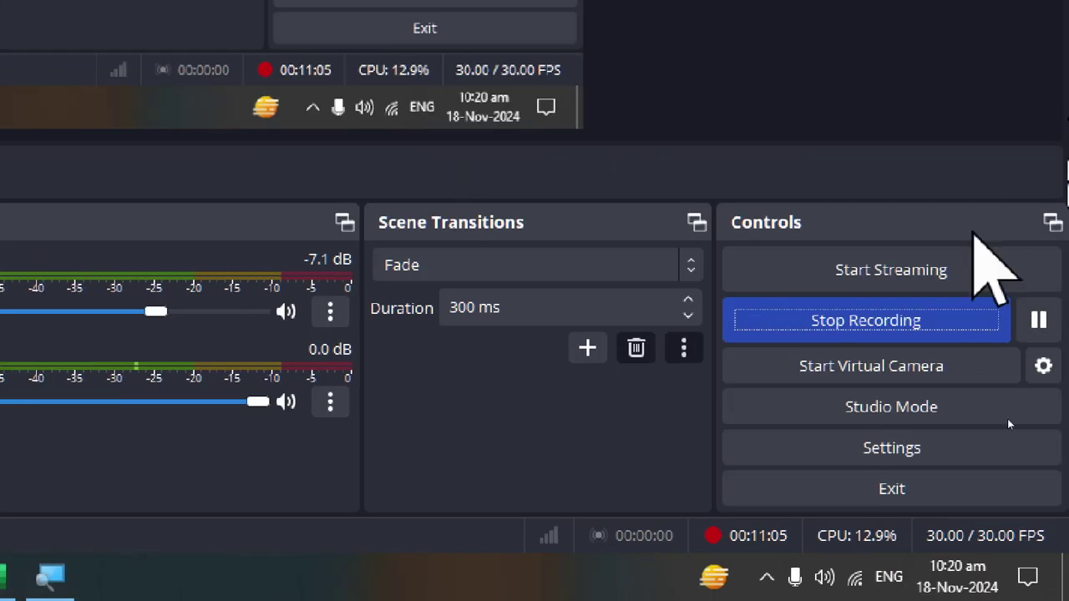